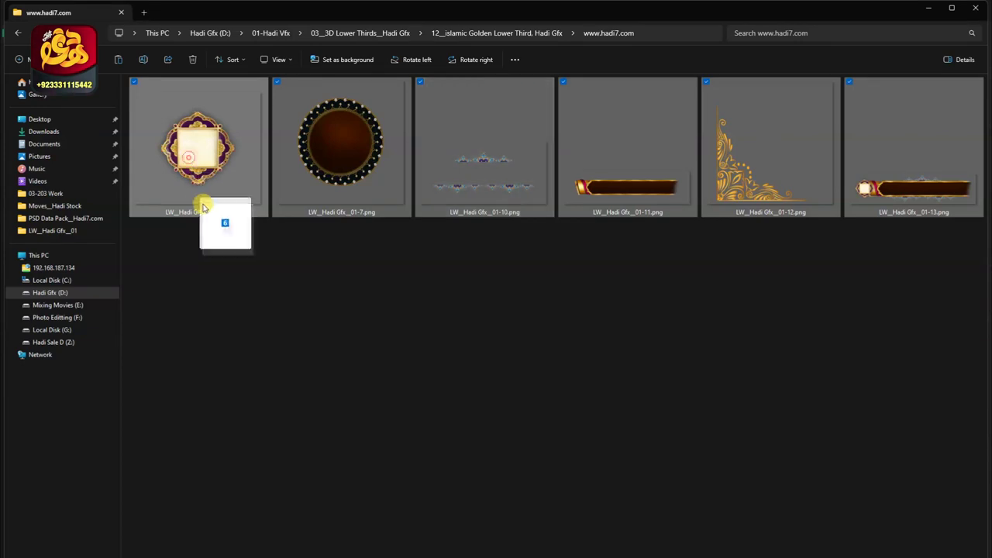
# Drop the six ornament PNGs from File Explorer into the After Effects Project panel
pyautogui.hotkey('alt', 'Tab')
pyautogui.press('Tab')
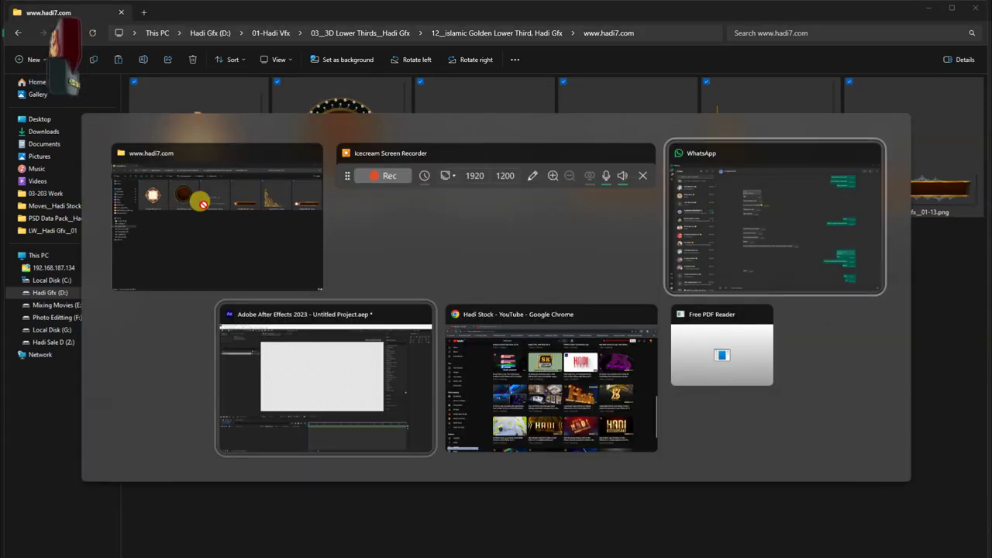
pyautogui.press('Tab')
pyautogui.moveTo(199, 204); pyautogui.dragTo(83, 297)
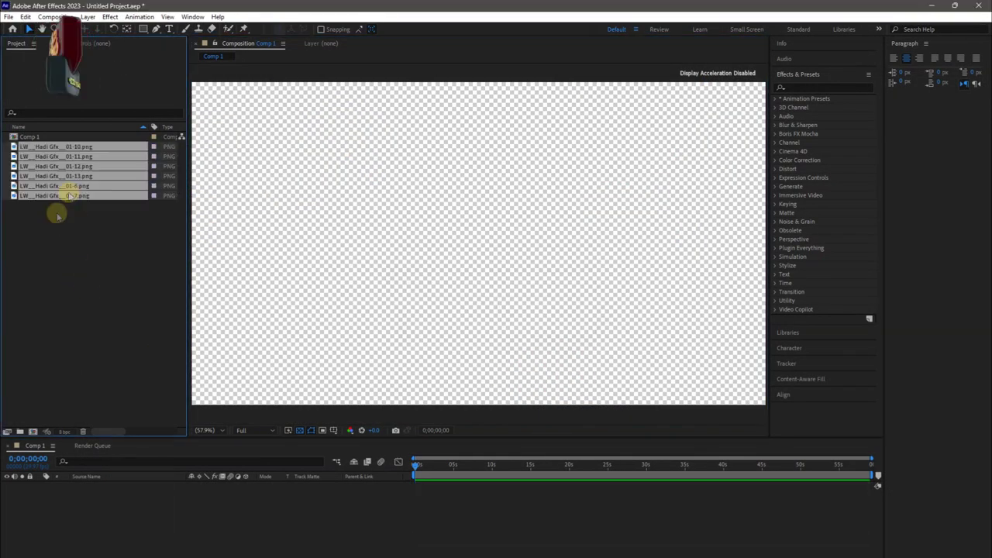
pyautogui.rightClick(60, 222)
pyautogui.click(89, 243)
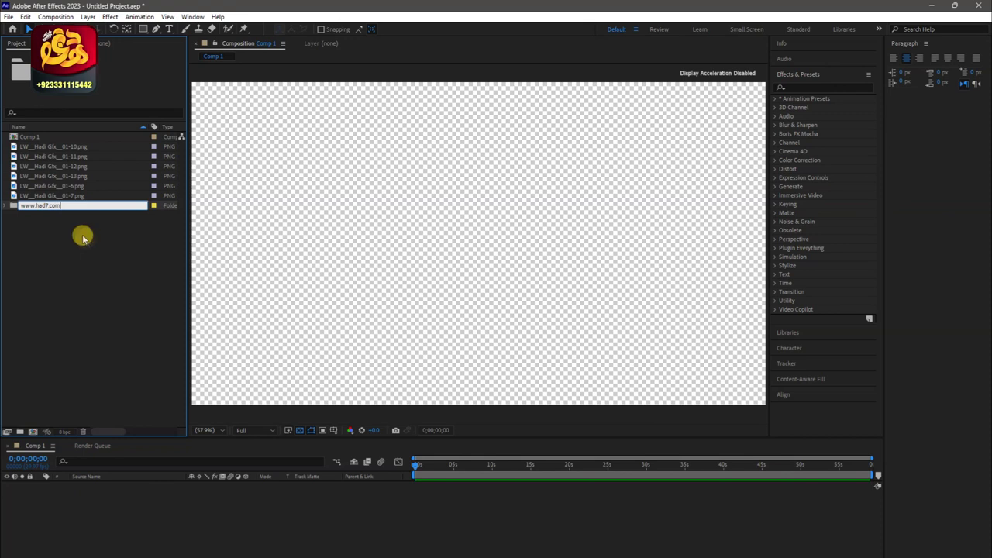
pyautogui.press('Return')
pyautogui.click(42, 195)
pyautogui.keyDown('shift'); pyautogui.click(42, 145); pyautogui.keyUp('shift')
pyautogui.moveTo(42, 195); pyautogui.dragTo(46, 206)
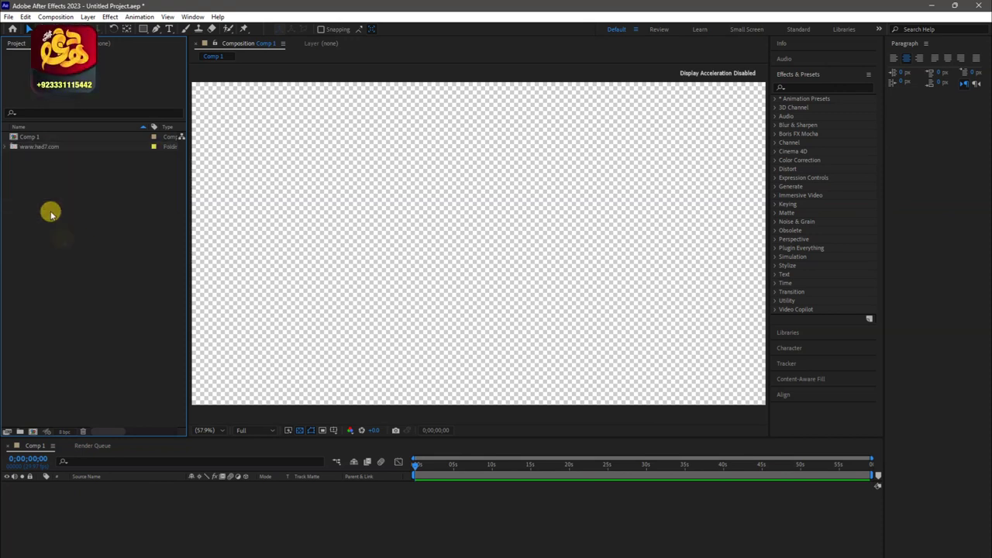
# Turn off the transparency grid and set the viewer magnification to 60%
pyautogui.click(299, 430)
pyautogui.moveTo(186, 421); pyautogui.dragTo(168, 418)
pyautogui.click(194, 429)
pyautogui.click(186, 248)
# Set Comp 1's background colour to dark red in Composition Settings
pyautogui.hotkey('ctrl', 'k')
pyautogui.click(569, 374)
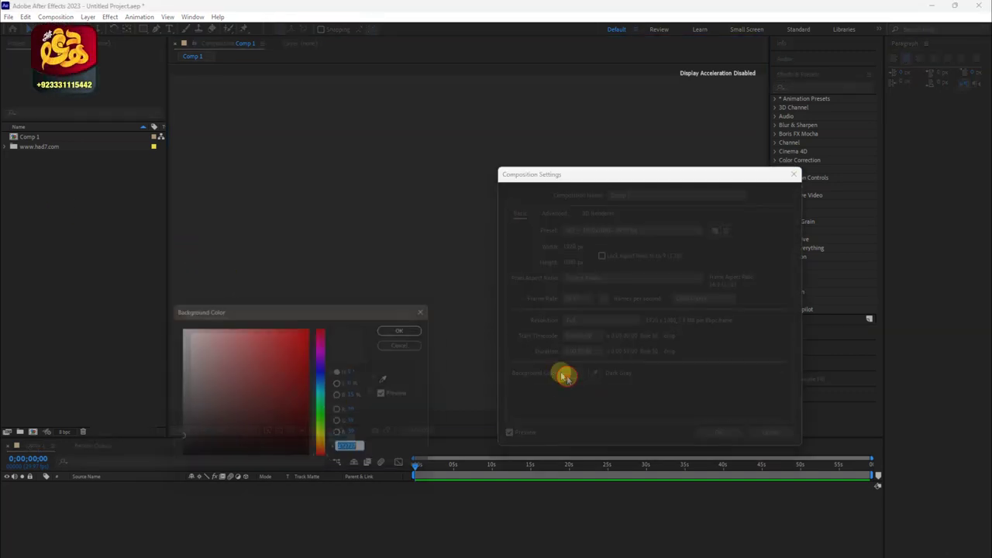
pyautogui.click(210, 442)
pyautogui.press('Return')
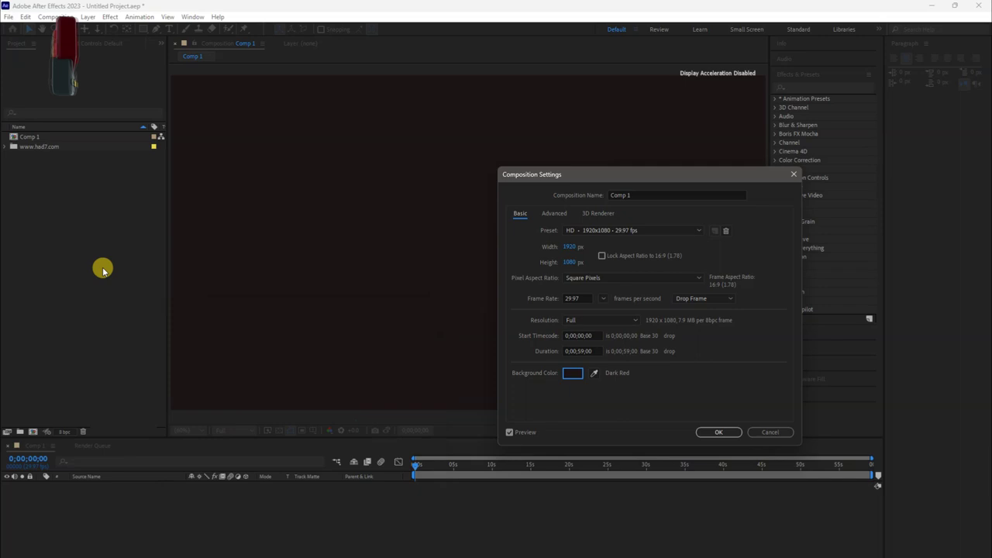
pyautogui.click(735, 439)
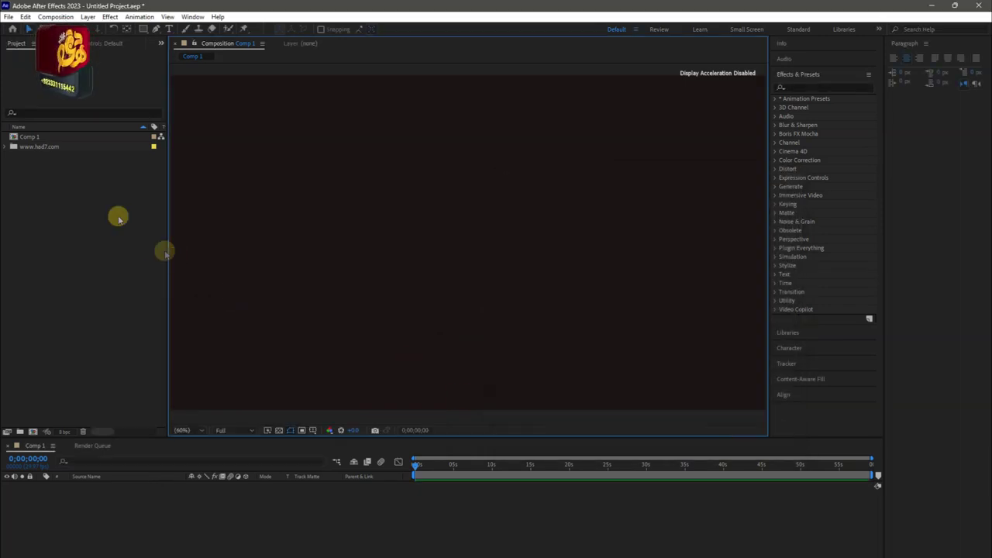
pyautogui.click(10, 146)
# Drag the six PNGs into Comp 1 as layers and scale them all down to 56%
pyautogui.moveTo(59, 206); pyautogui.dragTo(54, 155)
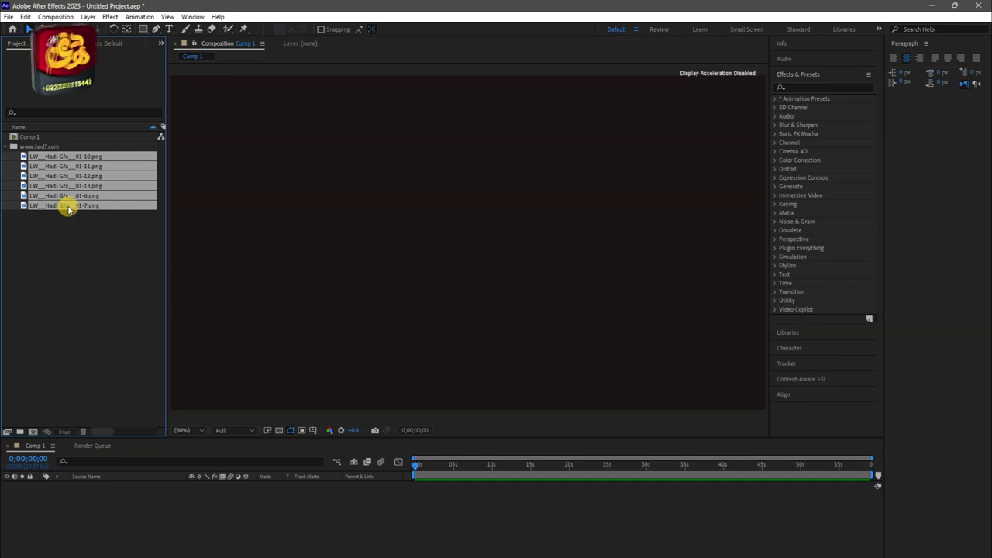
pyautogui.moveTo(68, 209); pyautogui.dragTo(125, 460)
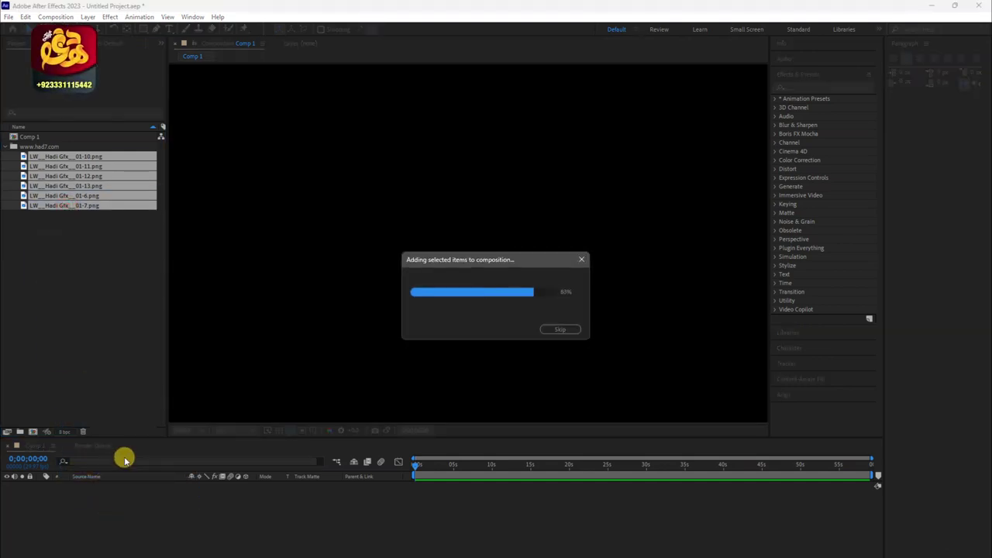
pyautogui.press('s')
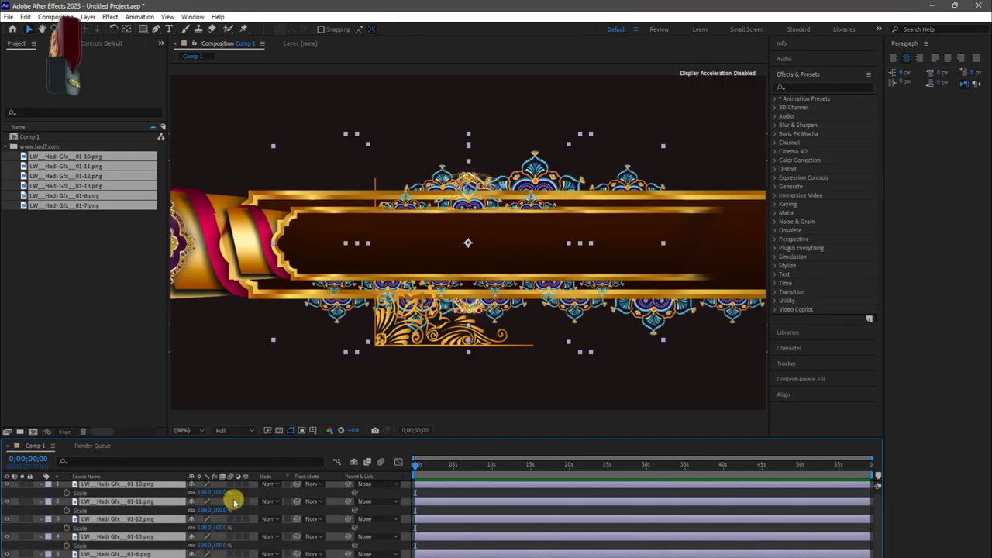
pyautogui.moveTo(222, 494); pyautogui.dragTo(211, 494)
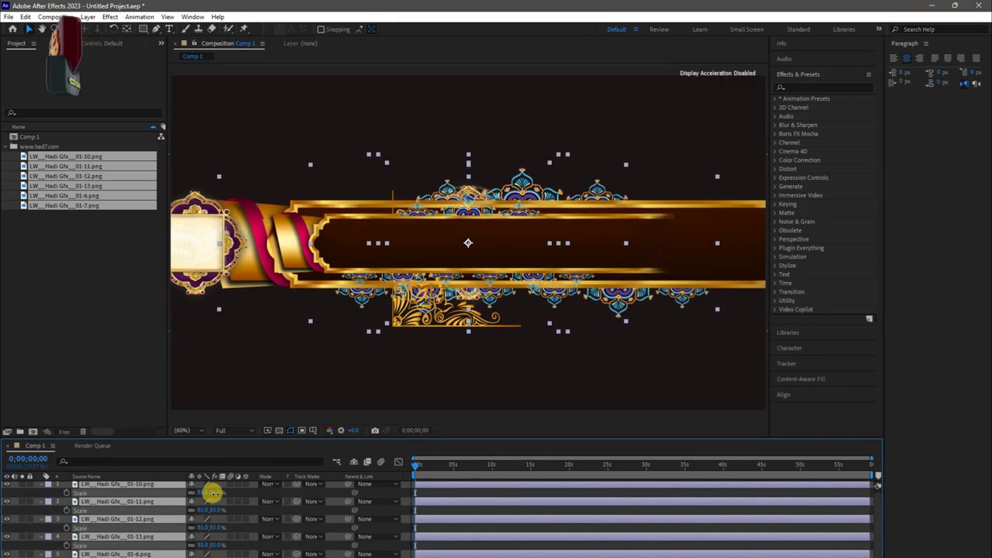
pyautogui.moveTo(211, 493); pyautogui.dragTo(204, 493)
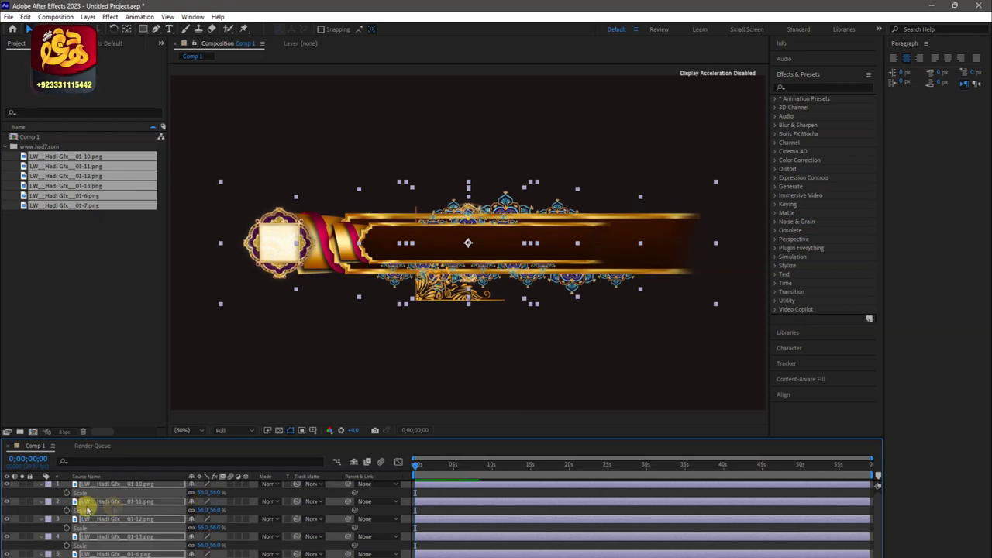
pyautogui.press('s')
pyautogui.click(111, 536)
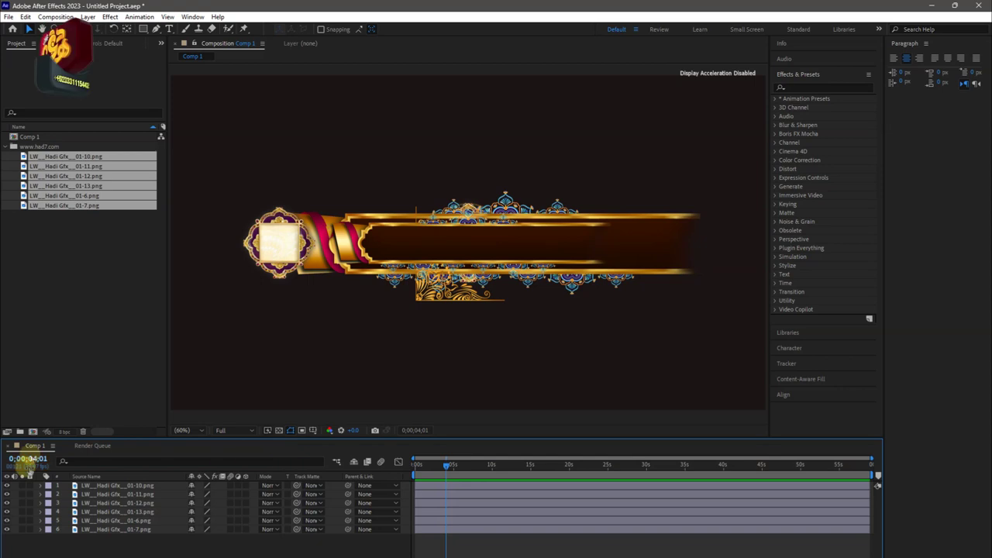
# Inspect the ornament layers by toggling visibility, then delete the 01-13 layer
pyautogui.click(373, 255)
pyautogui.doubleClick(372, 254)
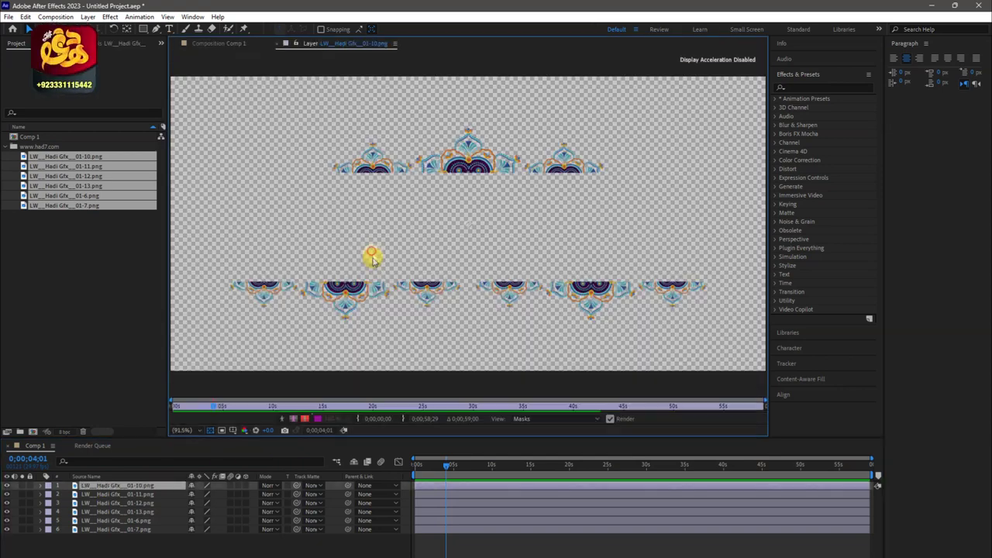
pyautogui.click(281, 43)
pyautogui.click(84, 528)
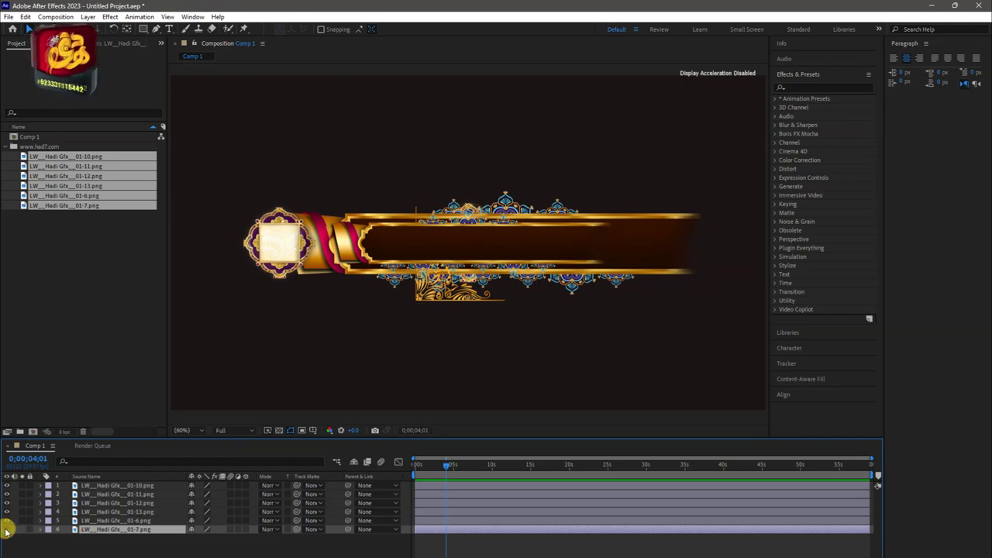
pyautogui.click(33, 523)
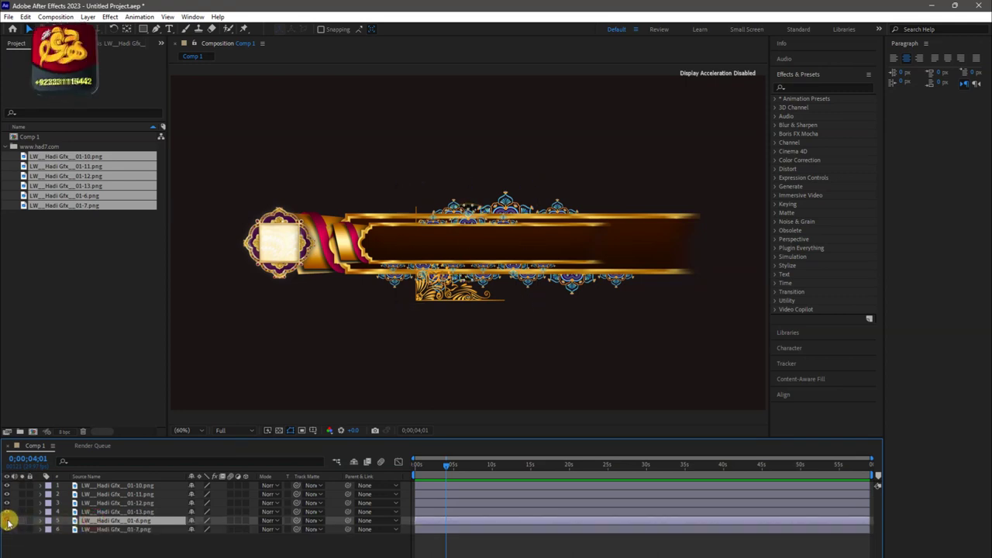
pyautogui.click(97, 512)
pyautogui.click(7, 512)
pyautogui.click(7, 512)
pyautogui.click(7, 513)
pyautogui.click(7, 512)
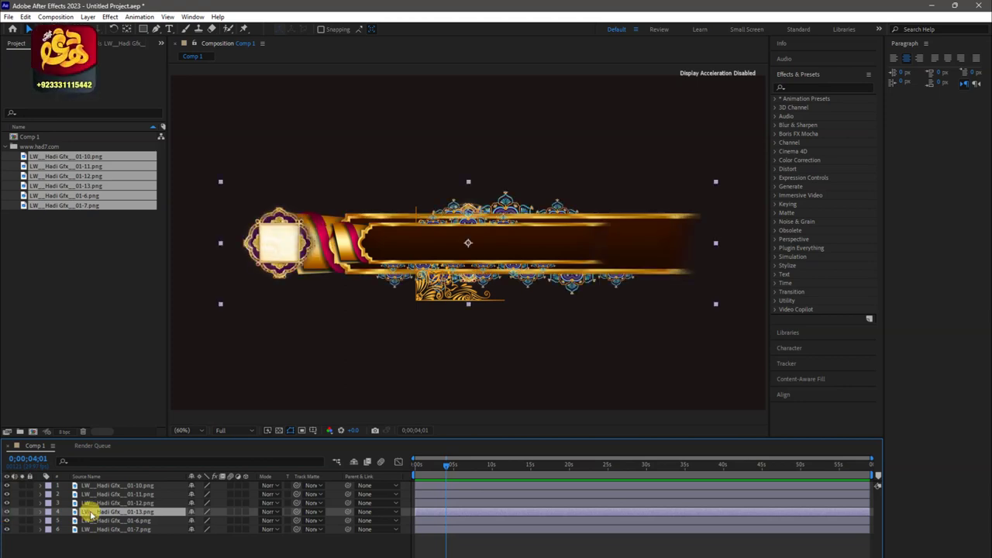
pyautogui.press('Delete')
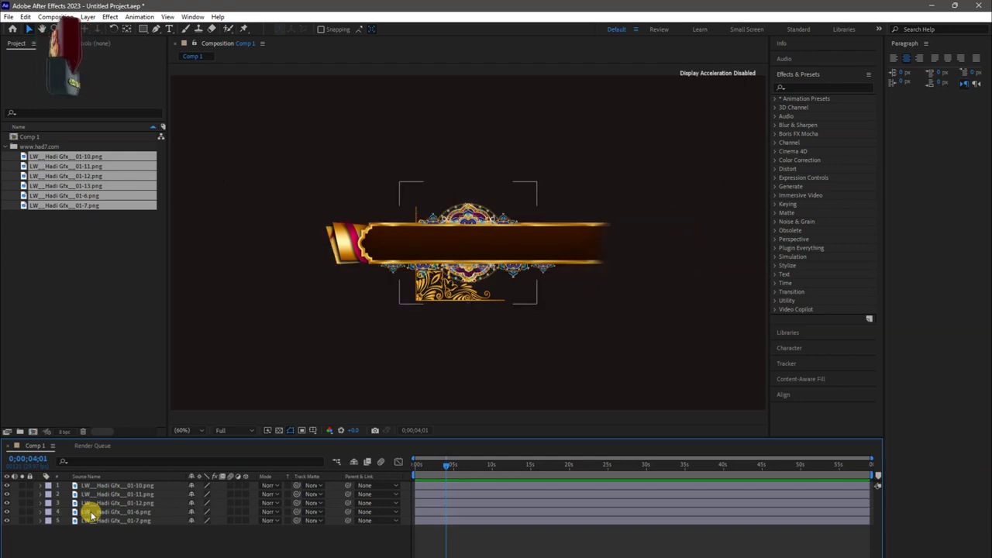
# Delete the 01-12 layer and check the 01-11 bar and 01-10 wing ornaments
pyautogui.click(93, 503)
pyautogui.click(7, 503)
pyautogui.click(7, 503)
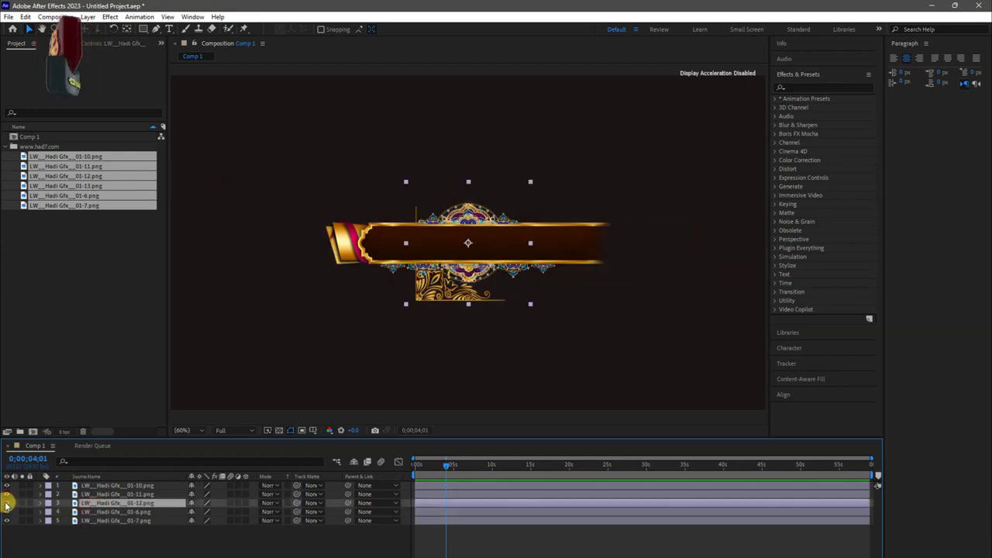
pyautogui.press('Delete')
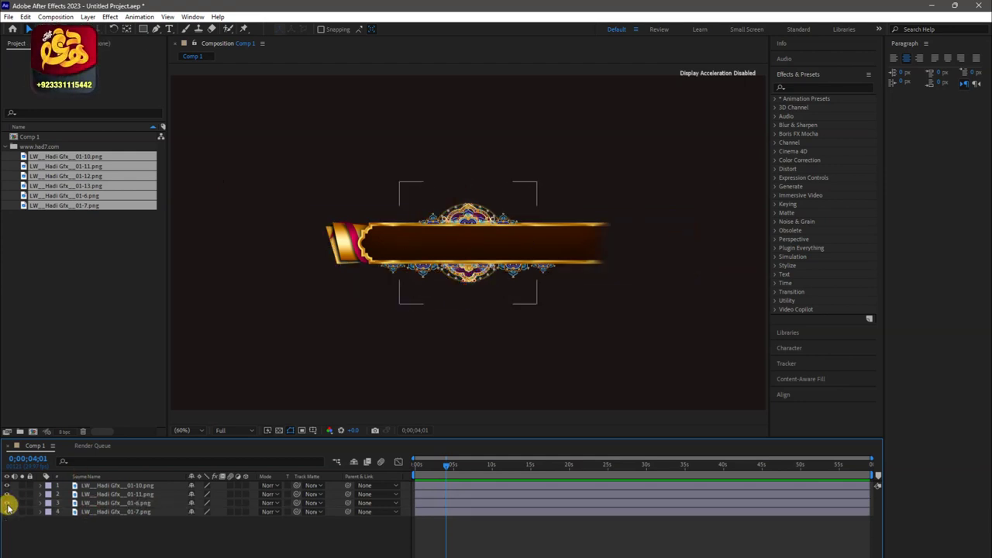
pyautogui.click(93, 493)
pyautogui.click(7, 493)
pyautogui.click(7, 494)
pyautogui.click(7, 494)
pyautogui.click(7, 493)
pyautogui.click(89, 485)
pyautogui.click(7, 485)
pyautogui.click(7, 486)
# Move the 01-7 and 01-6 medallion layers to the top of the layer stack
pyautogui.click(93, 512)
pyautogui.moveTo(92, 487); pyautogui.dragTo(101, 527)
pyautogui.moveTo(101, 485); pyautogui.dragTo(102, 523)
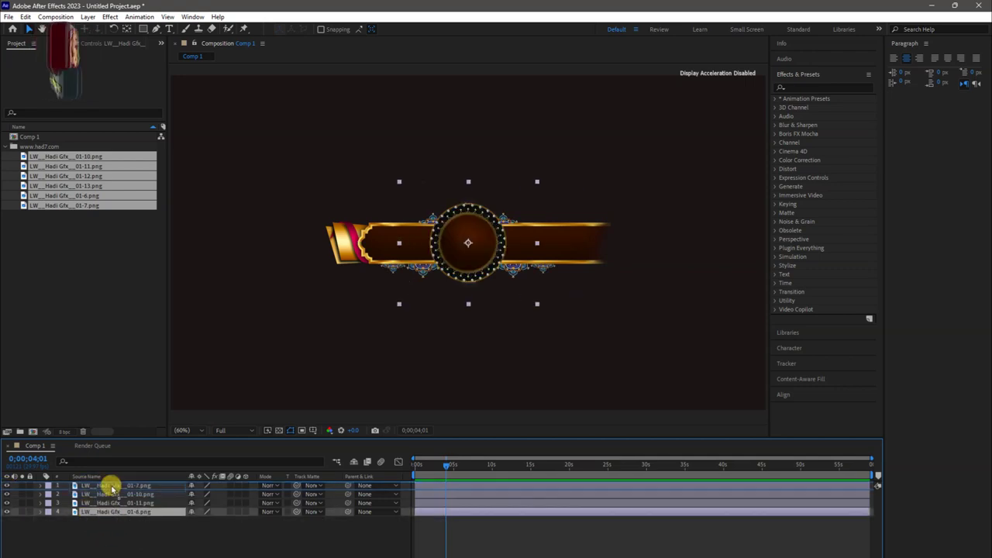
pyautogui.click(111, 485)
pyautogui.click(116, 535)
# At 0;00;06;25, check the 01-11 banner and the medallion's centre square
pyautogui.click(424, 465)
pyautogui.moveTo(417, 466); pyautogui.dragTo(467, 465)
pyautogui.click(348, 502)
pyautogui.click(122, 512)
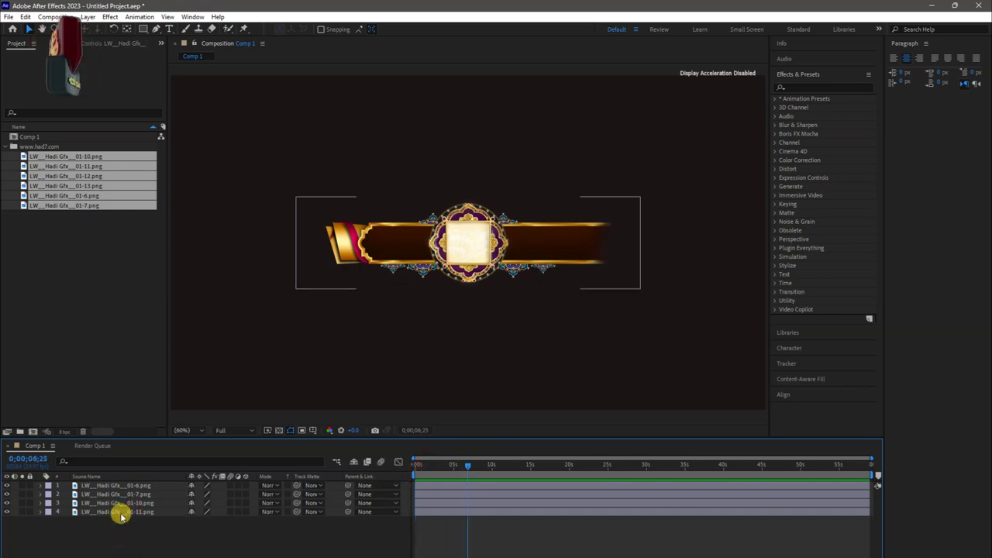
pyautogui.click(7, 511)
pyautogui.click(7, 512)
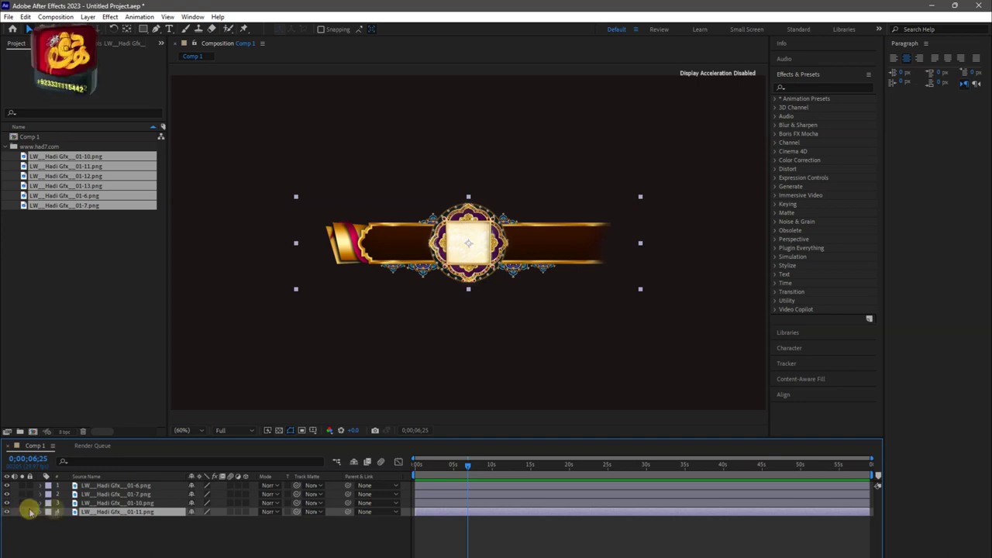
pyautogui.click(7, 485)
pyautogui.click(7, 486)
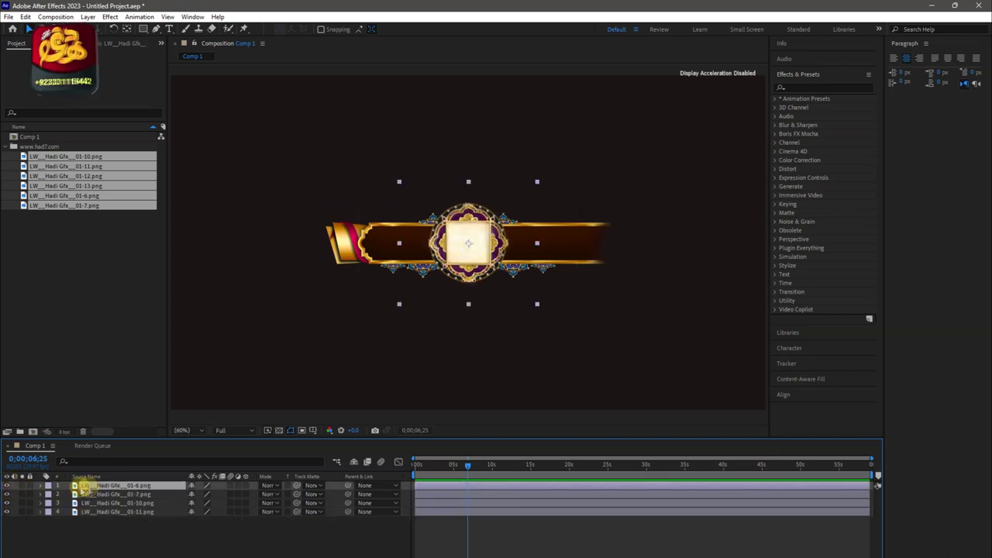
# Check the 01-10 lower ornaments, then select 01-10 and 01-11 together for pre-composing
pyautogui.click(117, 503)
pyautogui.click(7, 503)
pyautogui.click(7, 503)
pyautogui.keyDown('shift'); pyautogui.click(85, 513); pyautogui.keyUp('shift')
pyautogui.click(94, 519)
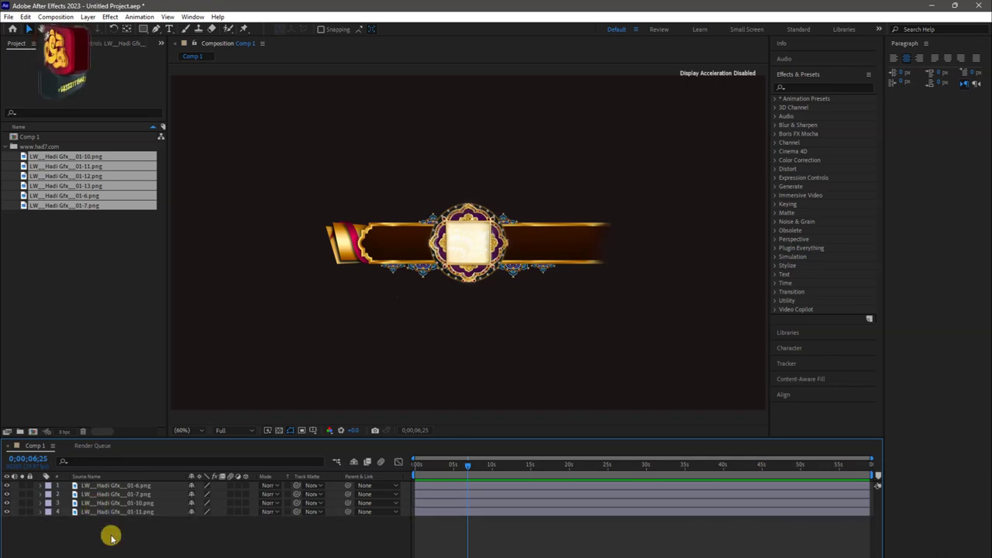
pyautogui.moveTo(109, 534); pyautogui.dragTo(101, 503)
pyautogui.rightClick(96, 508)
# Pre-compose 01-10 and 01-11 as Lower Thirds and hide the 01-6 and 01-7 layers
pyautogui.click(147, 434)
pyautogui.write('Lower Thirds')
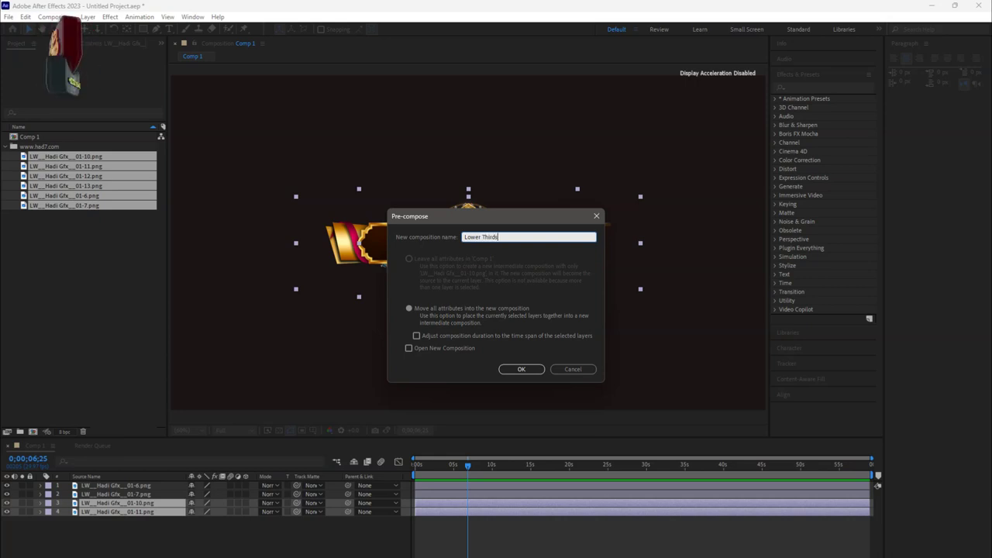
pyautogui.press('Return')
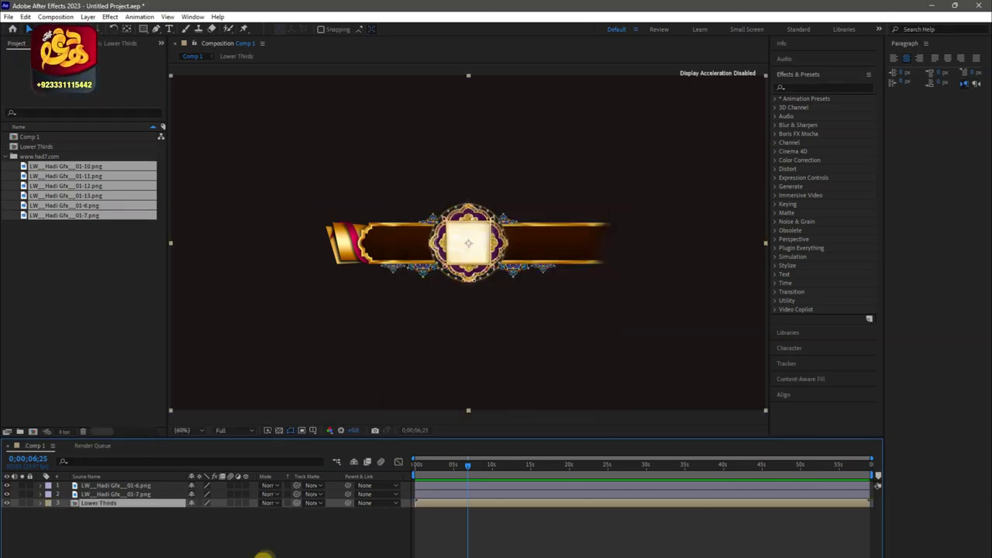
pyautogui.click(6, 503)
pyautogui.click(228, 544)
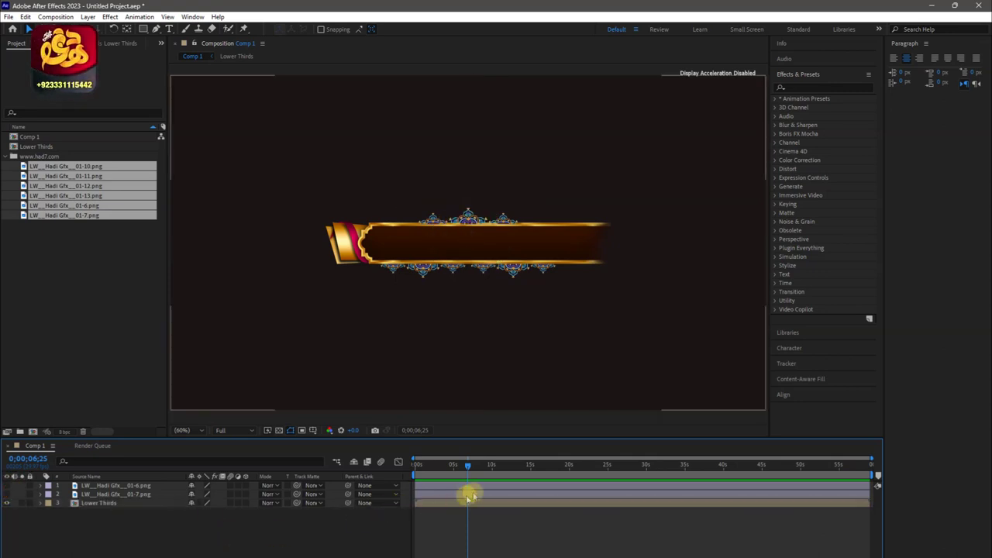
pyautogui.moveTo(460, 468); pyautogui.dragTo(377, 471)
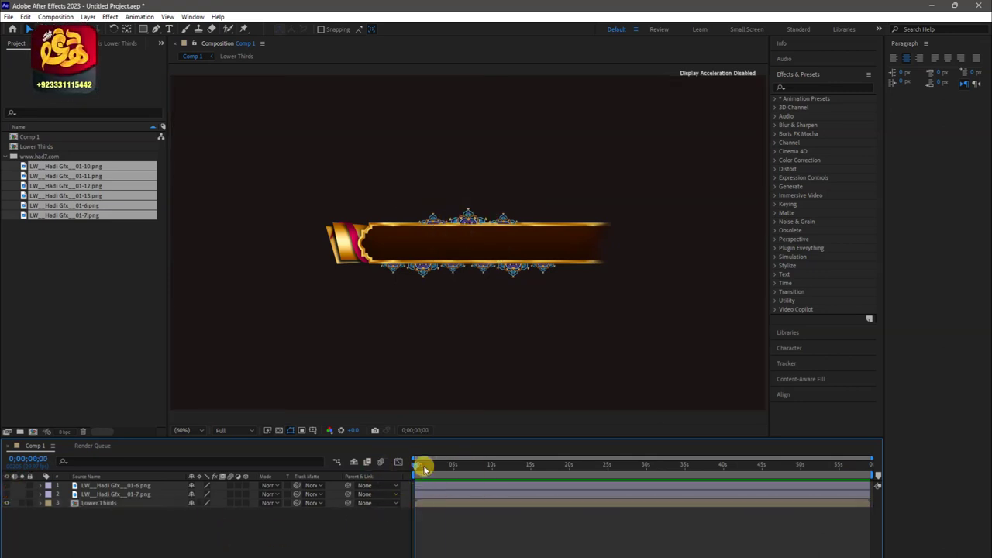
# Shift the Lower Thirds layer's position right to 1445, 540
pyautogui.click(97, 503)
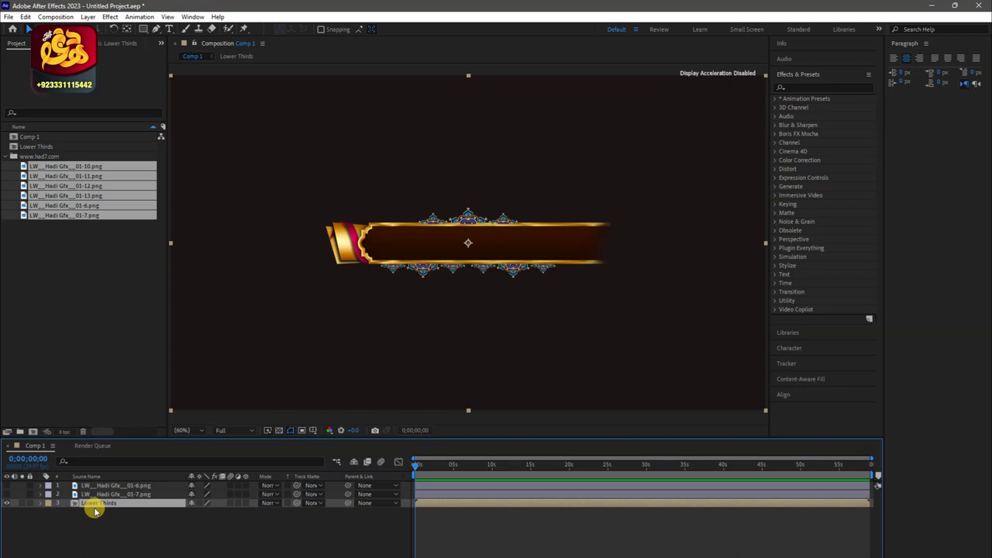
pyautogui.press('p')
pyautogui.moveTo(188, 510); pyautogui.dragTo(427, 499)
pyautogui.click(295, 543)
pyautogui.click(111, 505)
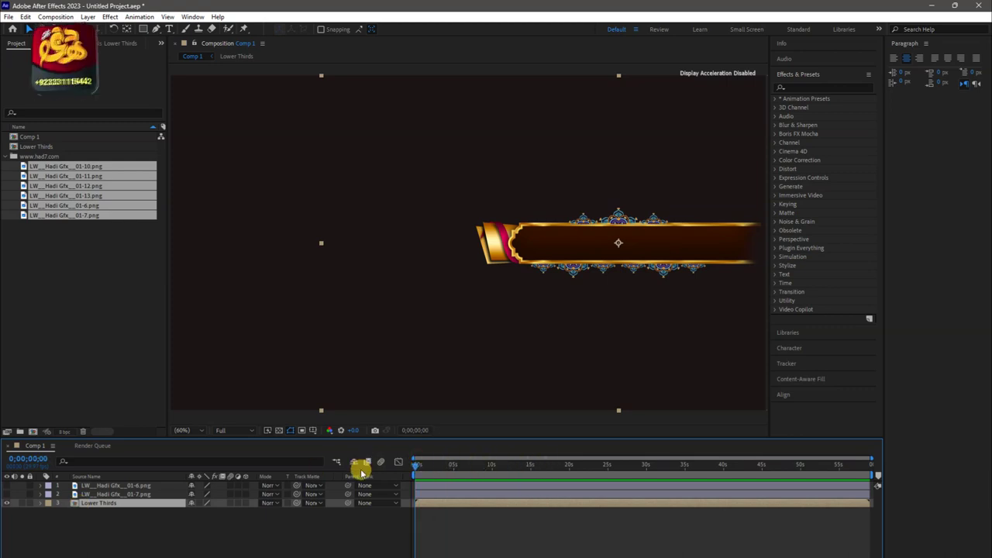
# Pre-compose the Lower Thirds layer into a new comp named Lower, keeping all attributes
pyautogui.rightClick(87, 509)
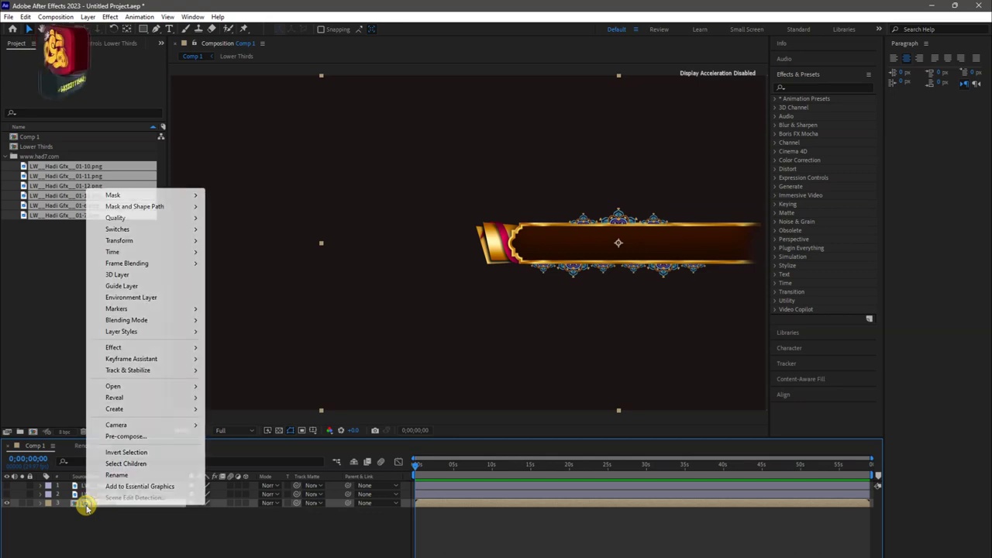
pyautogui.click(125, 437)
pyautogui.click(431, 310)
pyautogui.click(509, 237)
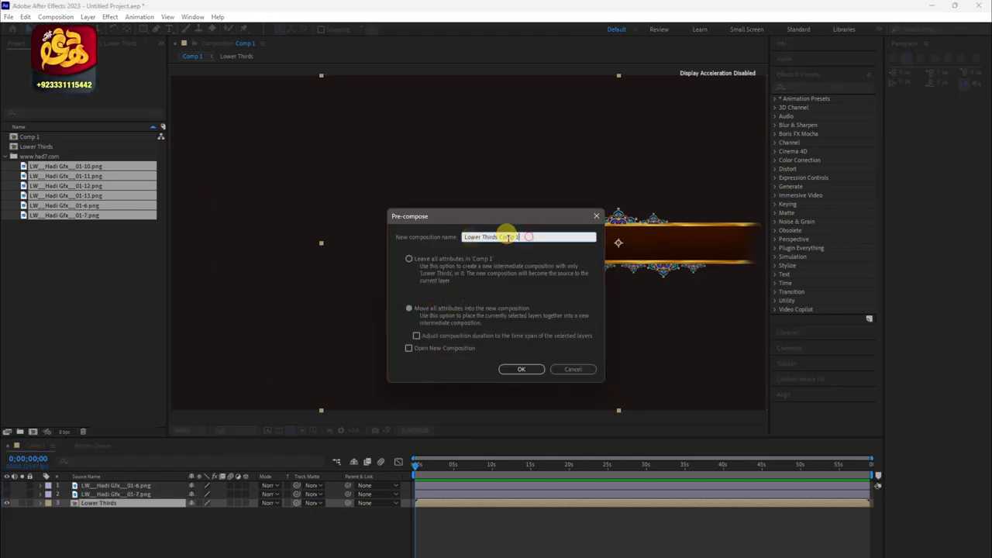
pyautogui.hotkey('ctrl', 'a')
pyautogui.write('Lo')
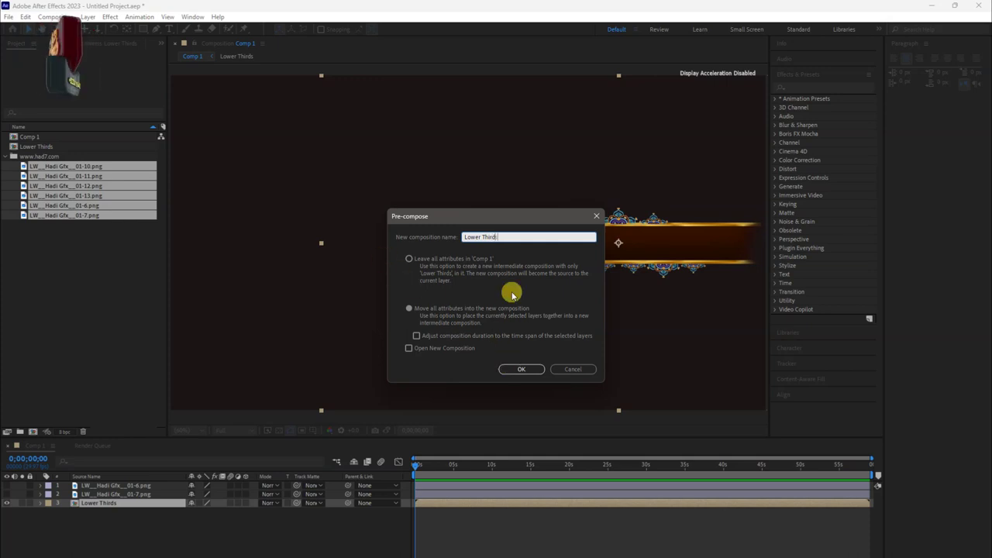
pyautogui.click(517, 370)
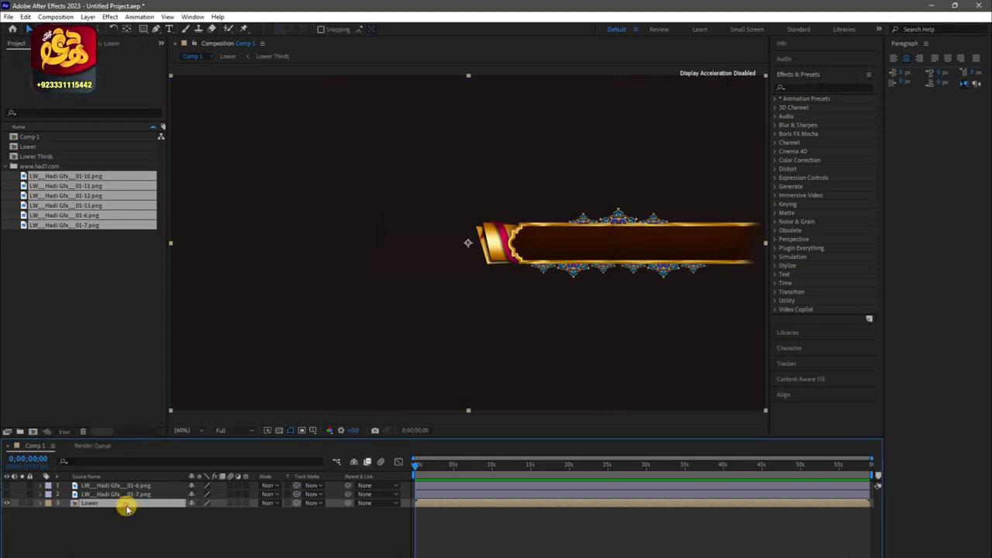
# Inside Lower, keyframe the bar sliding in from 1980, 540 off-screen to 1445, 540
pyautogui.doubleClick(128, 506)
pyautogui.click(127, 485)
pyautogui.press('p')
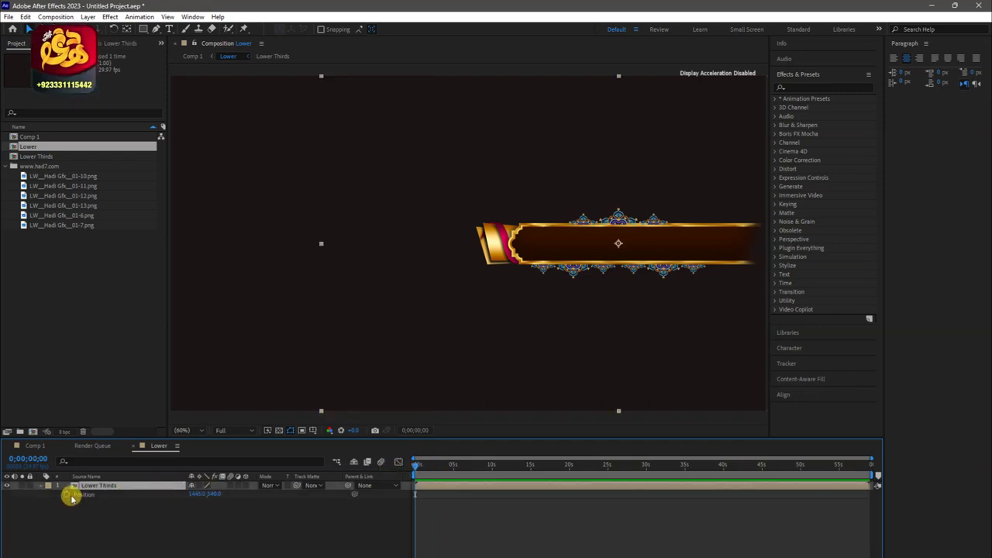
pyautogui.click(67, 495)
pyautogui.moveTo(194, 494); pyautogui.dragTo(675, 501)
pyautogui.click(474, 551)
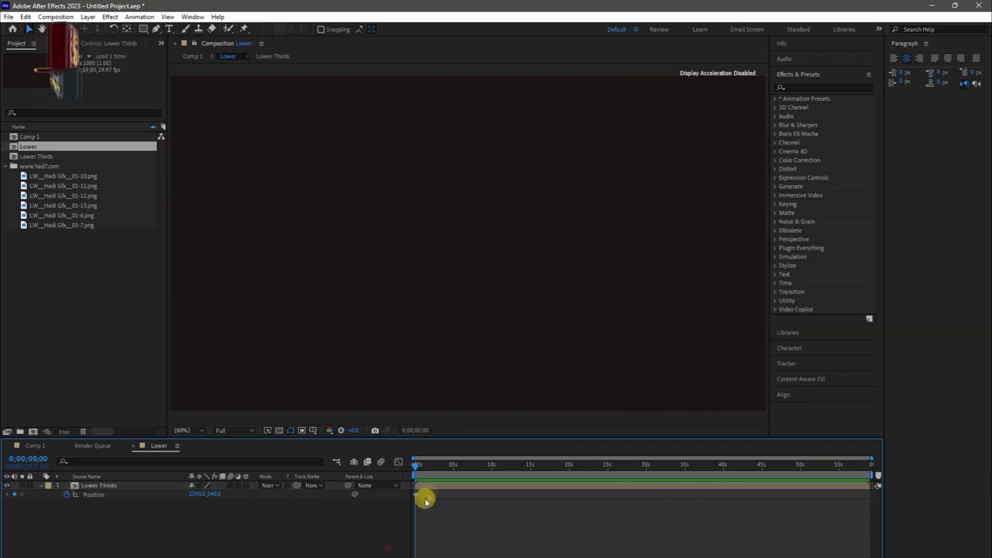
pyautogui.click(420, 489)
pyautogui.moveTo(425, 469); pyautogui.dragTo(476, 472)
pyautogui.press('Home')
pyautogui.moveTo(193, 493); pyautogui.dragTo(660, 486)
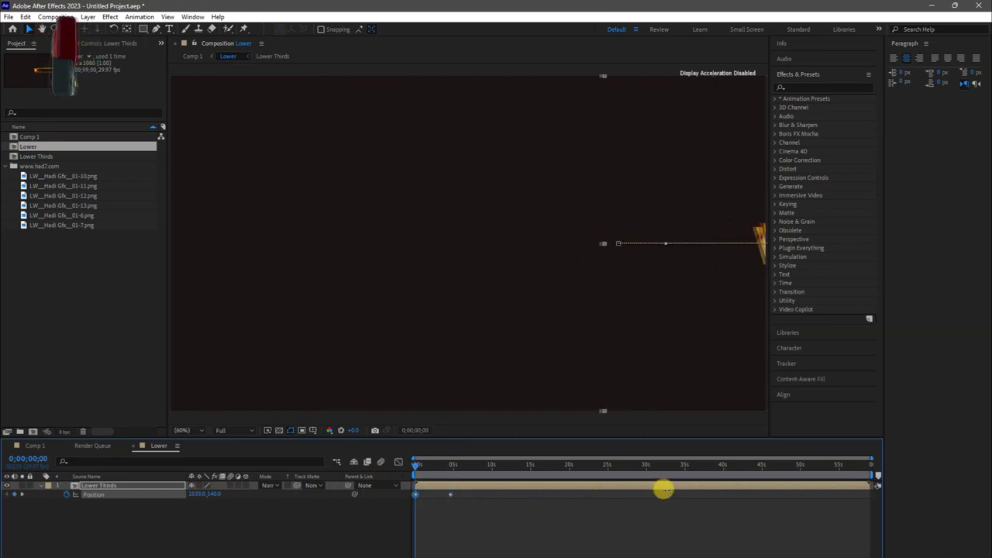
pyautogui.click(392, 517)
pyautogui.press('space')
# Replay the slide-in, then add a hold position keyframe at 57 s before the final frame 58;29
pyautogui.click(448, 493)
pyautogui.click(381, 496)
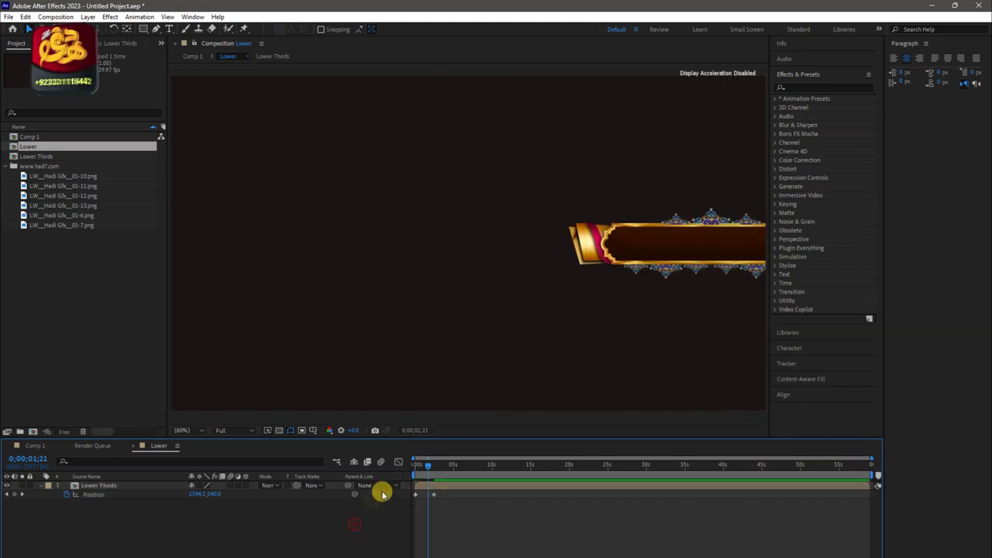
pyautogui.click(420, 466)
pyautogui.press('space')
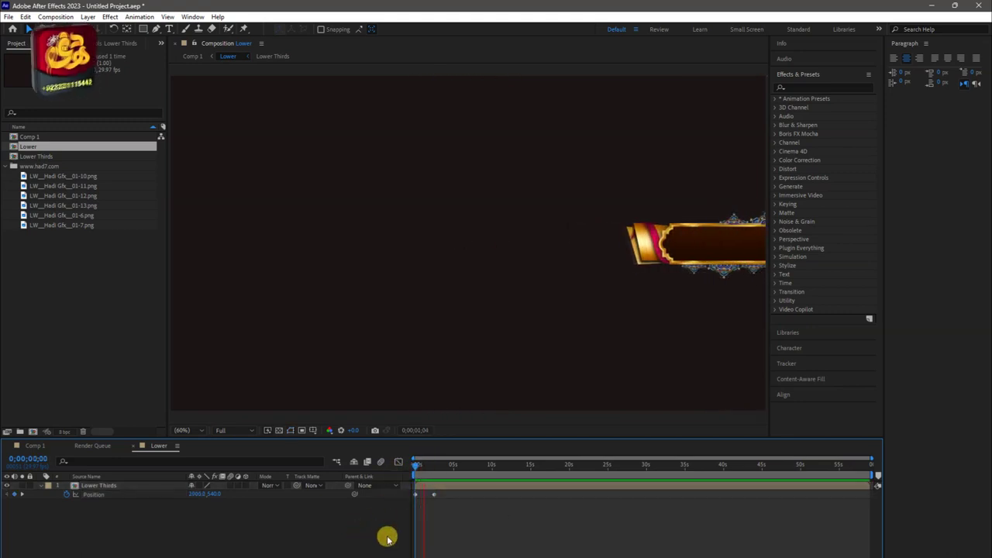
pyautogui.moveTo(434, 476)
pyautogui.mouseDown()
pyautogui.moveTo(405, 469)
pyautogui.moveTo(854, 494)
pyautogui.mouseUp()
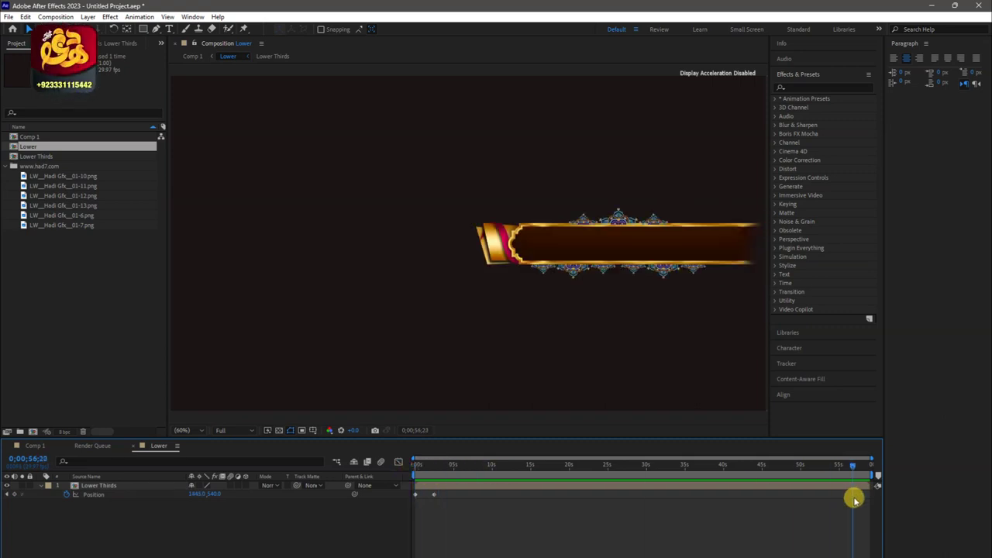
pyautogui.click(443, 497)
pyautogui.click(438, 496)
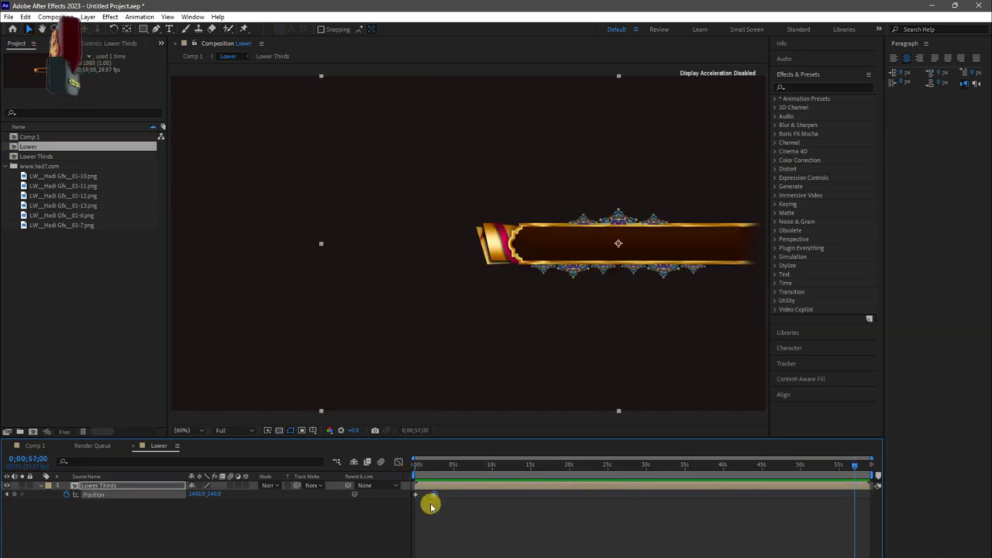
pyautogui.moveTo(419, 493); pyautogui.dragTo(434, 493)
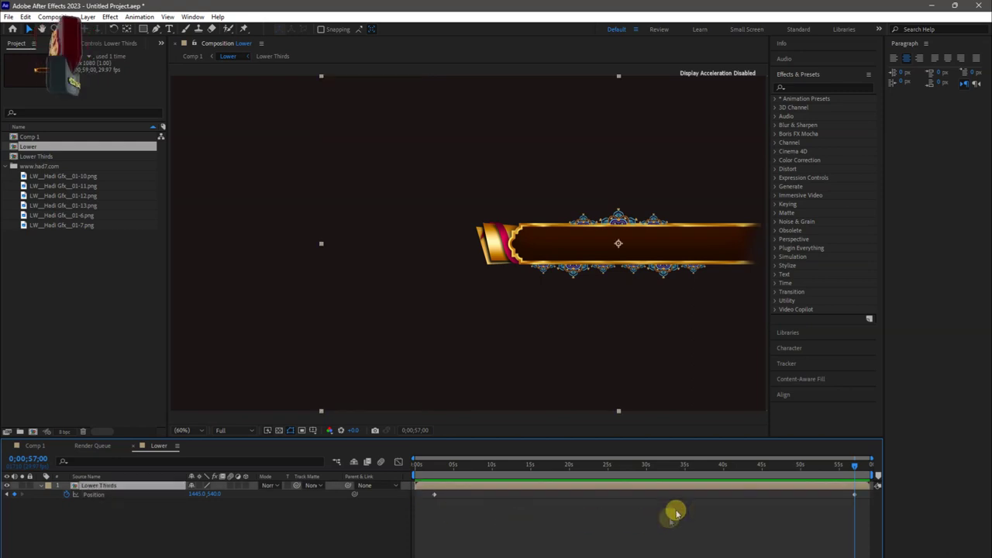
pyautogui.moveTo(850, 466); pyautogui.dragTo(868, 468)
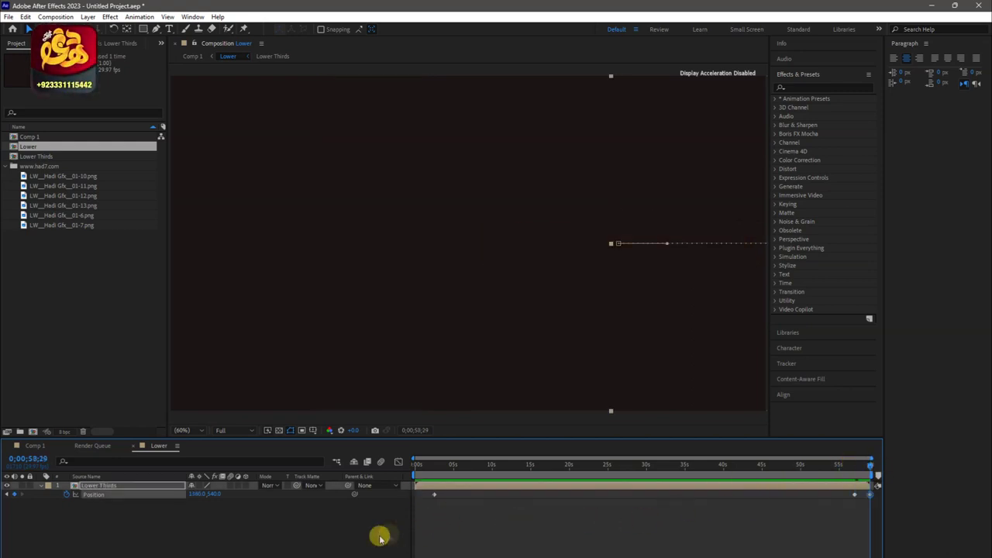
pyautogui.click(381, 535)
pyautogui.click(42, 484)
# Return to Comp 1 and review the Lower bar's motion, checking it at 0;00;11;22
pyautogui.click(37, 448)
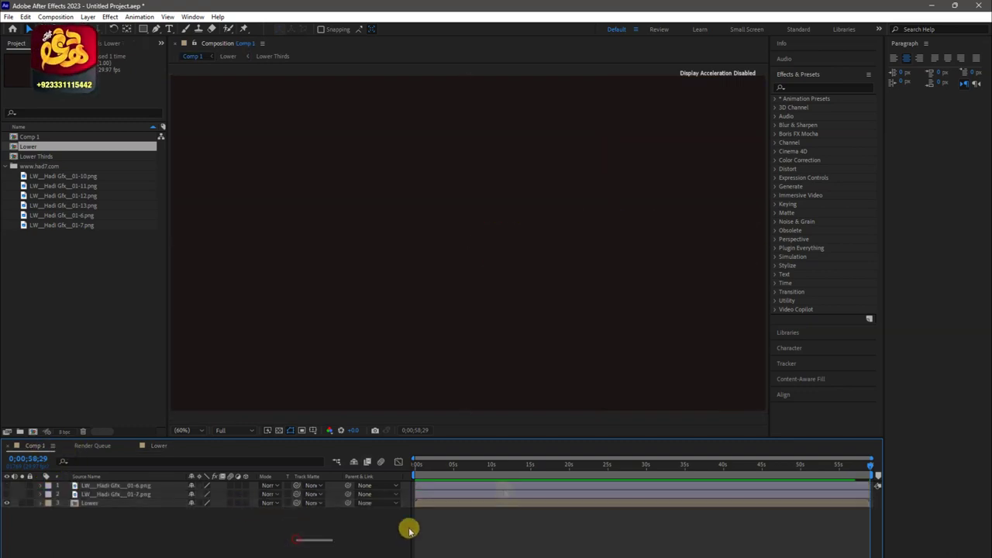
pyautogui.click(413, 465)
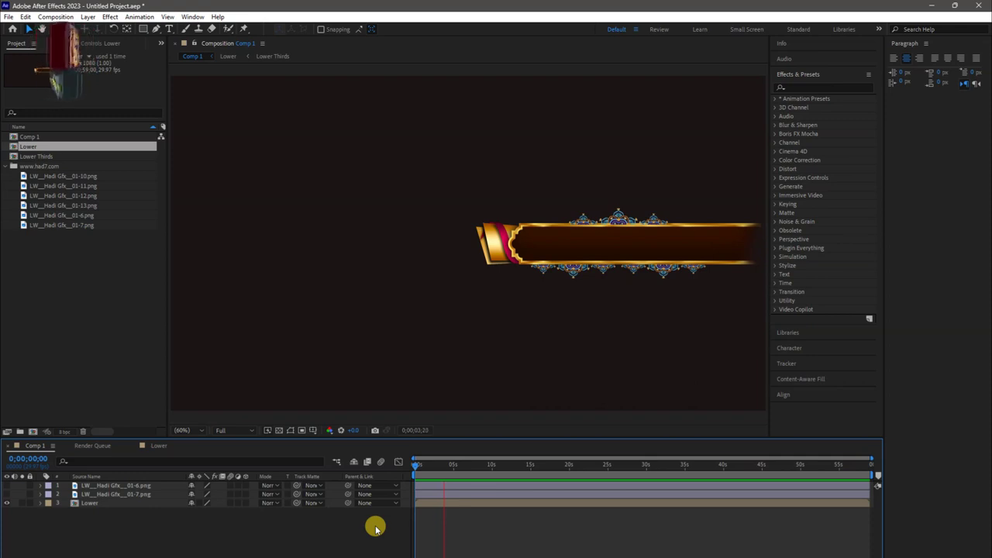
pyautogui.doubleClick(89, 503)
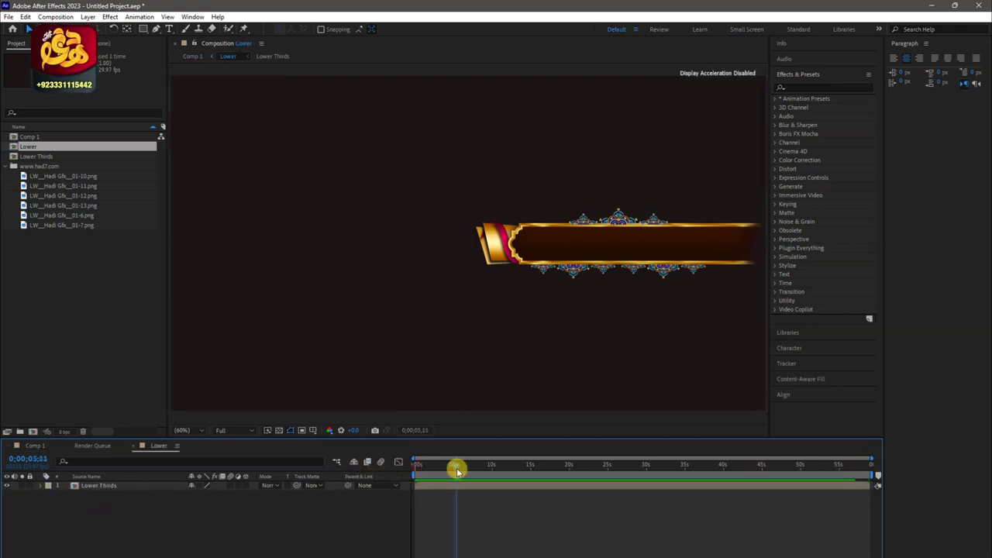
pyautogui.click(120, 485)
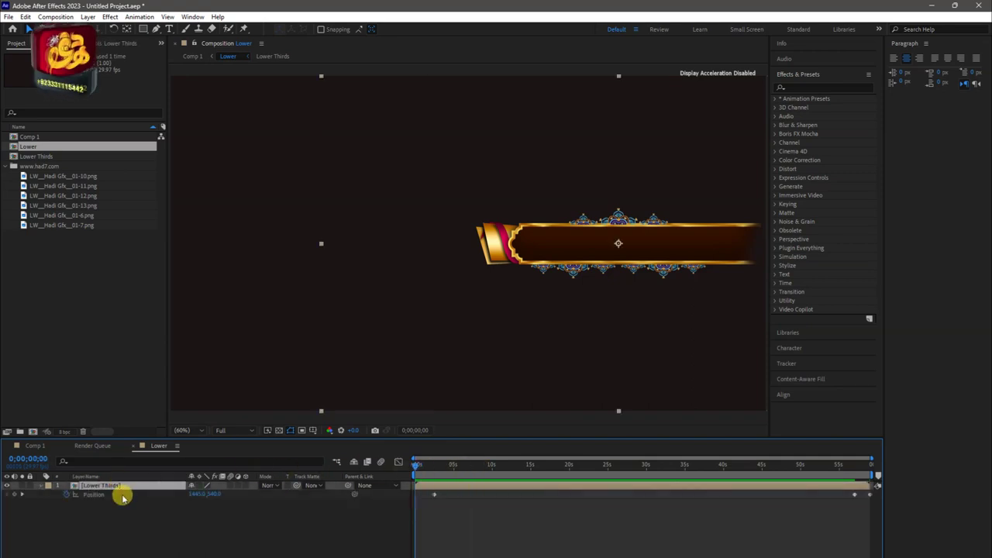
pyautogui.moveTo(192, 496); pyautogui.dragTo(314, 487)
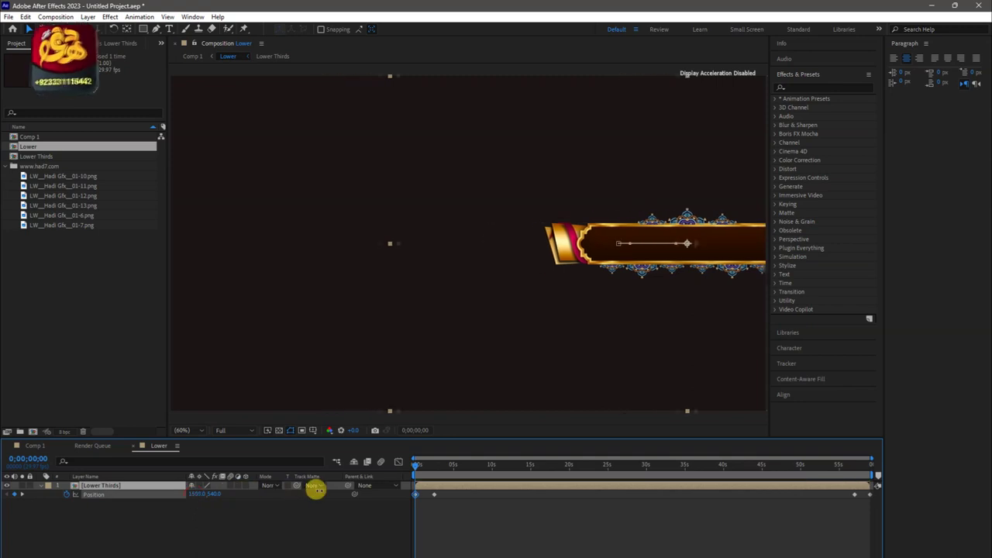
pyautogui.click(872, 497)
pyautogui.click(872, 497)
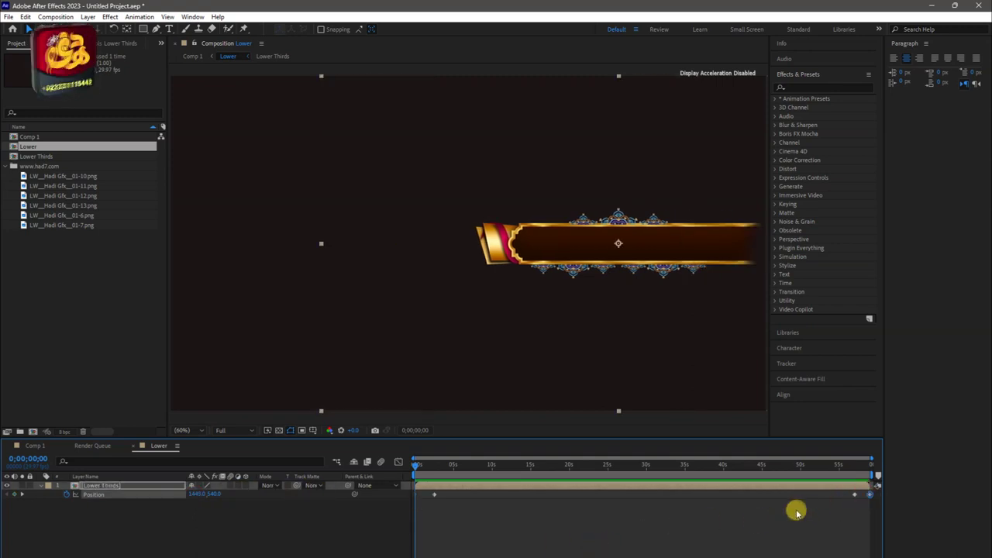
pyautogui.click(133, 447)
pyautogui.click(71, 445)
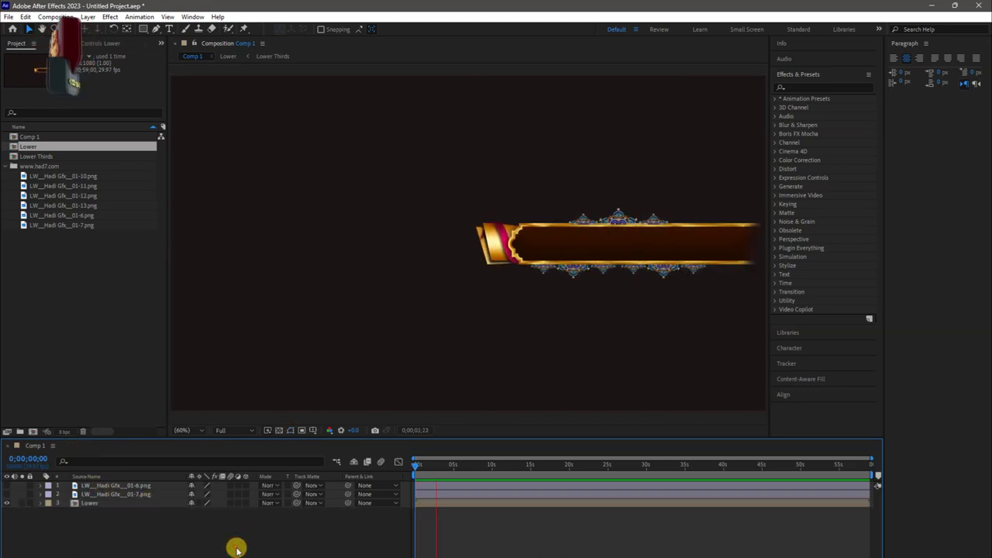
pyautogui.moveTo(416, 463); pyautogui.dragTo(505, 464)
pyautogui.click(140, 496)
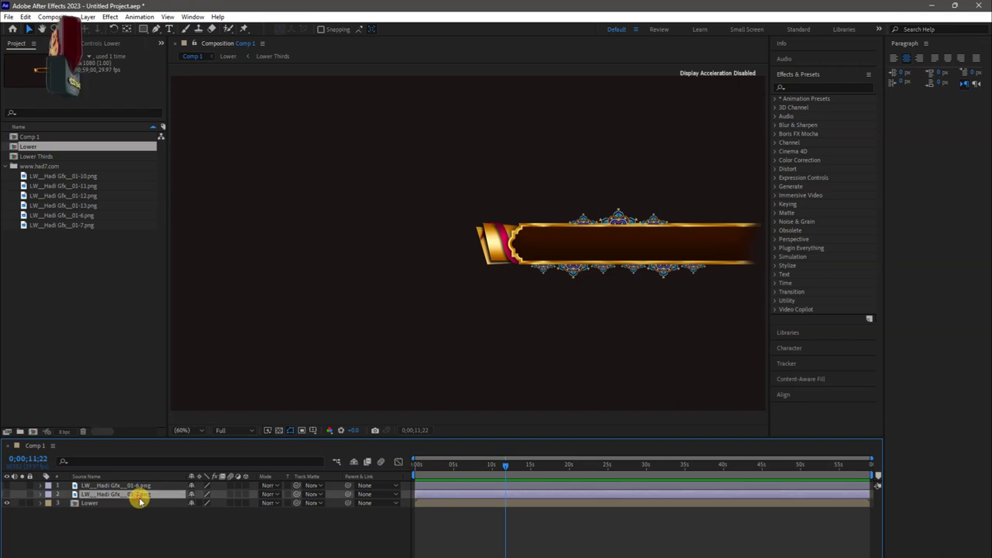
pyautogui.doubleClick(140, 502)
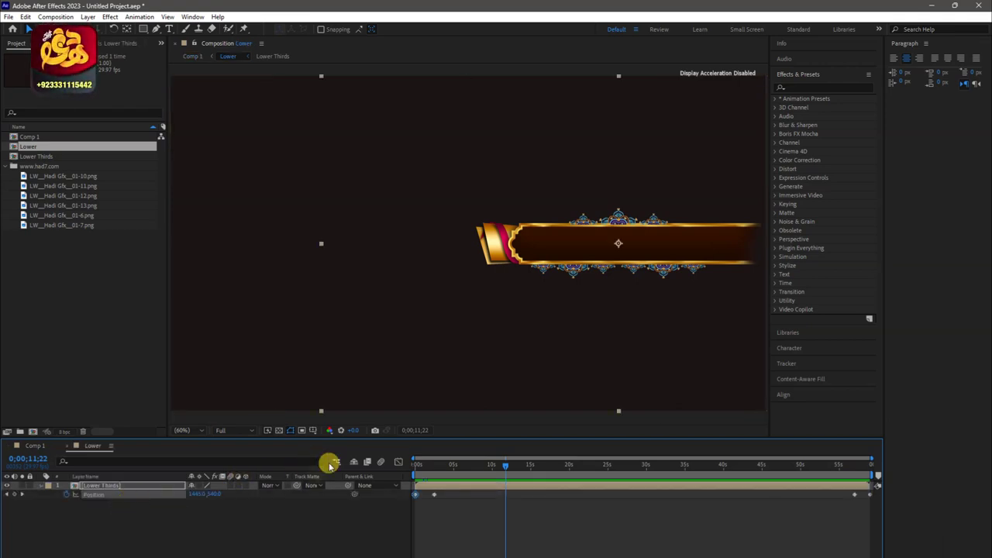
# Shift the Lower layer's position left to about 105, 540 in Comp 1
pyautogui.click(68, 446)
pyautogui.click(99, 504)
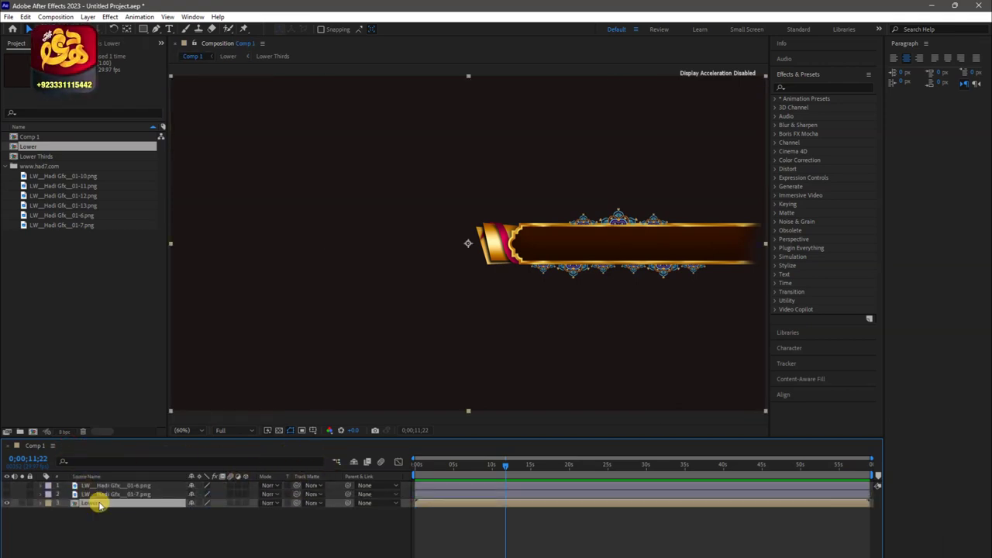
pyautogui.click(109, 524)
pyautogui.click(109, 503)
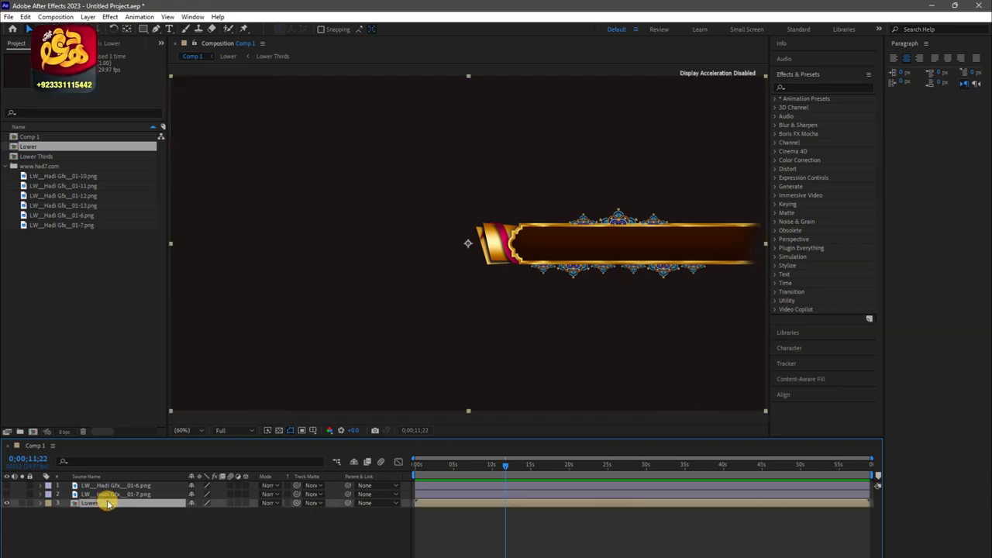
pyautogui.press('p')
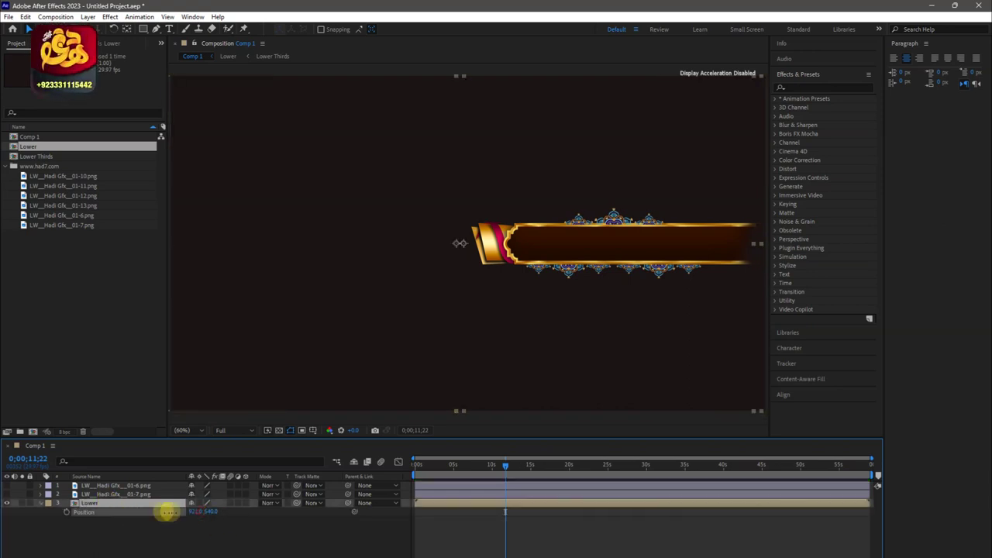
pyautogui.moveTo(197, 516); pyautogui.dragTo(129, 509)
pyautogui.moveTo(188, 509)
pyautogui.mouseDown()
pyautogui.moveTo(141, 525)
pyautogui.moveTo(78, 510)
pyautogui.mouseUp()
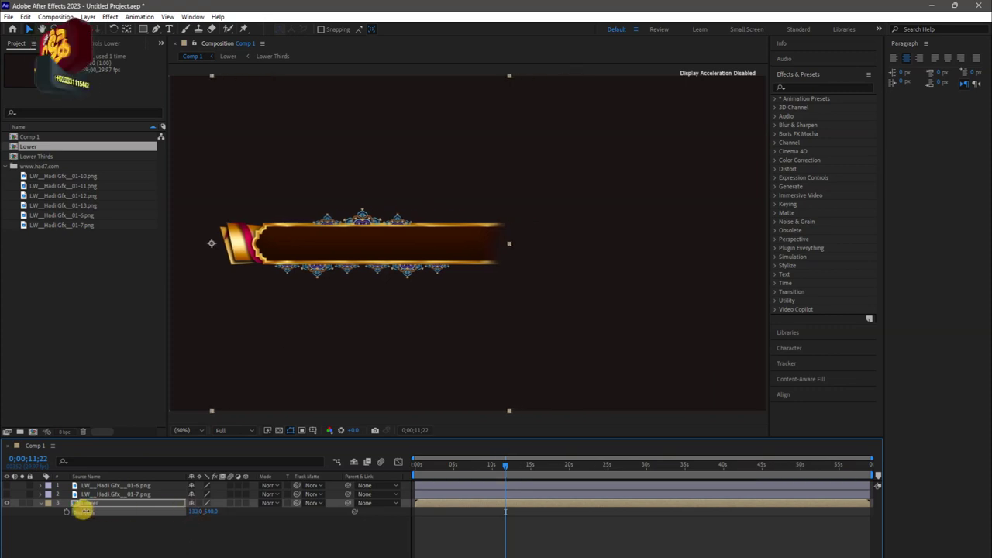
# Add a second Lower copy to Comp 1 as layer 4, discarding a mistaken Lower Thirds copy
pyautogui.click(43, 157)
pyautogui.moveTo(133, 520); pyautogui.dragTo(132, 522)
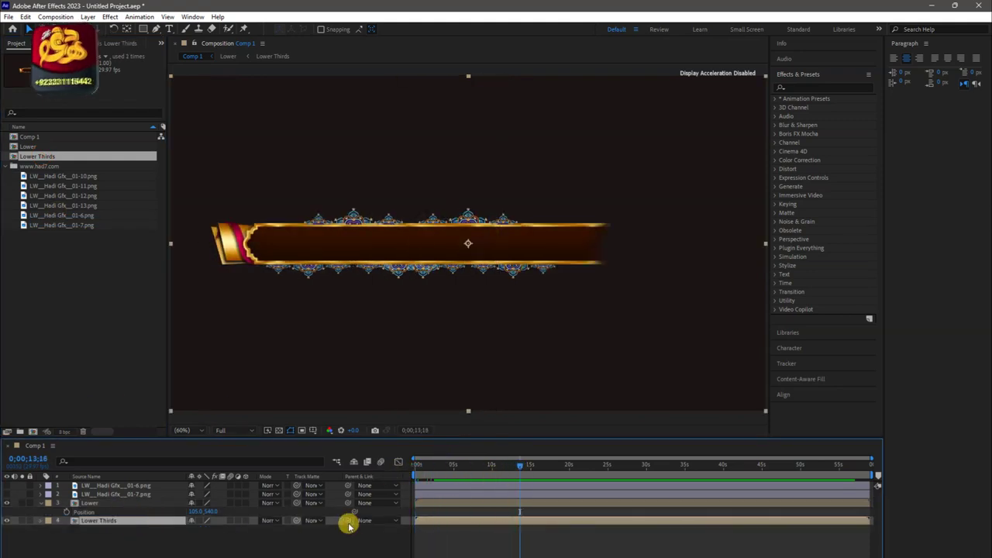
pyautogui.press('Delete')
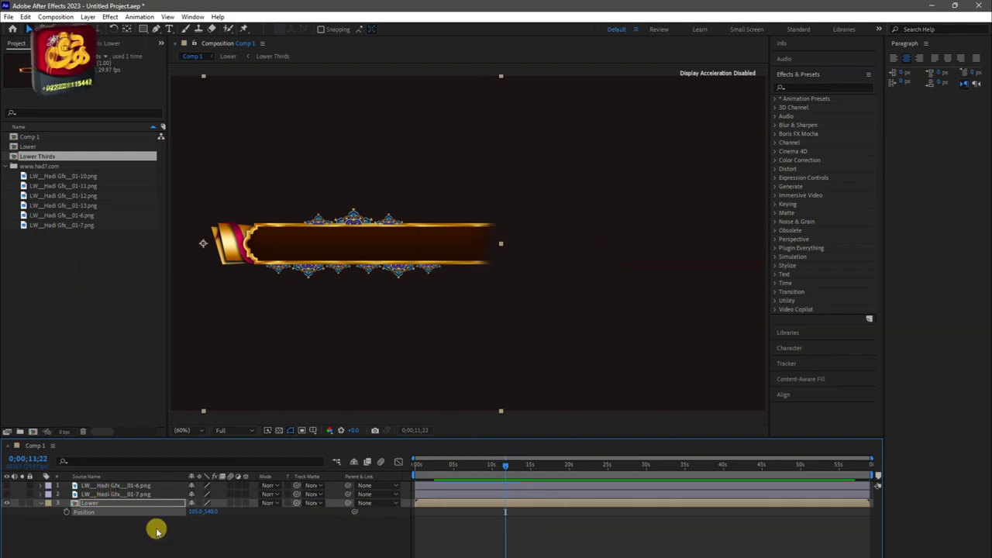
pyautogui.click(156, 531)
pyautogui.click(120, 504)
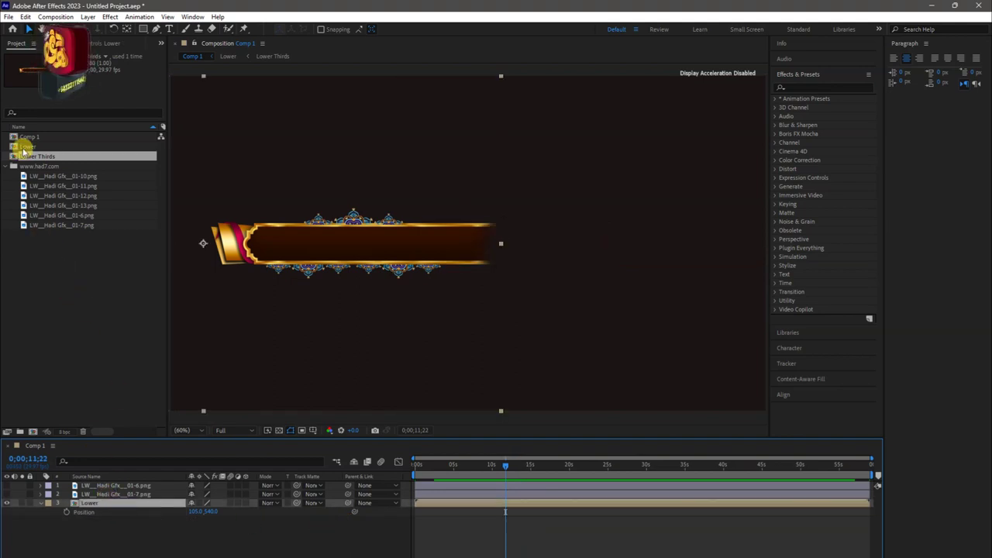
pyautogui.moveTo(23, 151); pyautogui.dragTo(194, 538)
pyautogui.moveTo(476, 467)
pyautogui.mouseDown()
pyautogui.moveTo(361, 476)
pyautogui.moveTo(506, 465)
pyautogui.mouseUp()
# Fit the new Lower layer to the composition height
pyautogui.rightClick(117, 521)
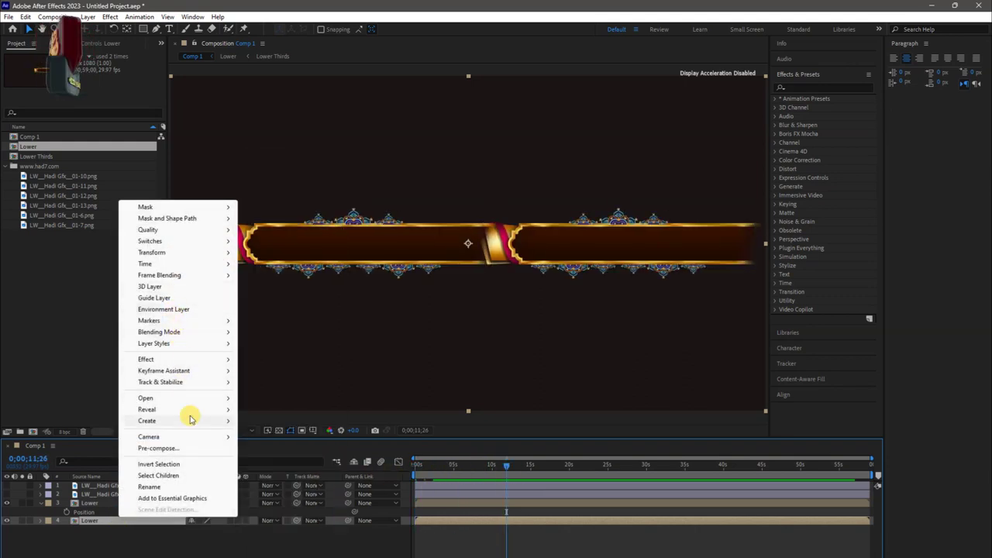
pyautogui.moveTo(166, 254)
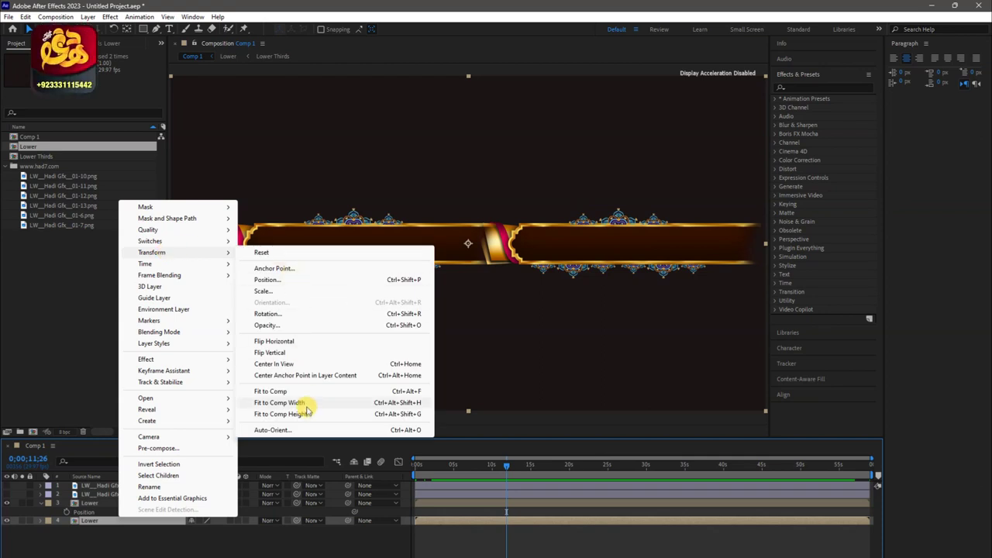
pyautogui.click(308, 414)
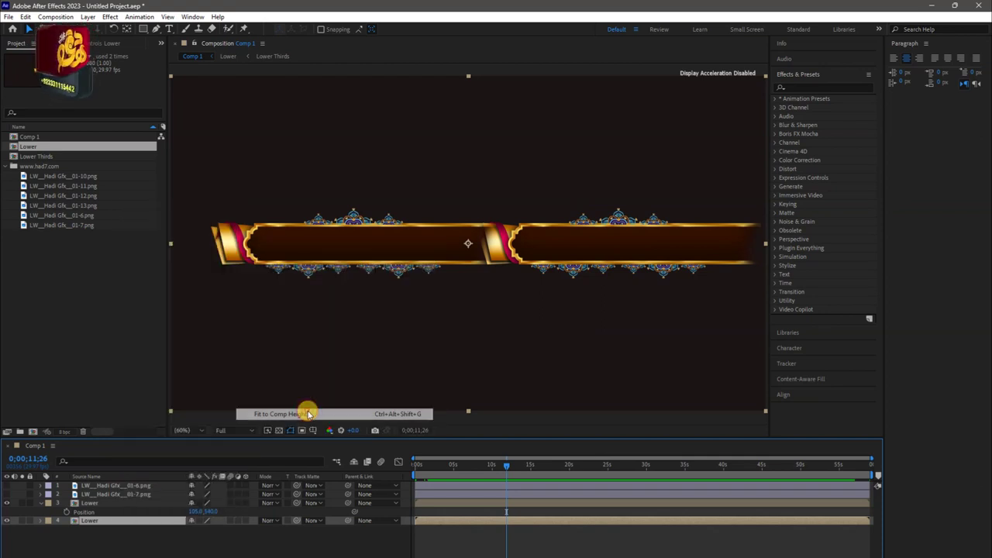
pyautogui.rightClick(107, 520)
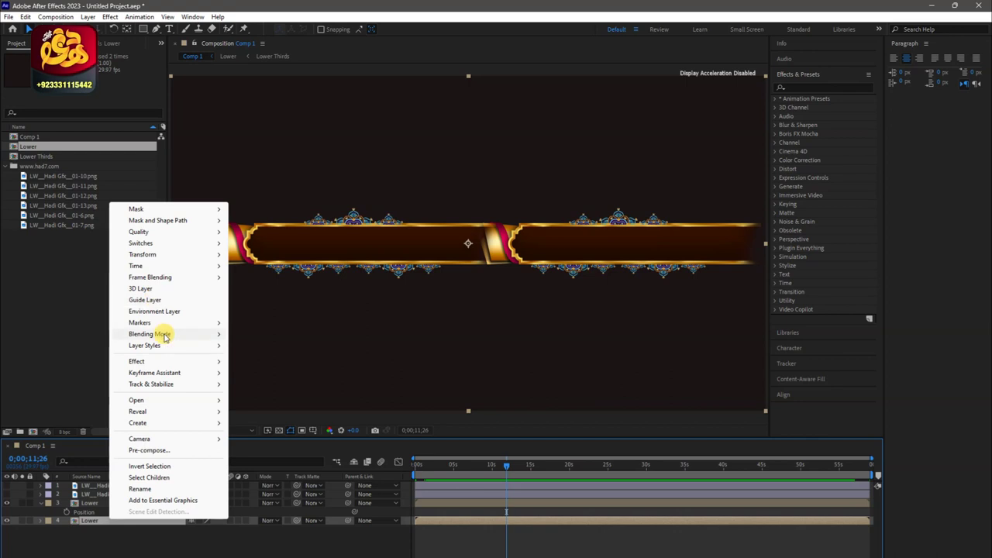
pyautogui.moveTo(179, 254)
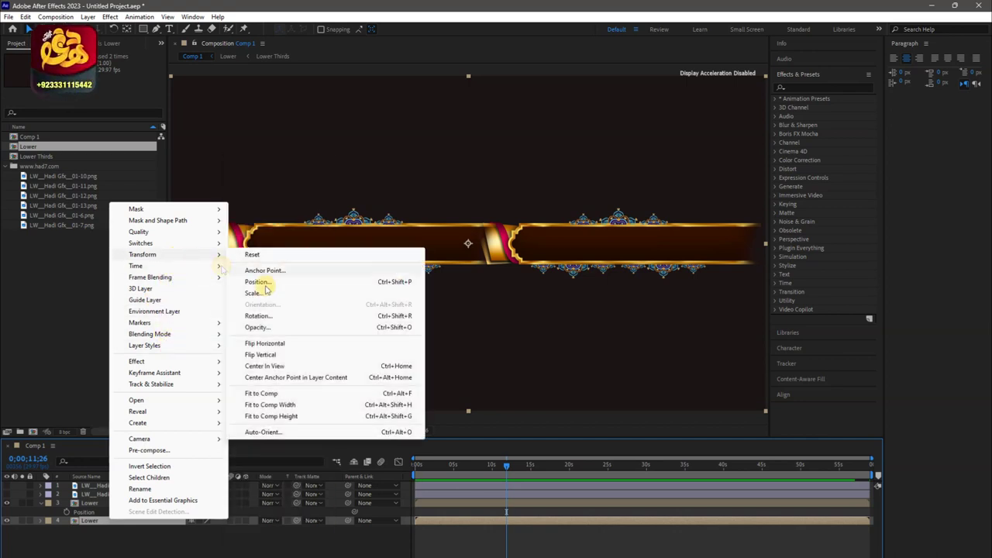
pyautogui.click(293, 403)
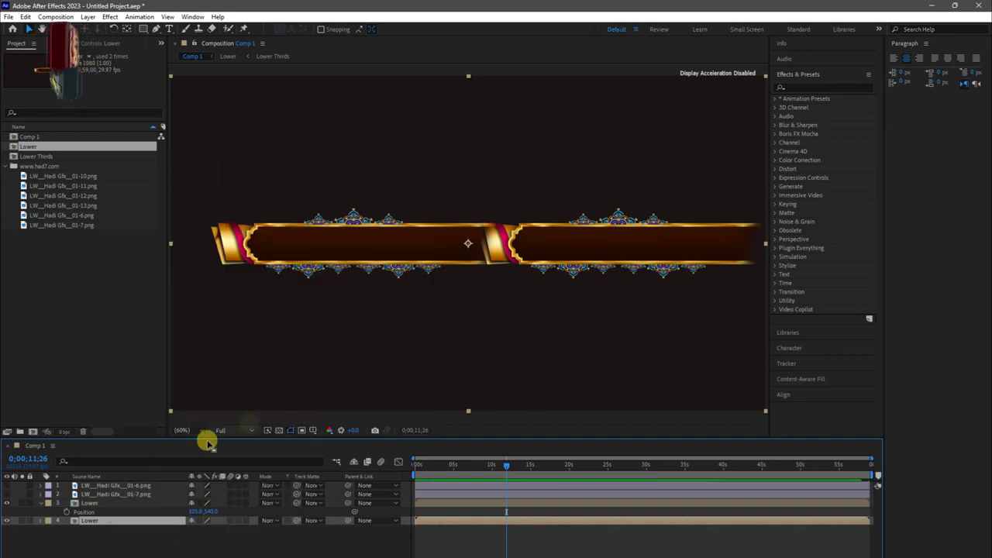
# Select the second Lower layer and flip it vertically
pyautogui.click(159, 552)
pyautogui.click(129, 522)
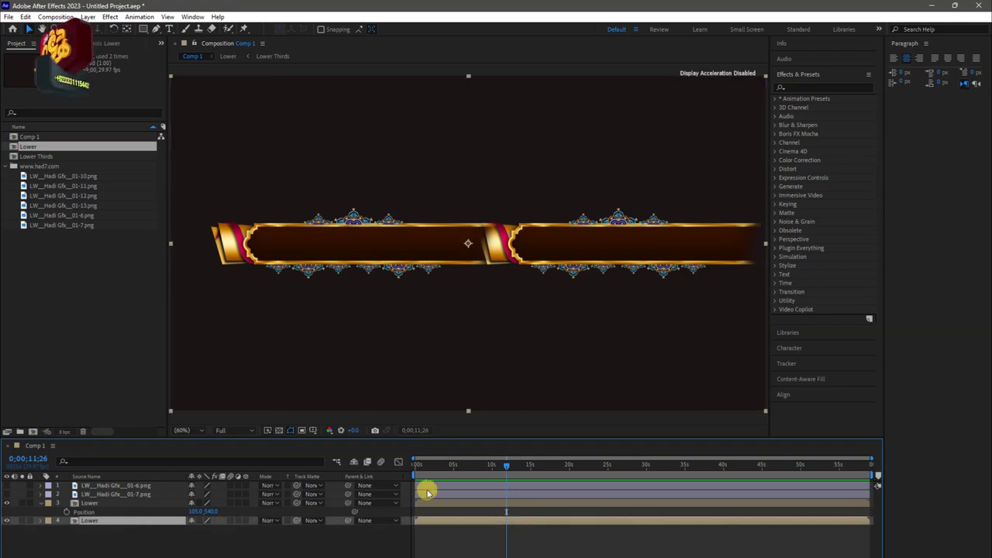
pyautogui.moveTo(451, 466); pyautogui.dragTo(509, 466)
pyautogui.rightClick(102, 521)
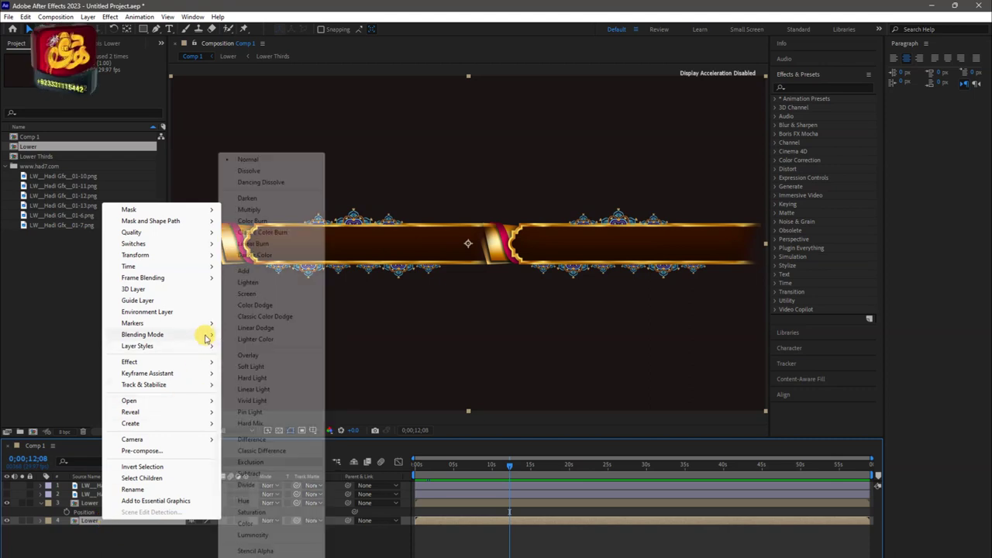
pyautogui.moveTo(194, 268)
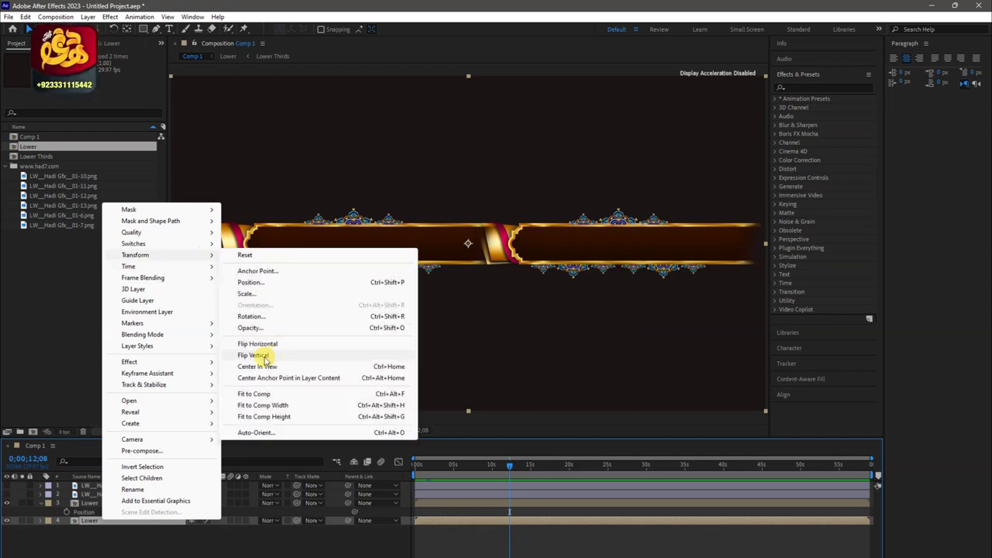
pyautogui.click(264, 358)
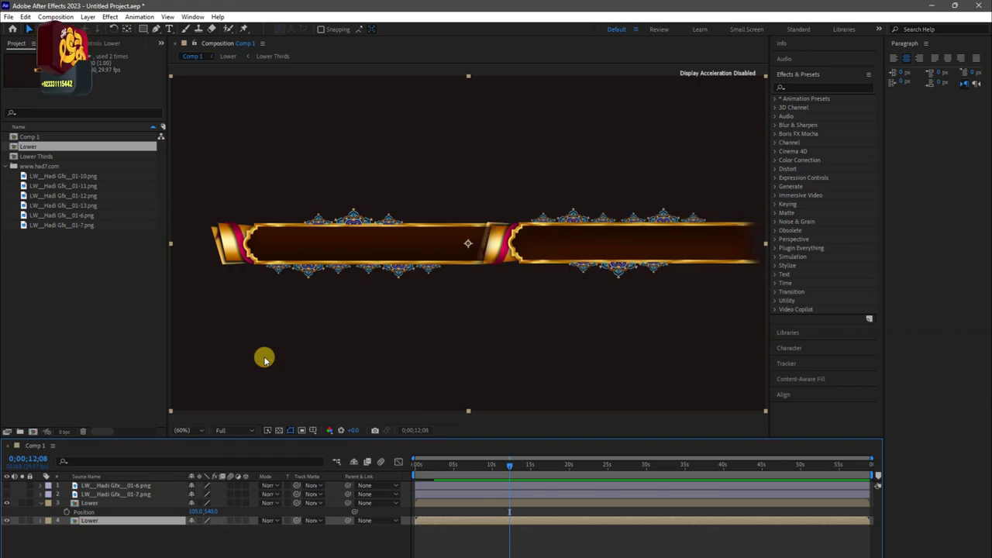
# Use Transform > Flip Horizontal so the second Lower layer mirrors the first
pyautogui.rightClick(104, 521)
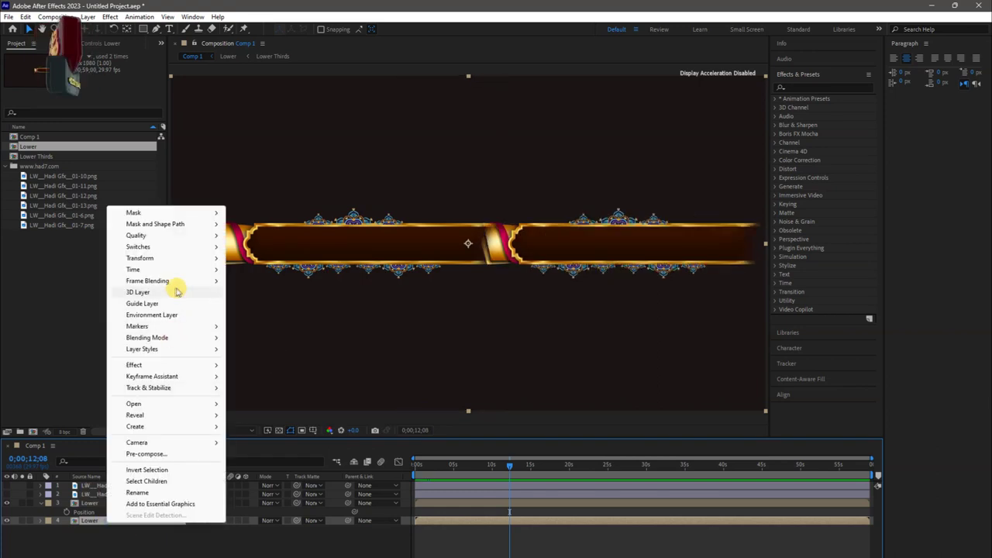
pyautogui.moveTo(162, 258)
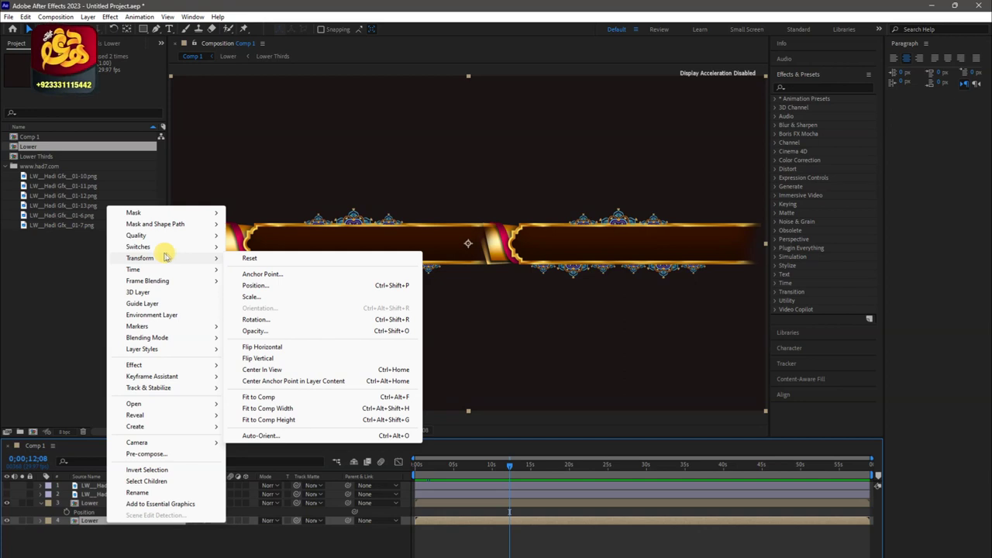
pyautogui.click(276, 348)
pyautogui.click(155, 536)
pyautogui.click(137, 522)
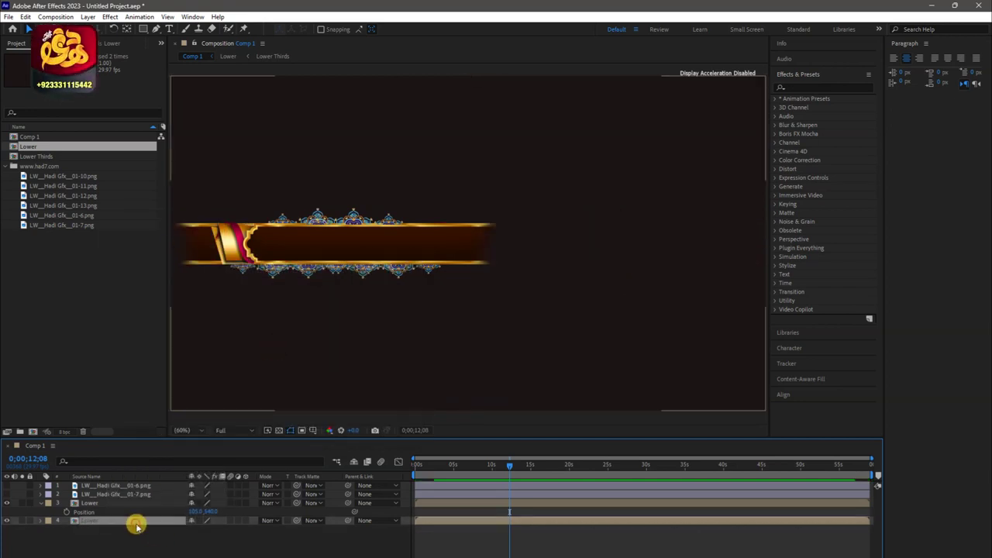
# Slide the mirrored banner copy to the right and the first half further left
pyautogui.moveTo(194, 530); pyautogui.dragTo(666, 512)
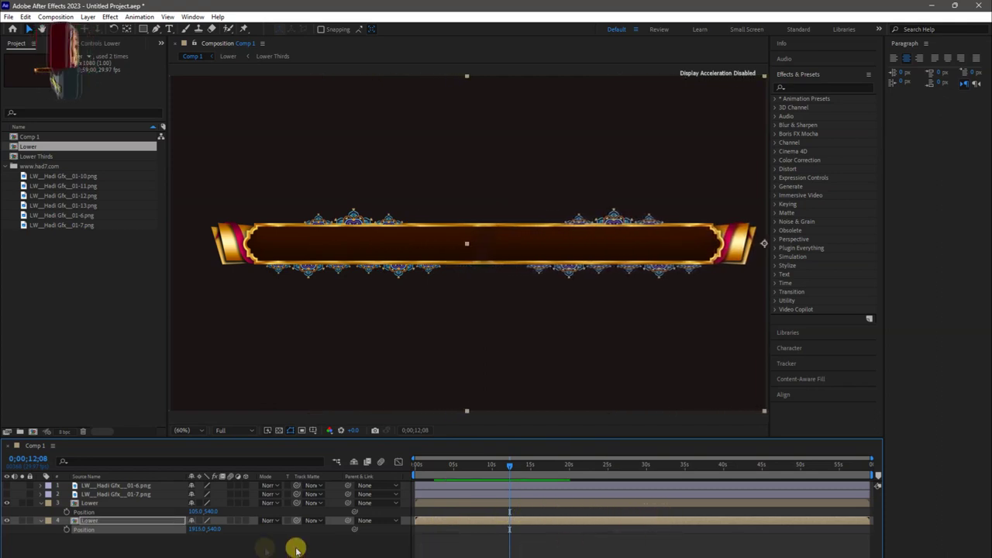
pyautogui.click(122, 502)
pyautogui.press('p')
pyautogui.press('p')
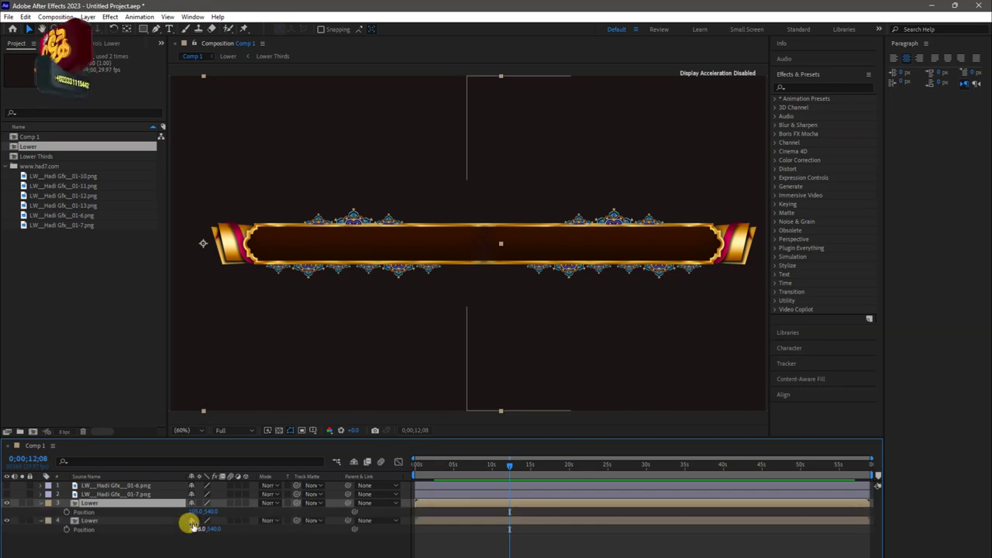
pyautogui.moveTo(196, 511); pyautogui.dragTo(149, 515)
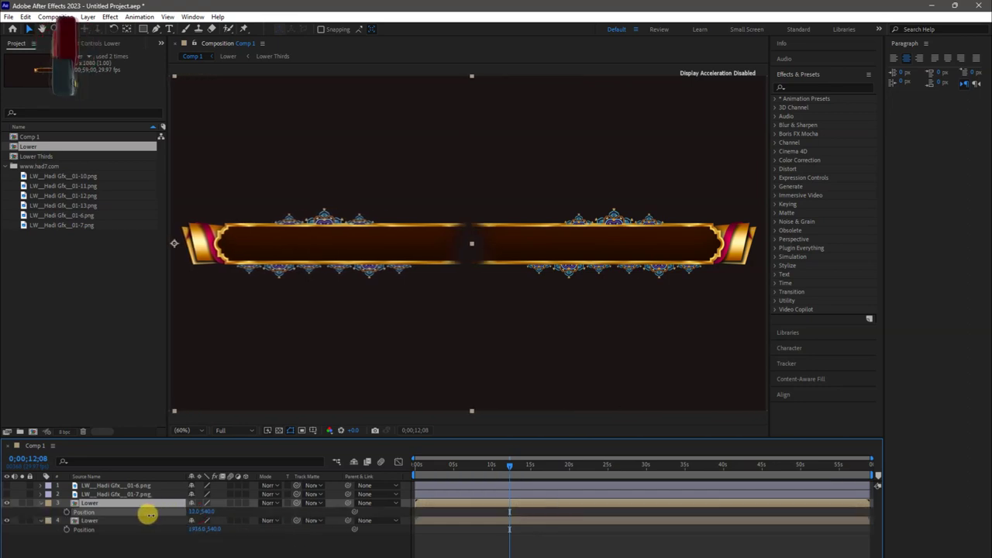
# Scale both Lower banner halves down to 85%
pyautogui.keyDown('shift'); pyautogui.click(111, 520); pyautogui.keyUp('shift')
pyautogui.press('s')
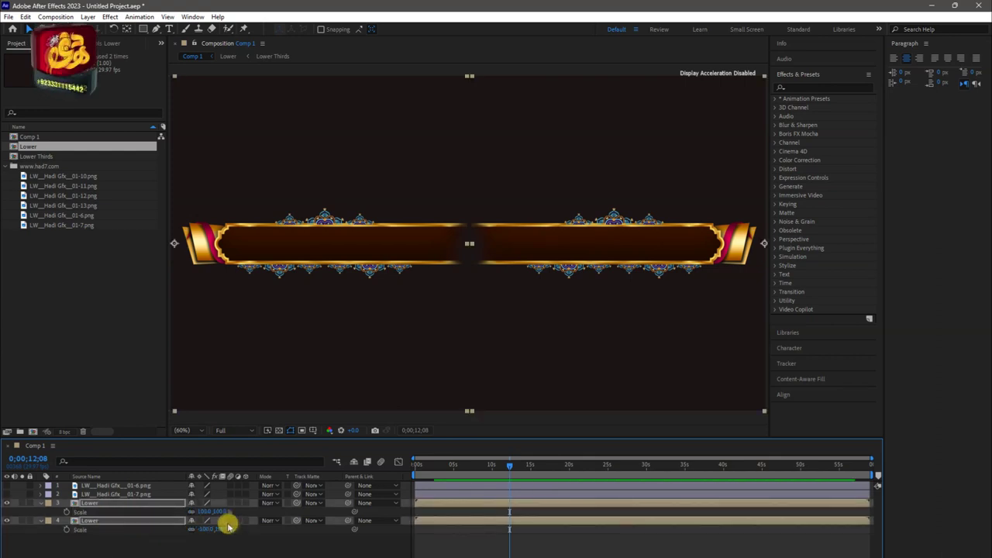
pyautogui.moveTo(218, 512); pyautogui.dragTo(216, 550)
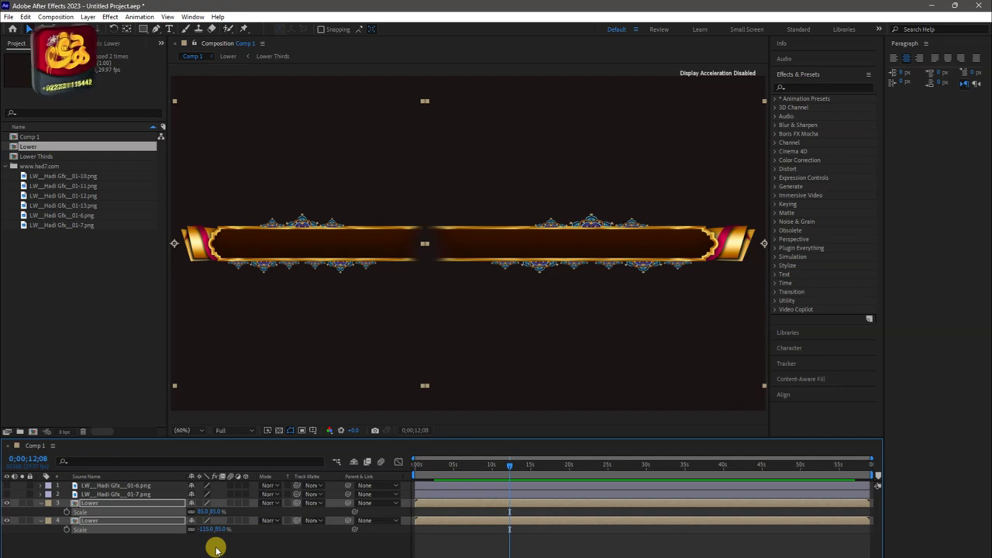
pyautogui.click(217, 549)
pyautogui.click(147, 501)
pyautogui.moveTo(220, 512); pyautogui.dragTo(217, 513)
pyautogui.click(215, 513)
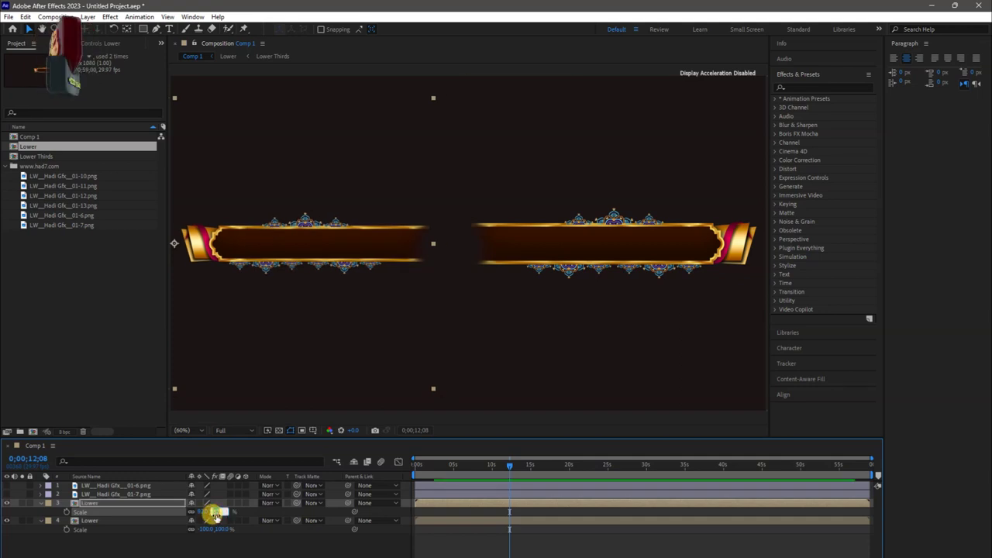
pyautogui.click(221, 529)
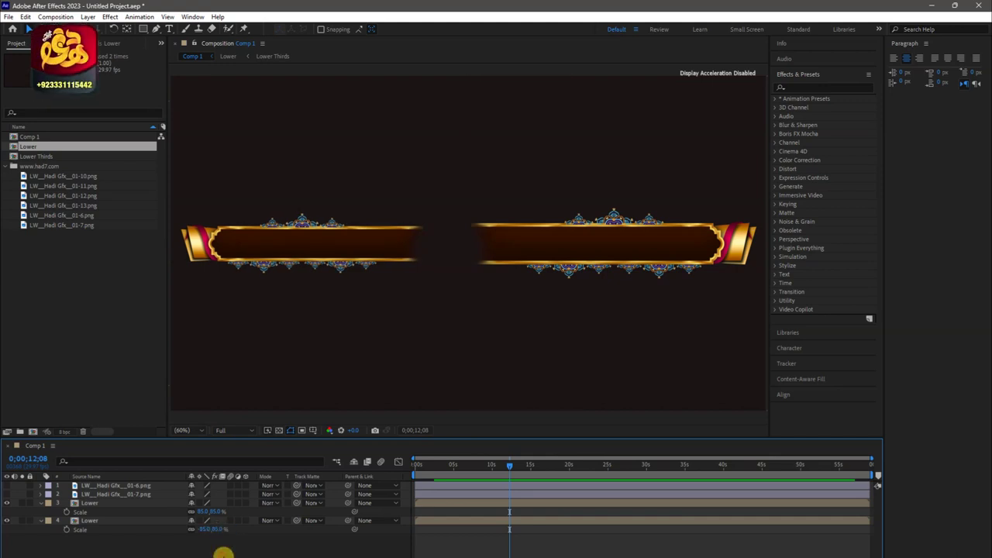
pyautogui.click(155, 520)
pyautogui.moveTo(199, 528)
pyautogui.mouseDown()
pyautogui.moveTo(169, 521)
pyautogui.moveTo(129, 530)
pyautogui.mouseUp()
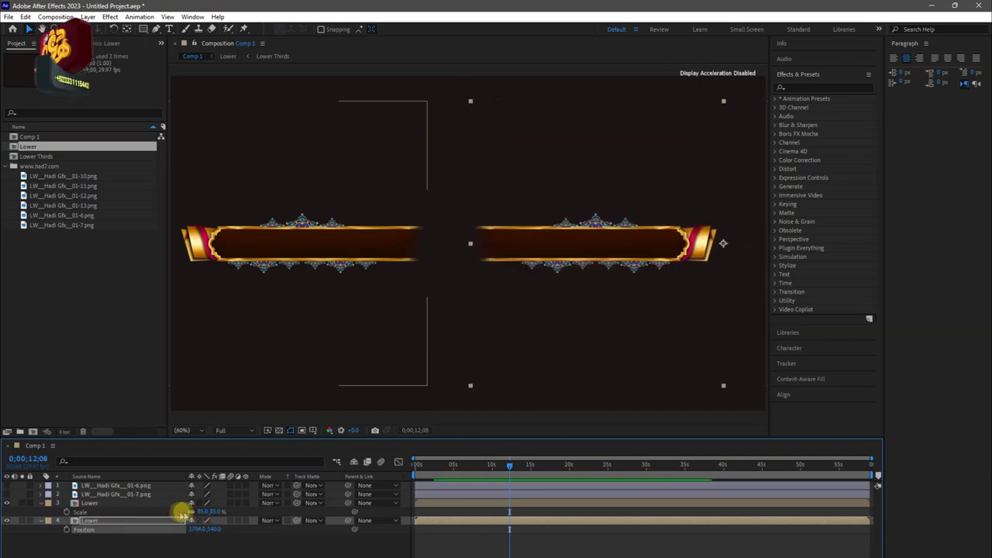
# Position the halves at 159, 540 and 1778, 540 so they meet, then preview
pyautogui.click(151, 503)
pyautogui.press('p')
pyautogui.moveTo(190, 512); pyautogui.dragTo(268, 512)
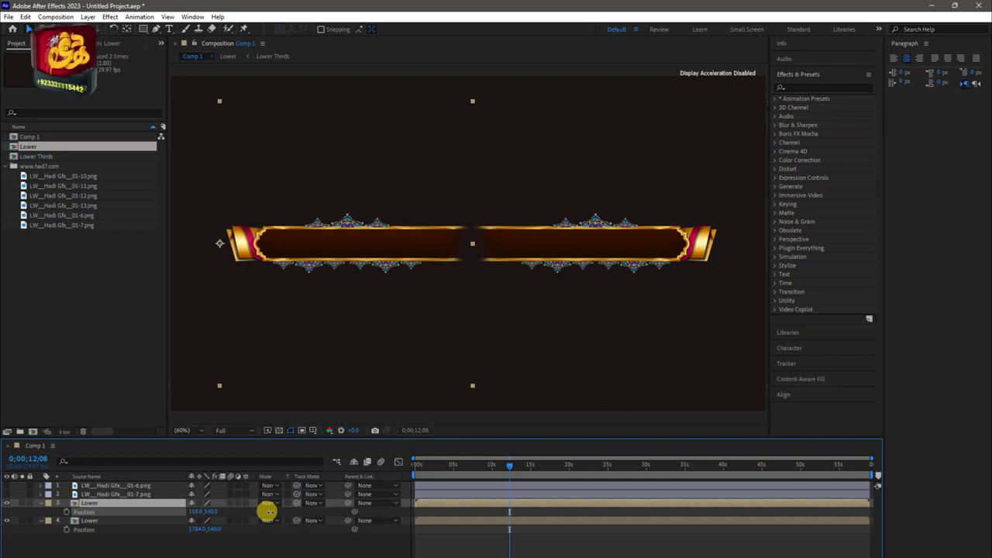
pyautogui.press('Return')
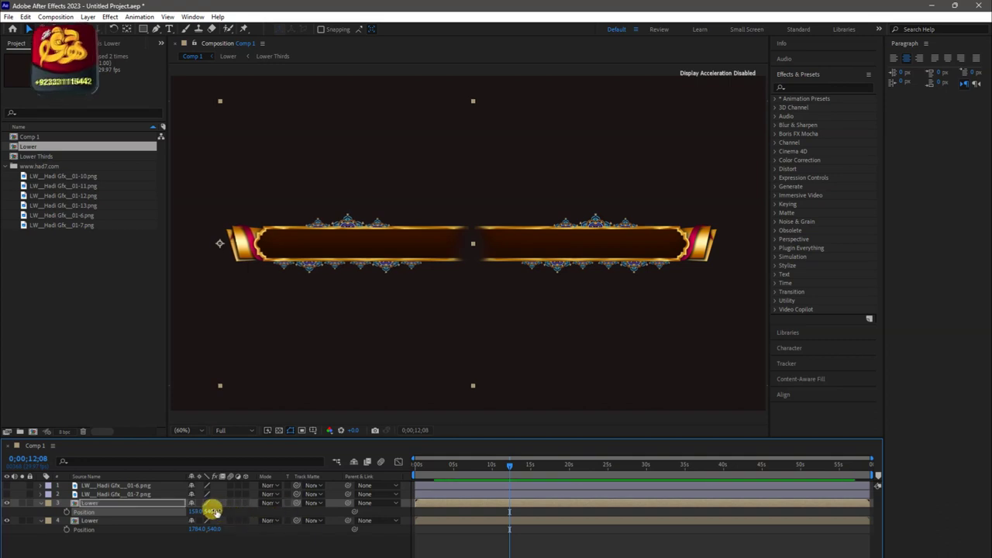
pyautogui.click(205, 529)
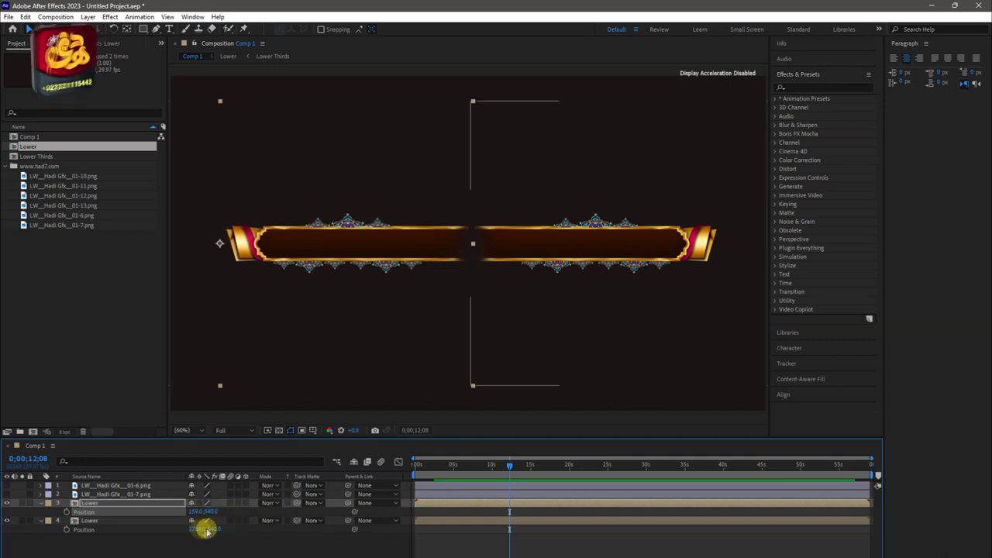
pyautogui.moveTo(192, 529); pyautogui.dragTo(190, 528)
pyautogui.click(418, 465)
pyautogui.press('space')
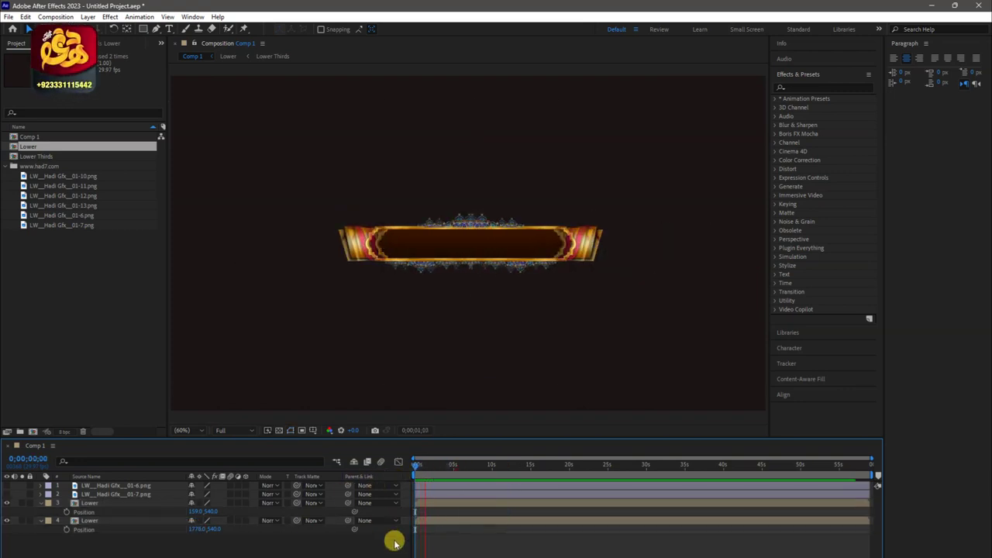
# In the Lower comp, shift the opening Position keyframes later, then switch to Comp 1
pyautogui.doubleClick(135, 504)
pyautogui.moveTo(438, 468); pyautogui.dragTo(416, 465)
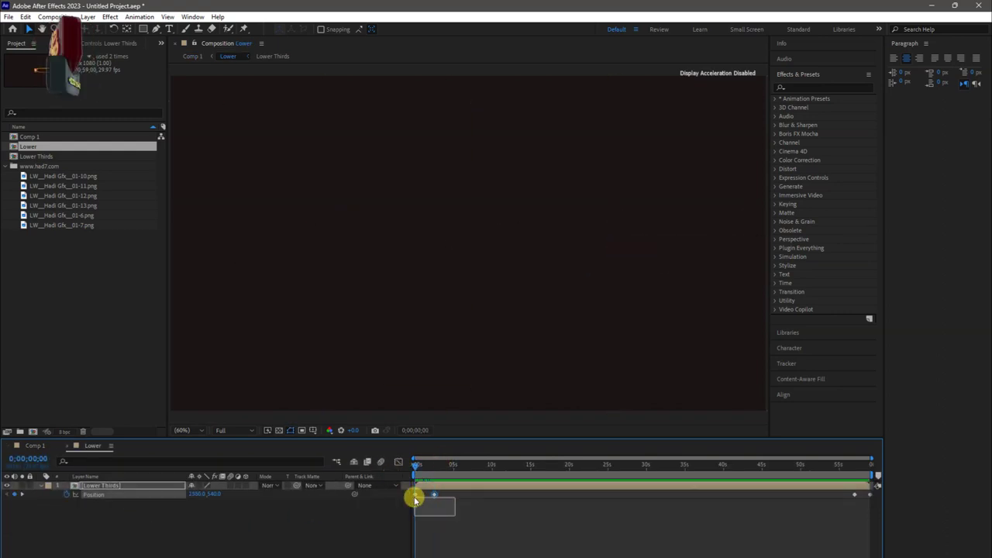
pyautogui.moveTo(455, 516)
pyautogui.mouseDown()
pyautogui.moveTo(421, 498)
pyautogui.moveTo(455, 497)
pyautogui.mouseUp()
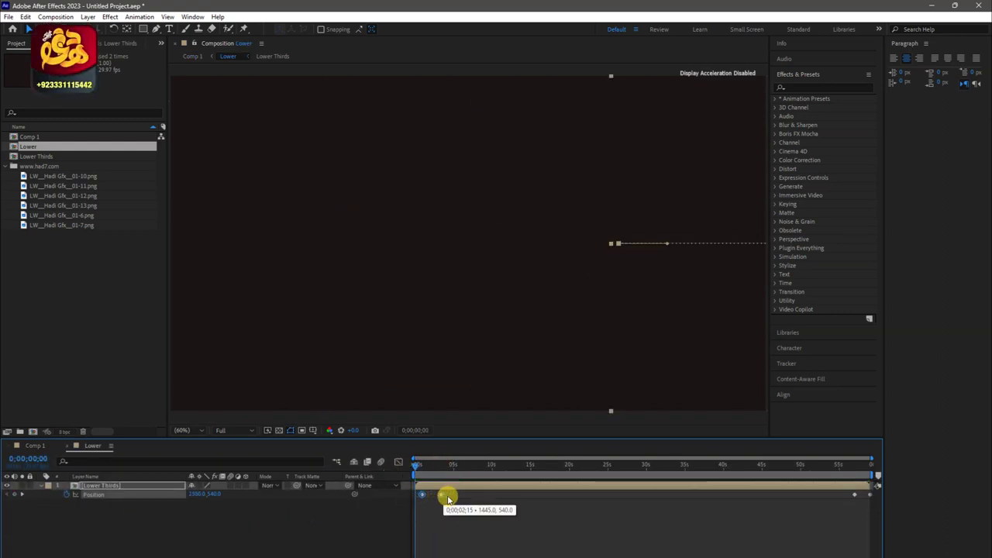
pyautogui.moveTo(839, 516)
pyautogui.mouseDown()
pyautogui.moveTo(870, 493)
pyautogui.moveTo(833, 500)
pyautogui.mouseUp()
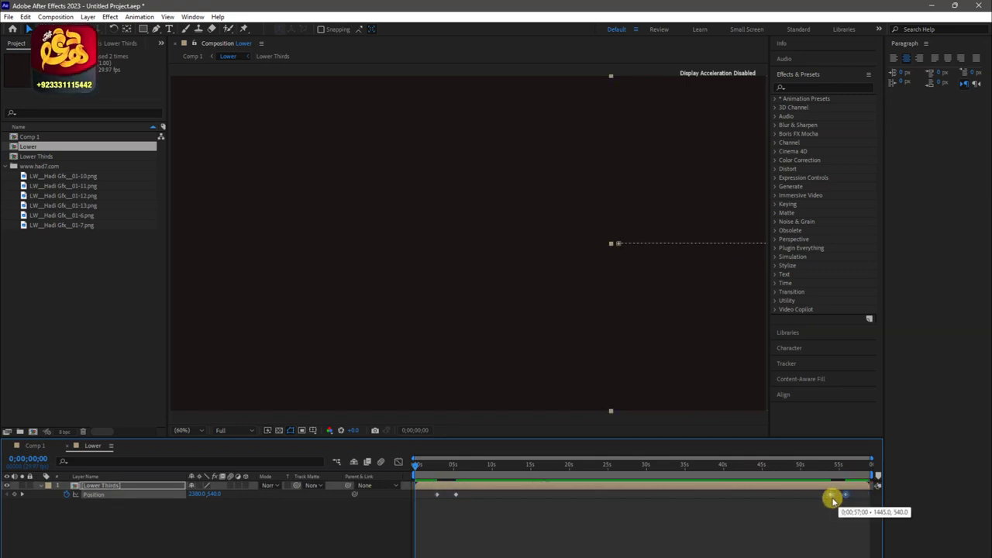
pyautogui.click(348, 523)
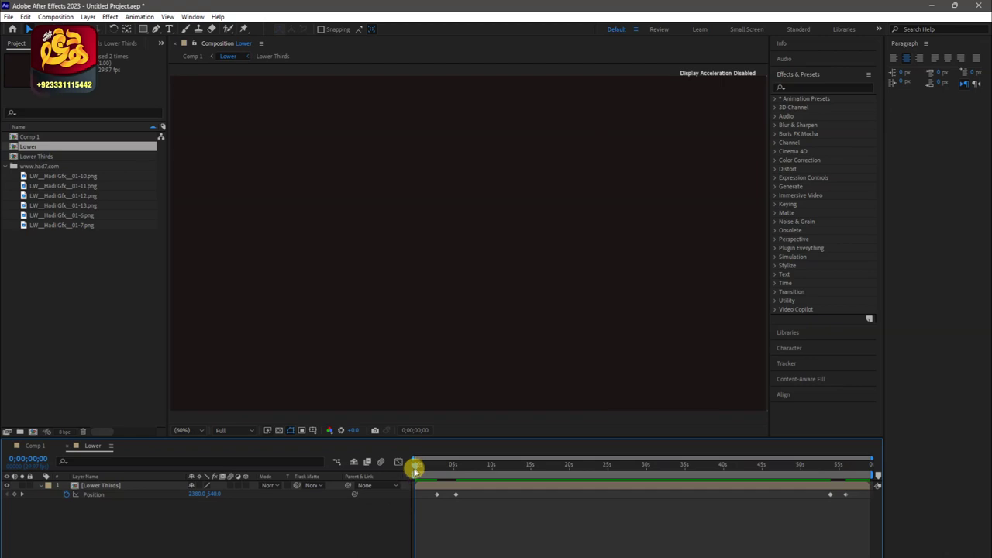
pyautogui.moveTo(432, 468); pyautogui.dragTo(577, 469)
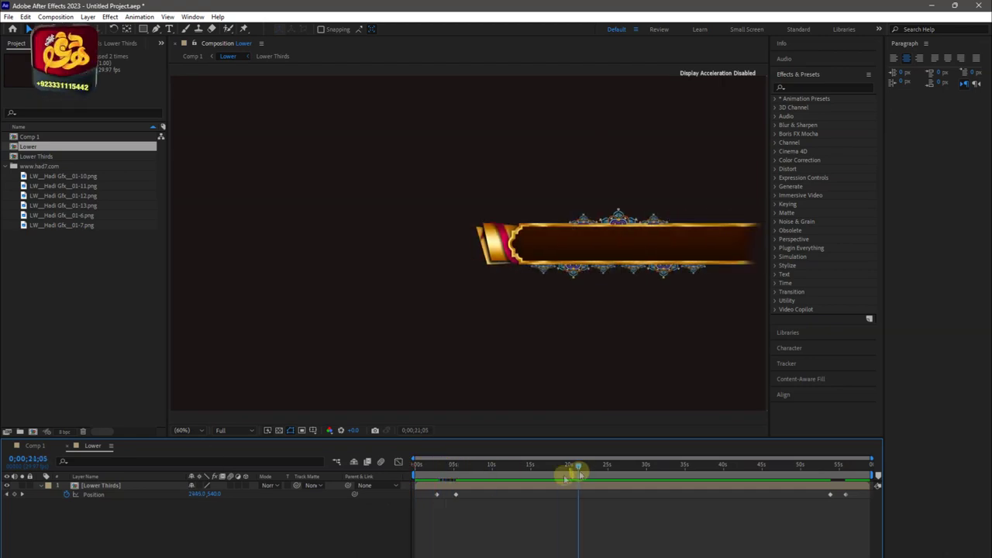
pyautogui.click(68, 447)
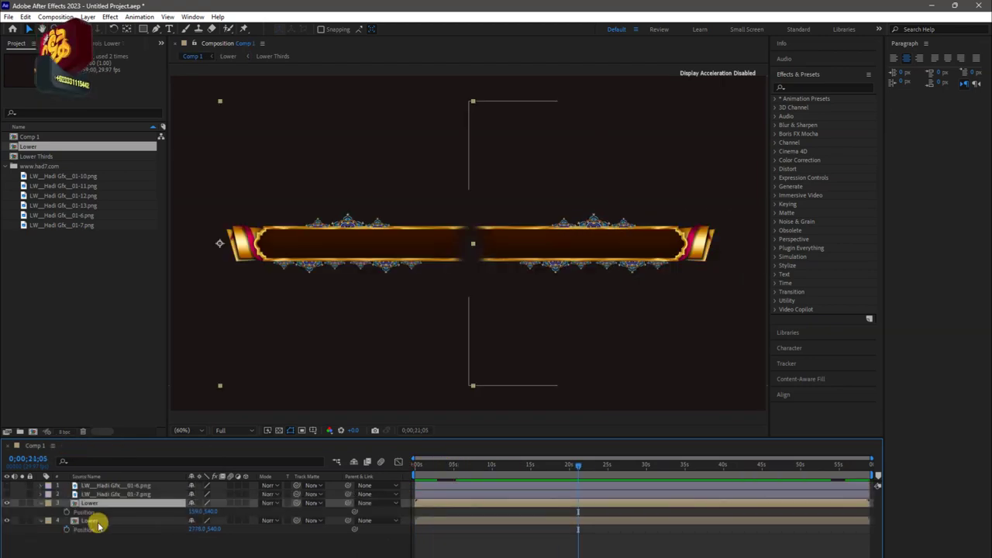
# Turn on the medallion layer's visibility and select it
pyautogui.click(43, 504)
pyautogui.click(354, 554)
pyautogui.moveTo(460, 468)
pyautogui.mouseDown()
pyautogui.moveTo(417, 468)
pyautogui.moveTo(468, 469)
pyautogui.mouseUp()
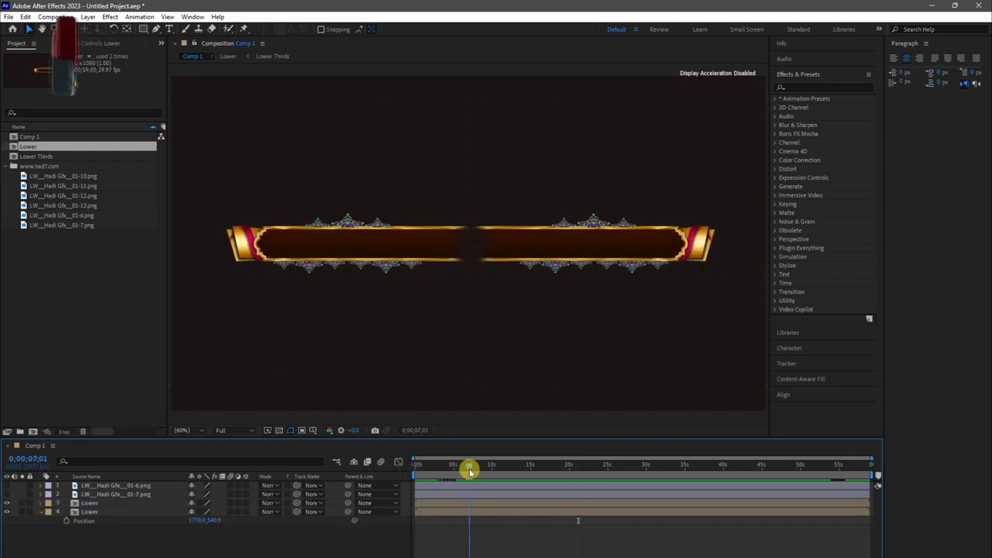
pyautogui.moveTo(132, 491); pyautogui.dragTo(39, 502)
pyautogui.click(6, 494)
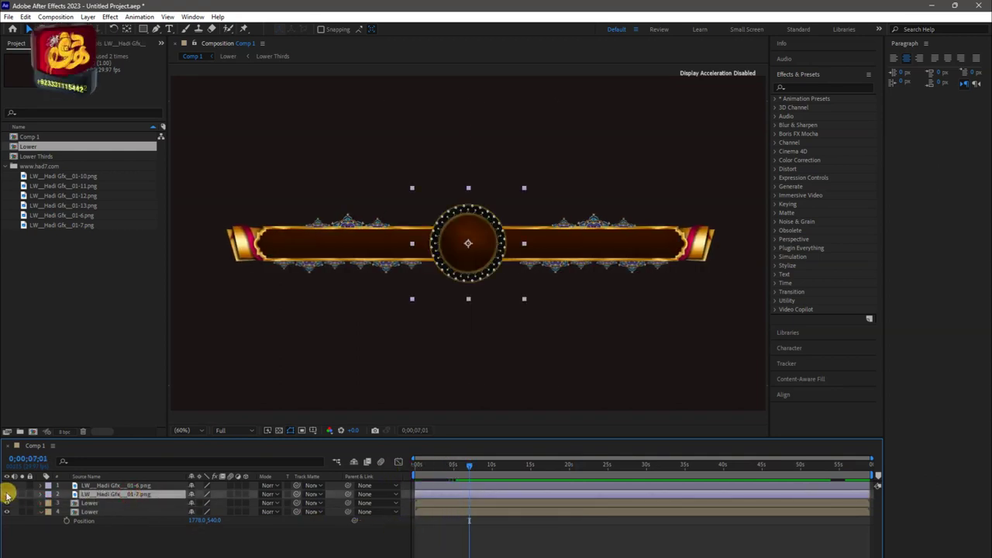
pyautogui.click(38, 538)
pyautogui.click(82, 493)
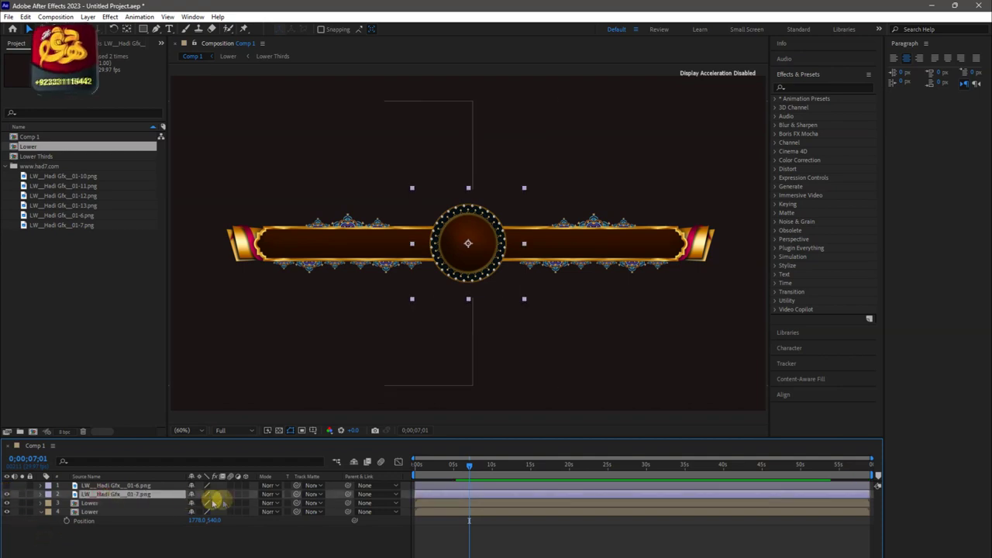
pyautogui.moveTo(466, 468); pyautogui.dragTo(438, 472)
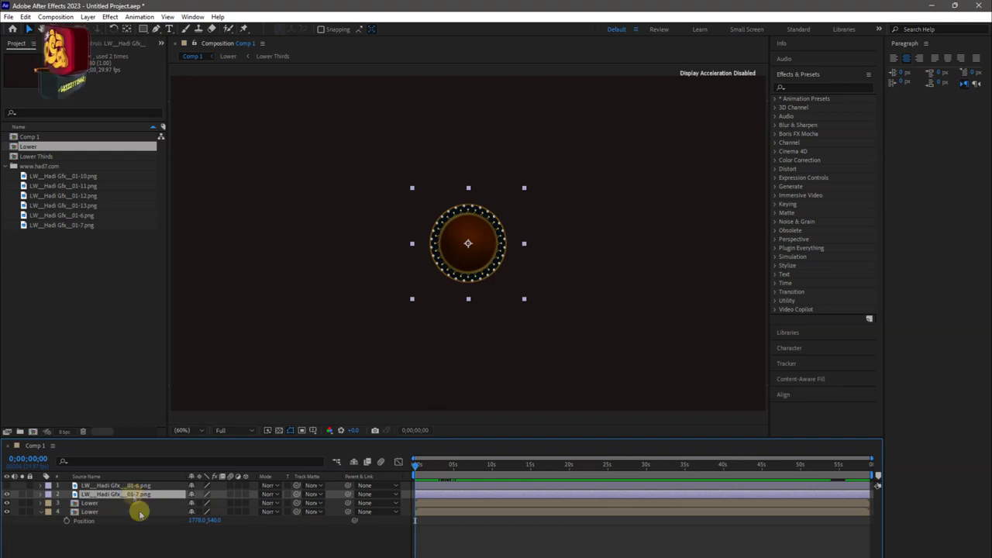
# Keyframe the medallion's Scale from 0% to 56%, and back to 0% at the end
pyautogui.press('p')
pyautogui.click(66, 503)
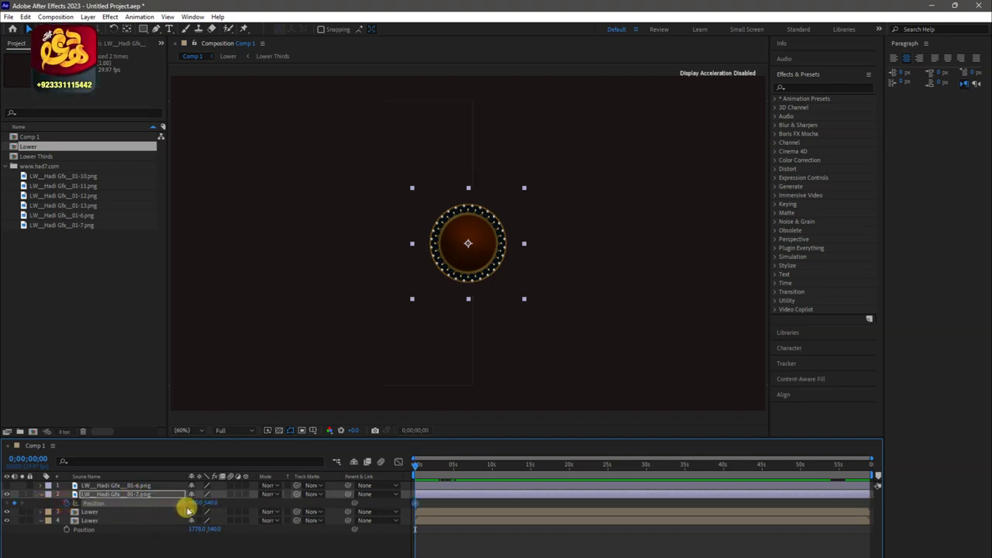
pyautogui.hotkey('ctrl', 'z')
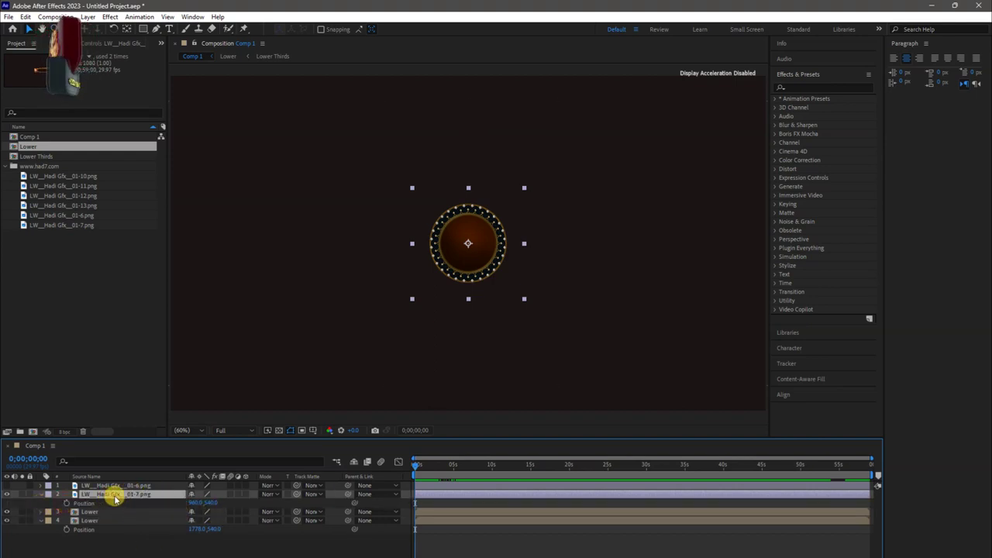
pyautogui.press('s')
pyautogui.moveTo(416, 465); pyautogui.dragTo(425, 468)
pyautogui.click(68, 503)
pyautogui.click(416, 466)
pyautogui.moveTo(203, 502); pyautogui.dragTo(271, 553)
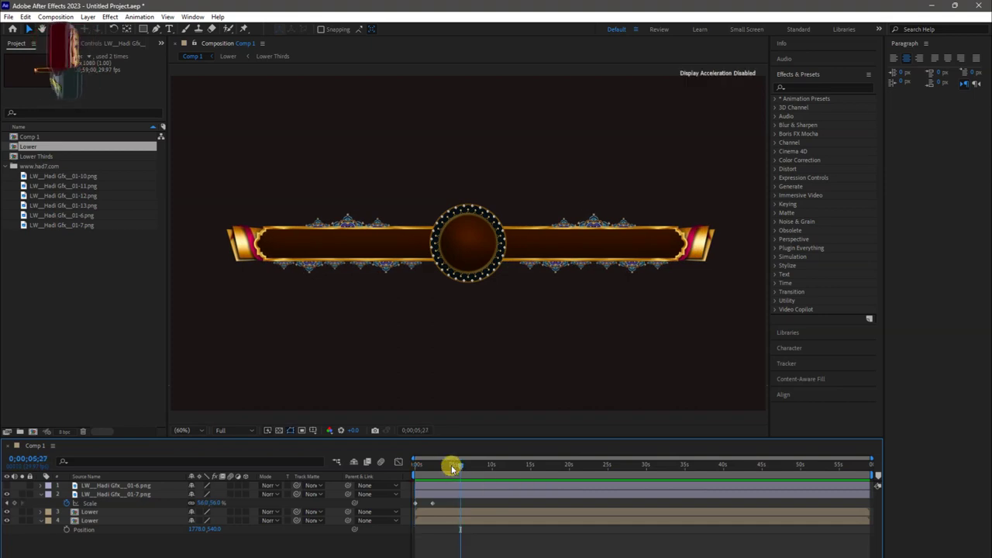
pyautogui.moveTo(460, 467); pyautogui.dragTo(864, 471)
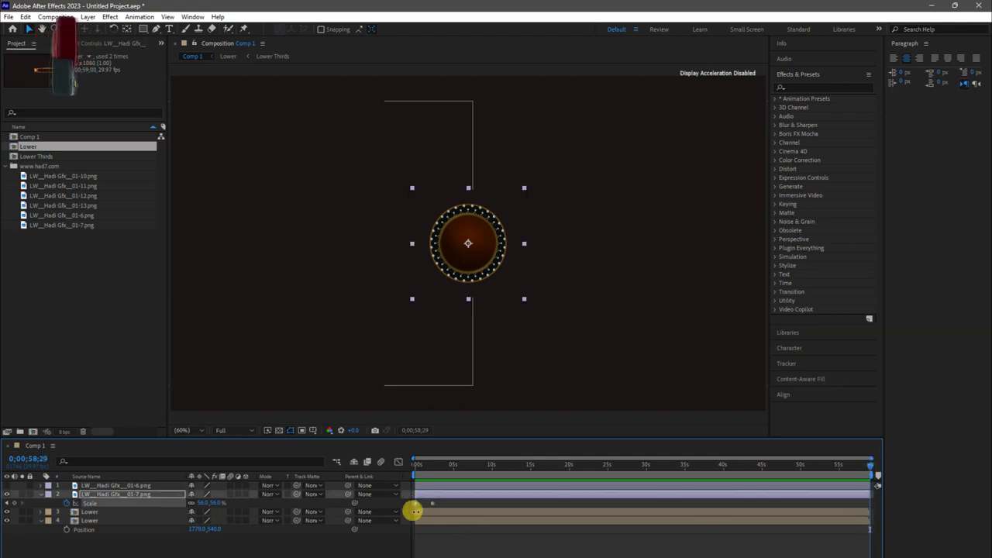
pyautogui.moveTo(414, 503); pyautogui.dragTo(481, 503)
pyautogui.click(846, 472)
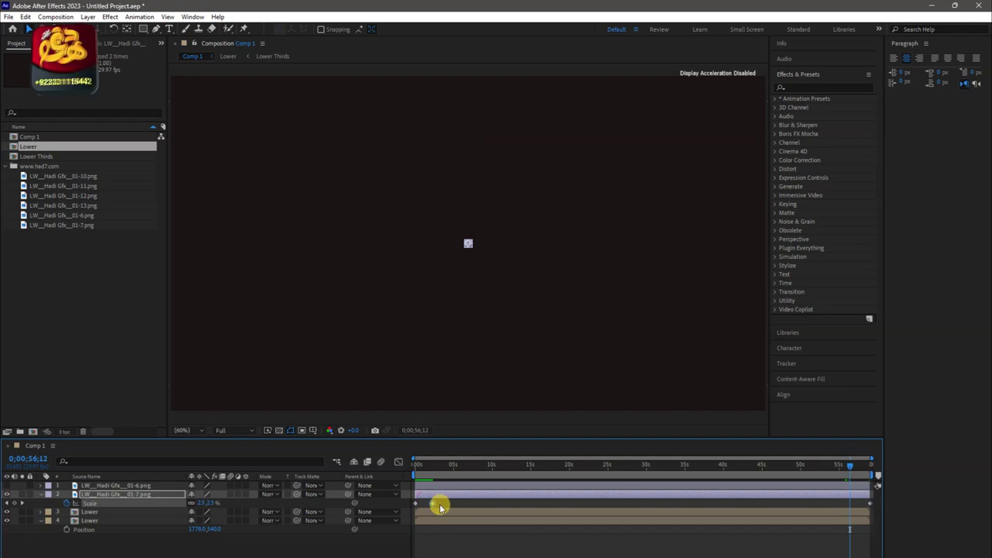
pyautogui.moveTo(698, 472); pyautogui.dragTo(416, 472)
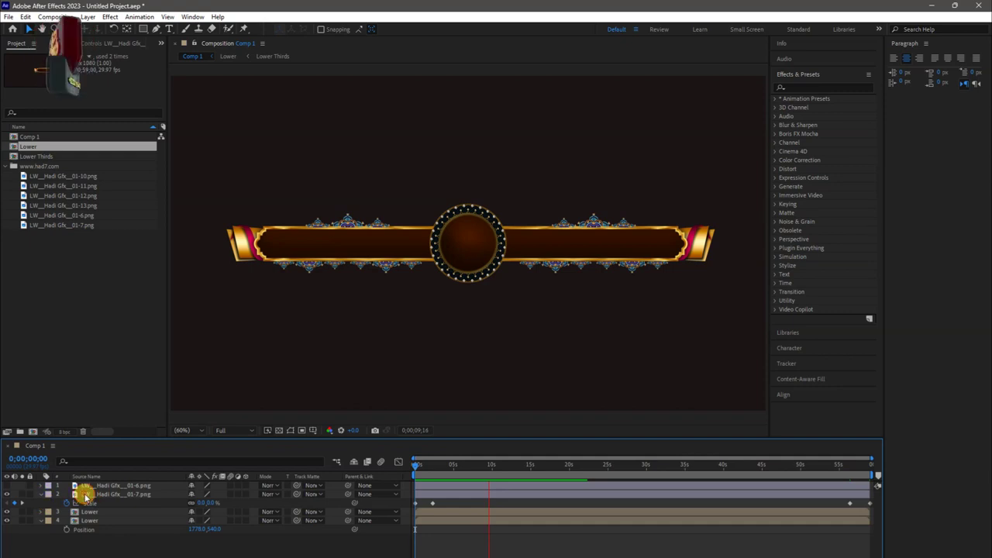
# Add Rotation keyframes to the medallion from the start to the end
pyautogui.click(99, 495)
pyautogui.click(42, 497)
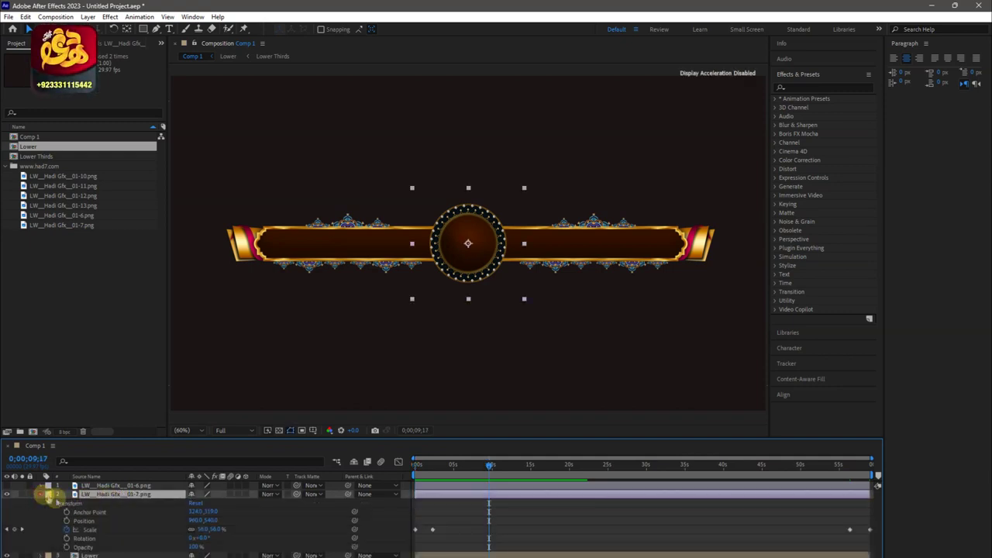
pyautogui.press('Home')
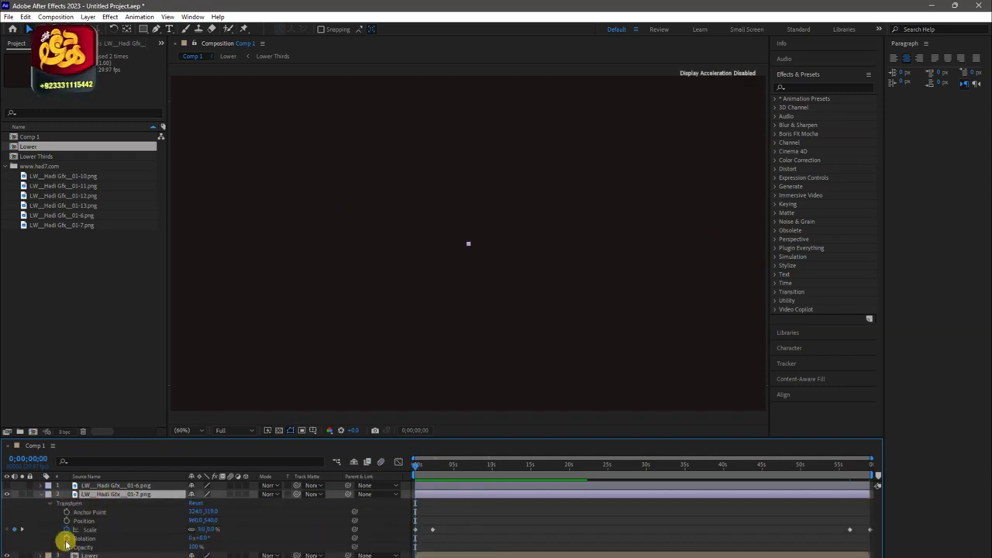
pyautogui.click(67, 537)
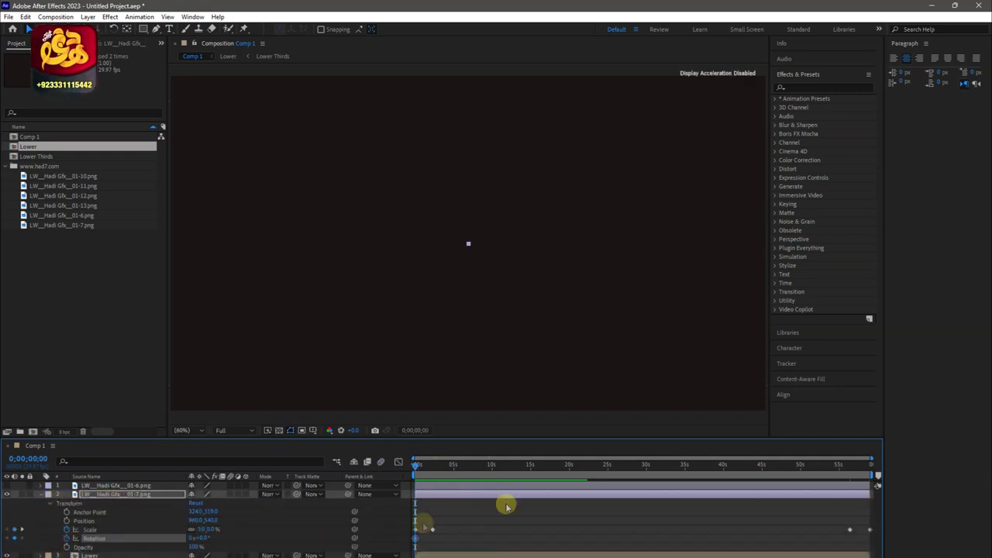
pyautogui.press('End')
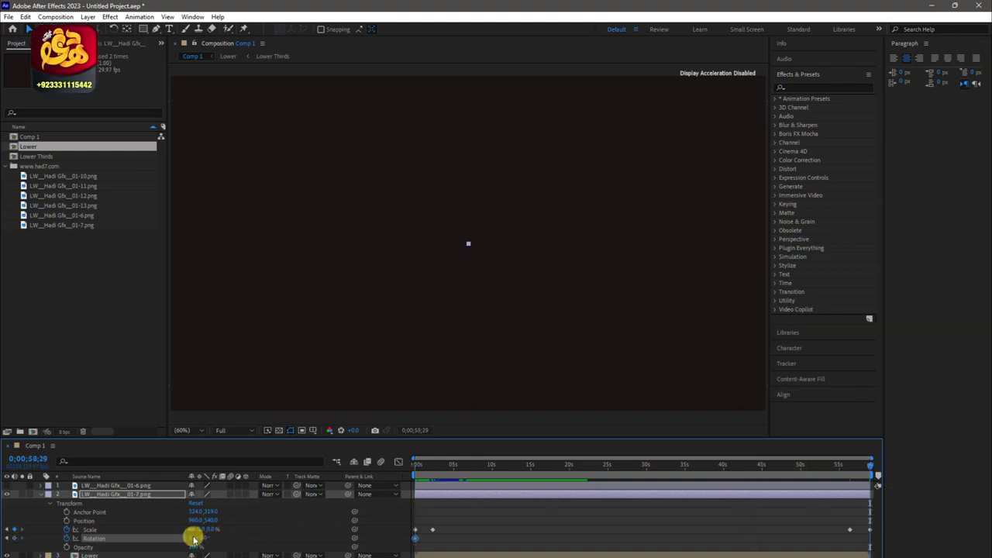
pyautogui.press('Return')
pyautogui.moveTo(427, 466); pyautogui.dragTo(416, 465)
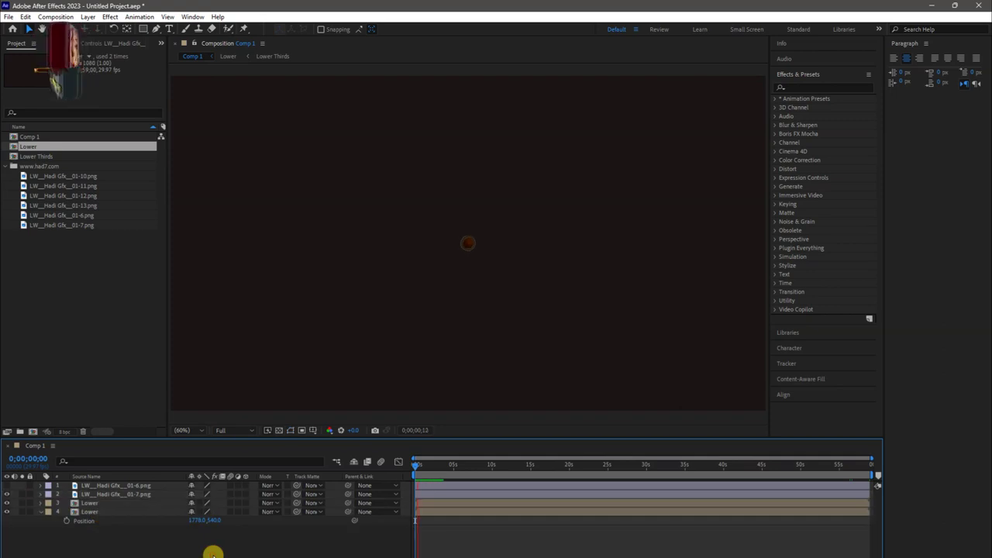
# Save the project in its 12_islamic folder as '12_islamic Golden Lower Third, Hadi Gfx.aep'
pyautogui.hotkey('ctrl', 's')
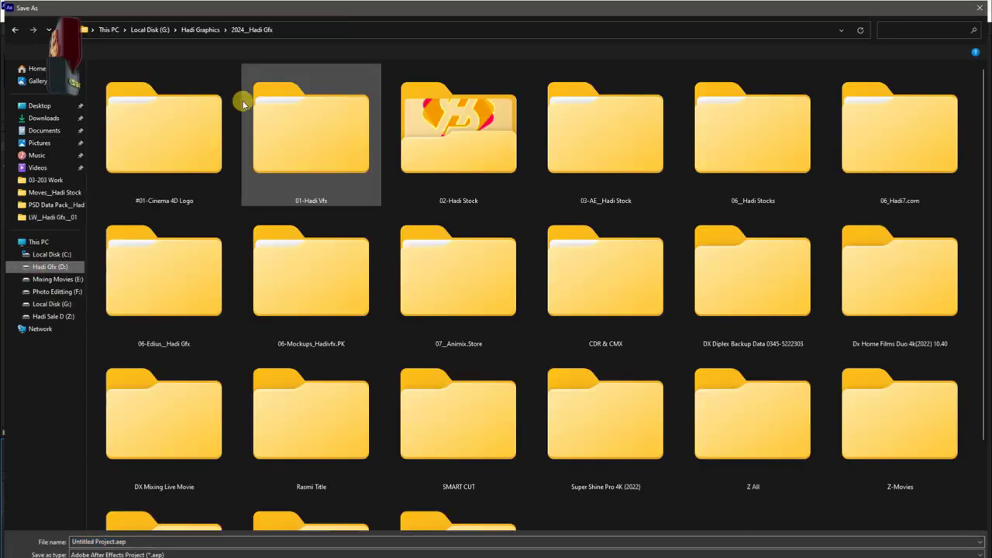
pyautogui.doubleClick(259, 116)
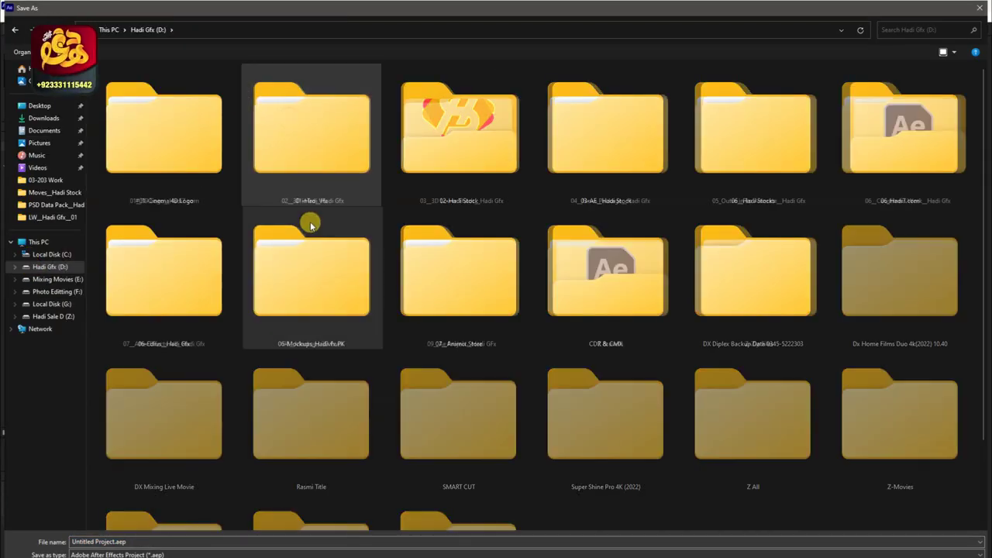
pyautogui.doubleClick(427, 162)
pyautogui.click(151, 202)
pyautogui.hotkey('ctrl', 'c')
pyautogui.doubleClick(155, 203)
pyautogui.click(195, 537)
pyautogui.hotkey('ctrl', 'a')
pyautogui.hotkey('ctrl', 'v')
pyautogui.press('Return')
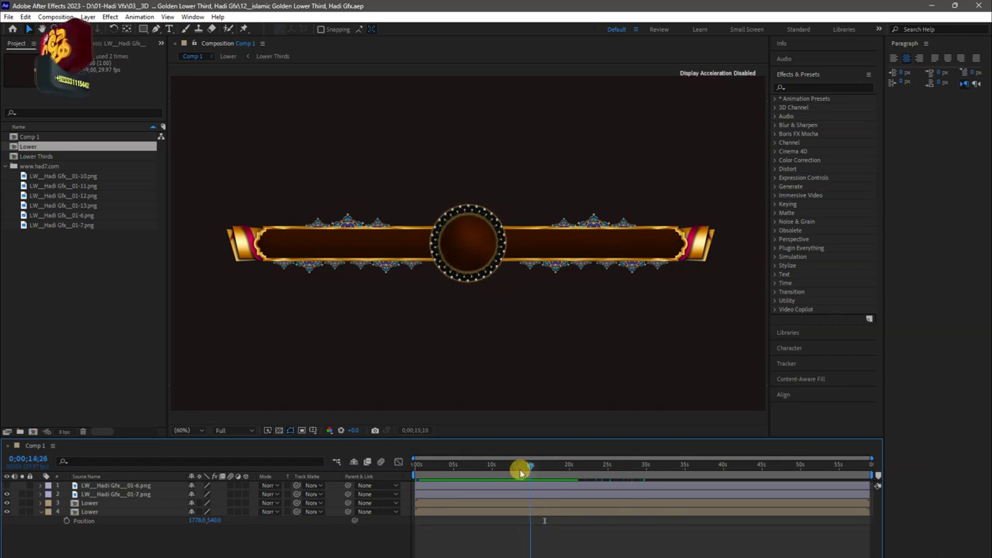
pyautogui.press('space')
# Open the Lower precomp near the start of the animation
pyautogui.moveTo(417, 465); pyautogui.dragTo(555, 465)
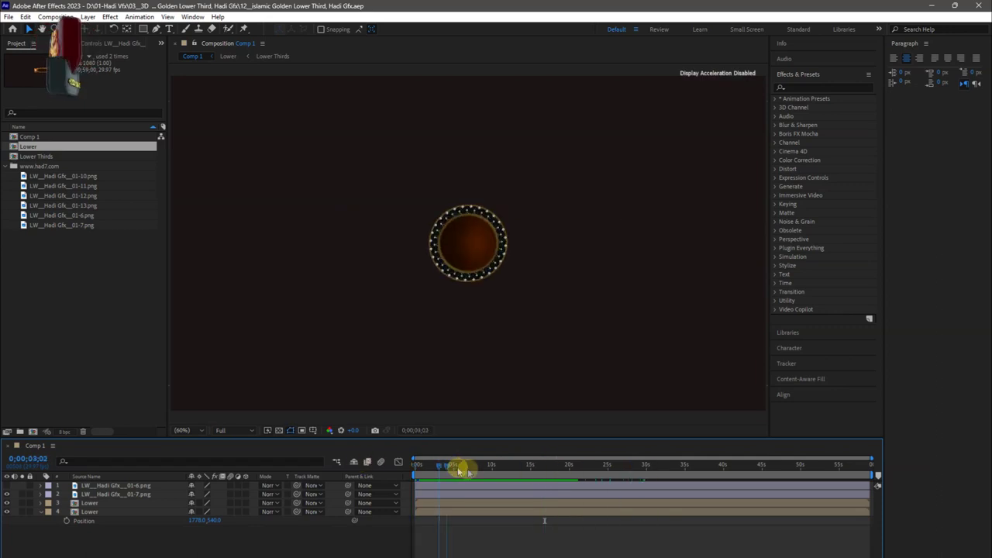
pyautogui.click(101, 512)
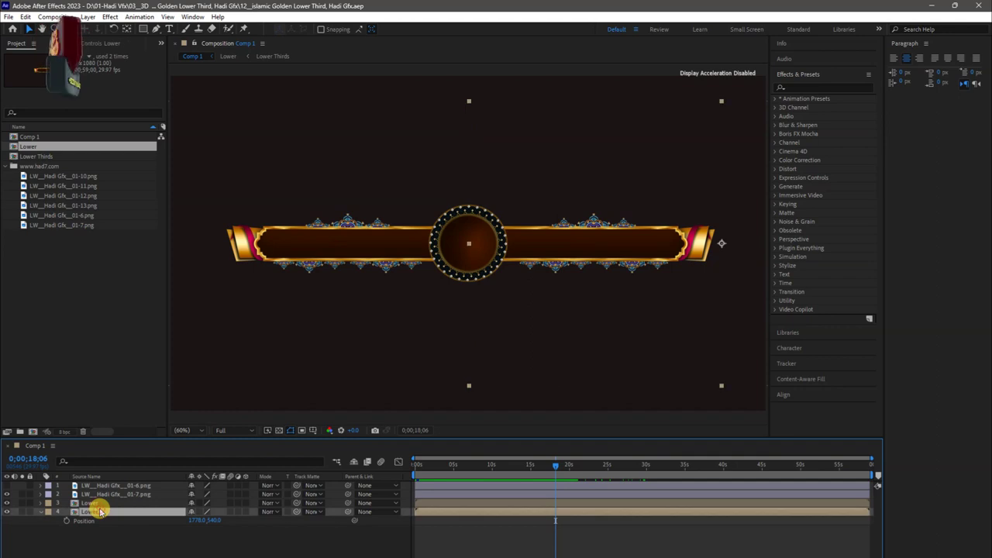
pyautogui.doubleClick(116, 512)
pyautogui.moveTo(434, 466)
pyautogui.mouseDown()
pyautogui.moveTo(417, 466)
pyautogui.moveTo(453, 474)
pyautogui.mouseUp()
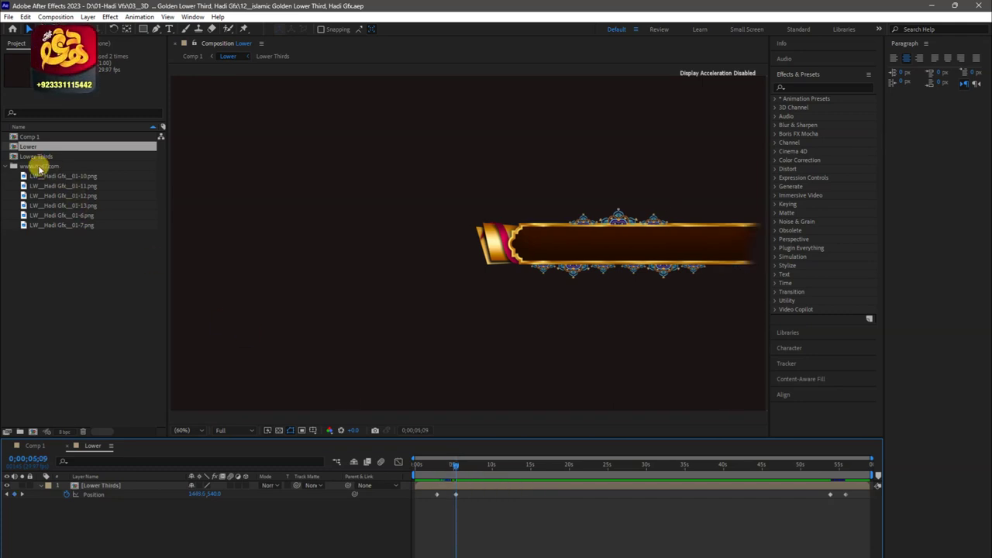
# Add the purple emblem 01-6.png above the bar and scale it to 46%
pyautogui.click(71, 187)
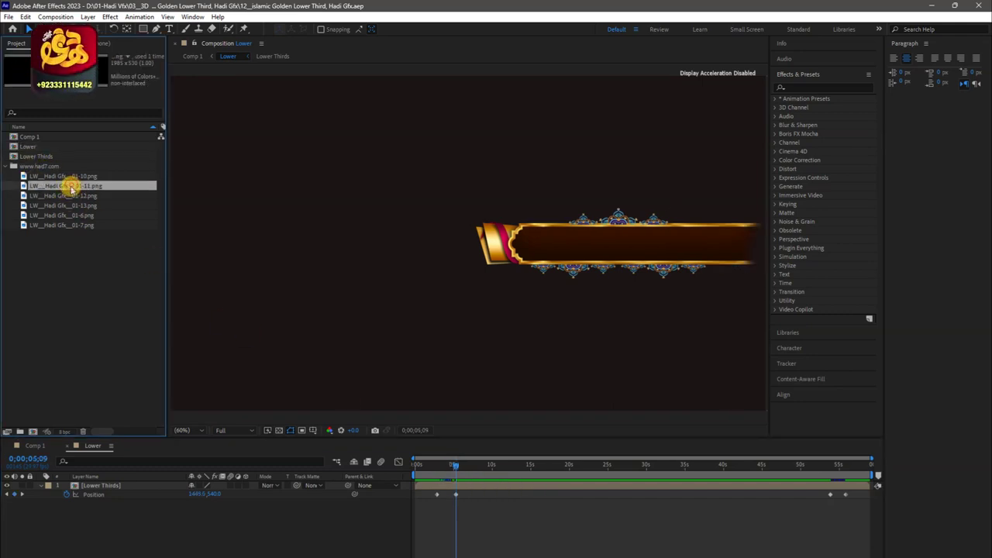
pyautogui.click(78, 215)
pyautogui.moveTo(204, 466)
pyautogui.mouseDown()
pyautogui.moveTo(200, 494)
pyautogui.moveTo(155, 483)
pyautogui.mouseUp()
pyautogui.press('s')
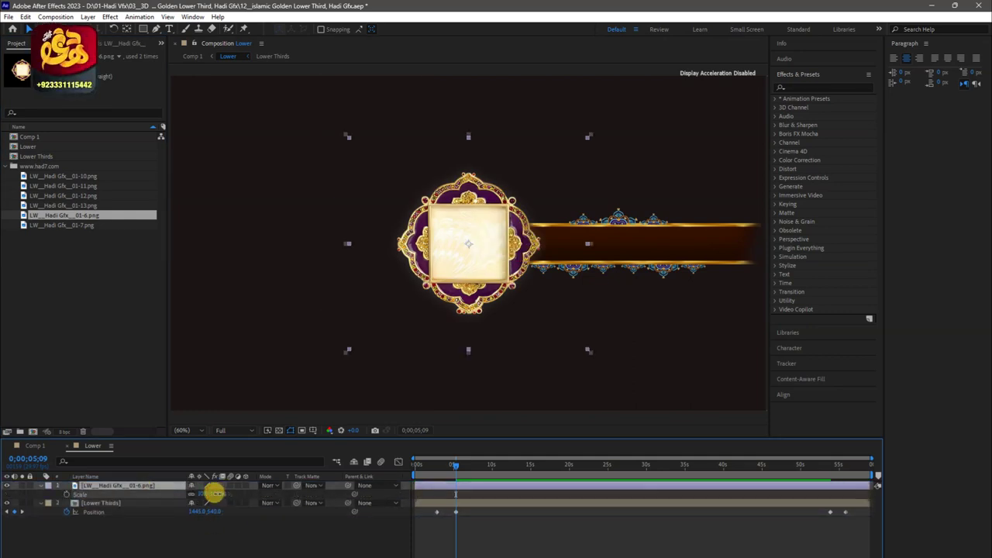
pyautogui.moveTo(218, 497); pyautogui.dragTo(197, 501)
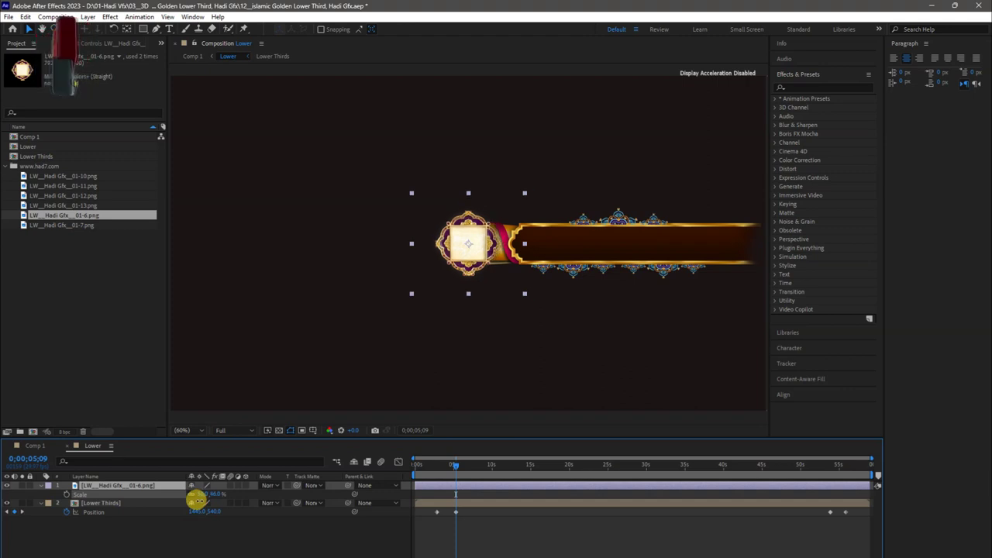
pyautogui.click(160, 538)
pyautogui.click(111, 485)
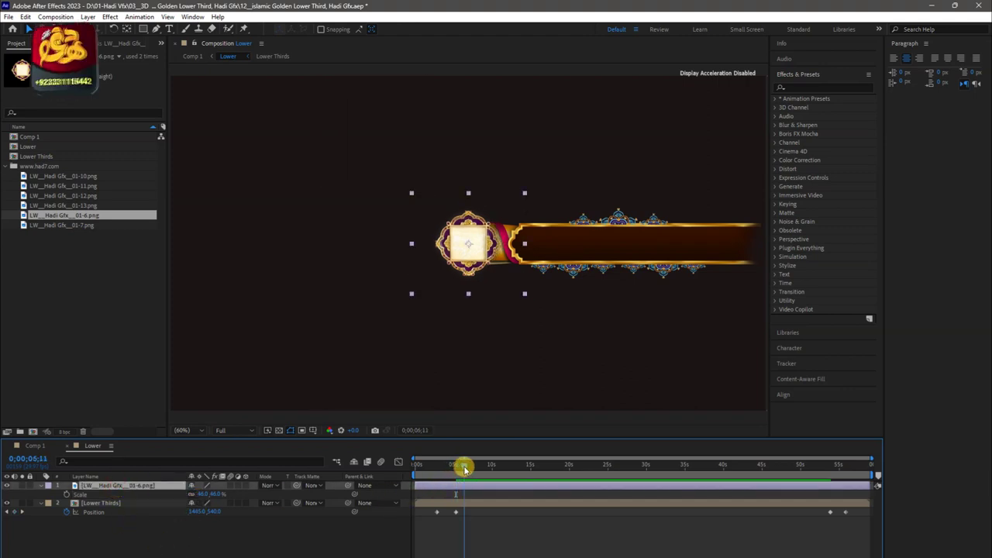
# Keyframe the emblem's Scale to grow from 0% up to 46%
pyautogui.moveTo(465, 469); pyautogui.dragTo(456, 469)
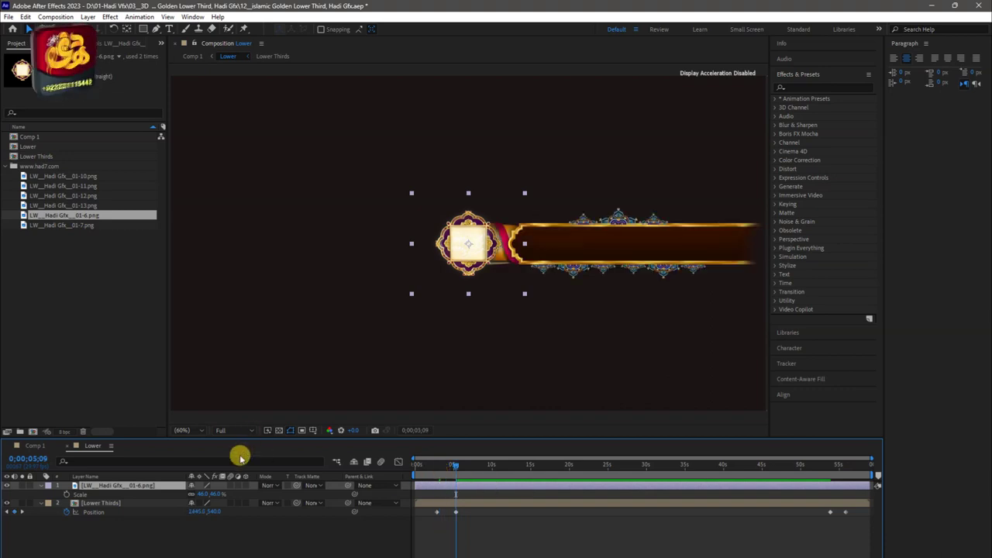
pyautogui.click(71, 494)
pyautogui.click(211, 493)
pyautogui.moveTo(457, 494); pyautogui.dragTo(476, 494)
pyautogui.click(219, 493)
pyautogui.write('0')
pyautogui.press('Return')
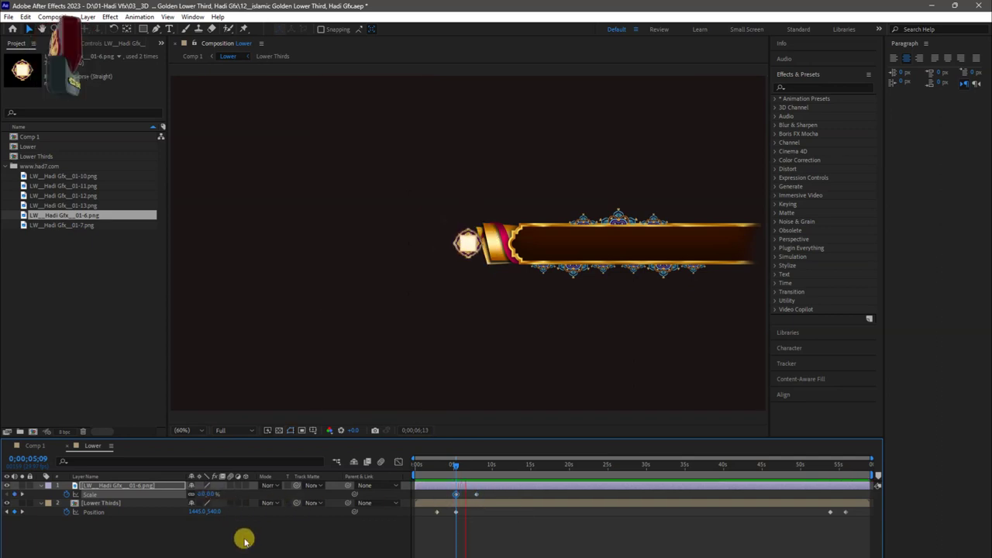
# Preview the animation and move the emblem's first Scale keyframe earlier
pyautogui.click(459, 494)
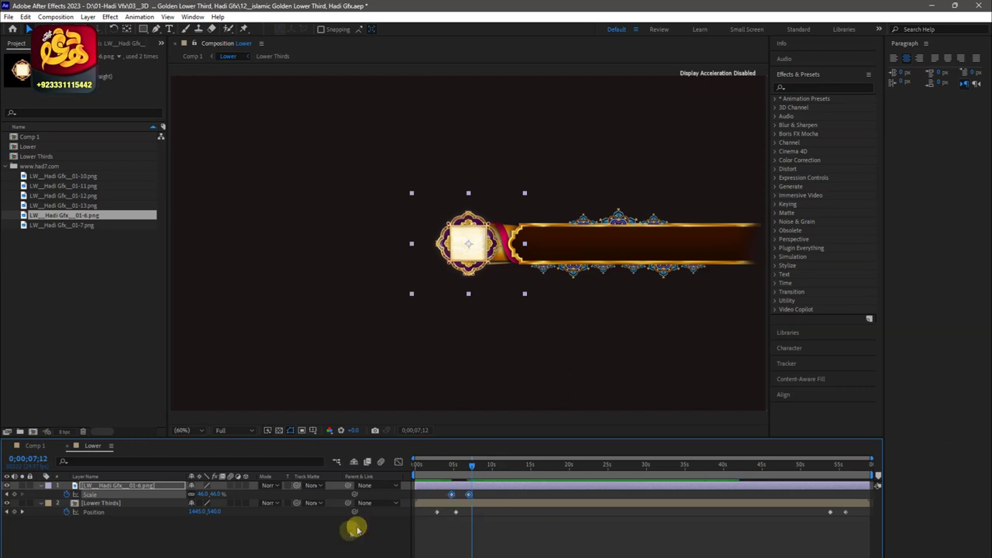
pyautogui.moveTo(443, 469); pyautogui.dragTo(436, 475)
pyautogui.press('space')
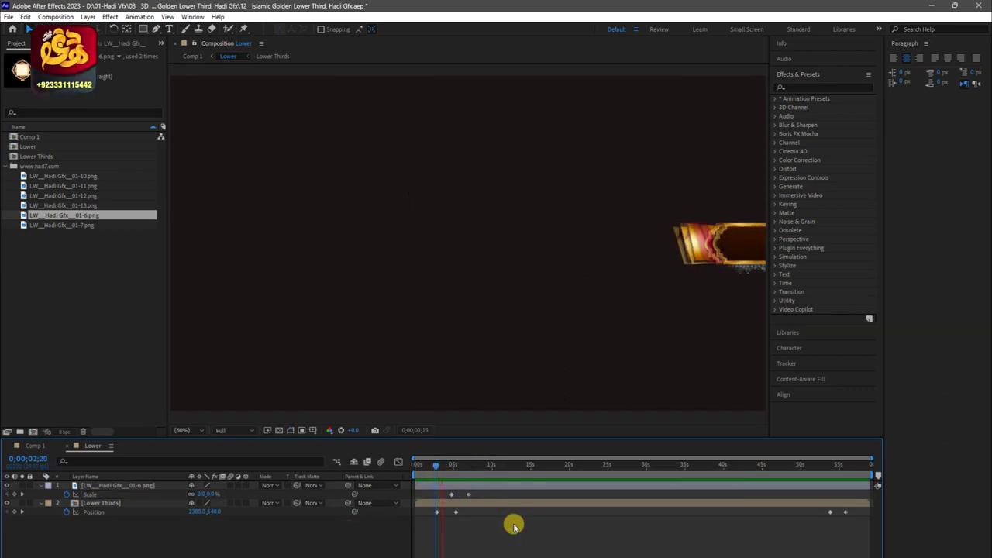
pyautogui.click(464, 496)
pyautogui.moveTo(464, 496)
pyautogui.mouseDown()
pyautogui.moveTo(450, 498)
pyautogui.moveTo(434, 466)
pyautogui.mouseUp()
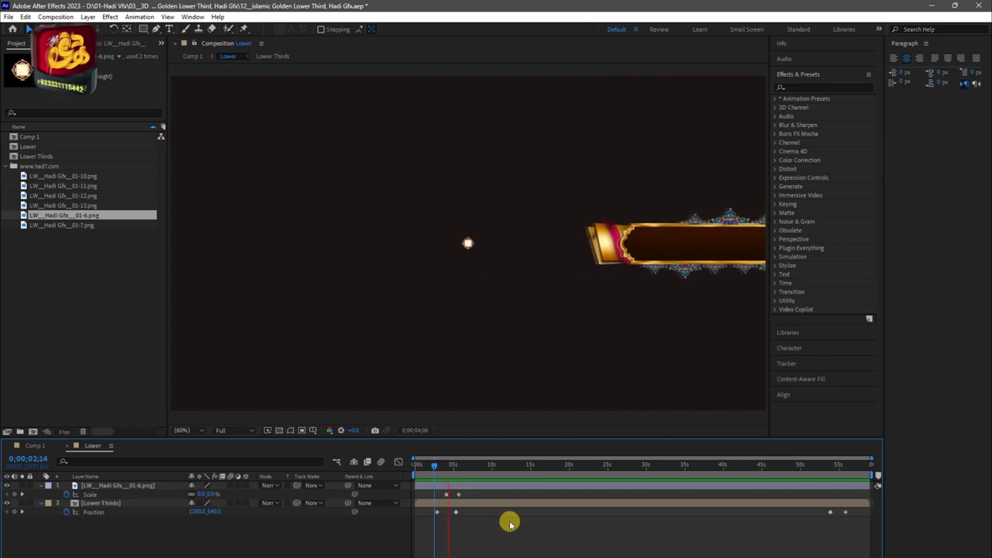
# Scrub and play back to check the emblem's entrance against the bar sliding in
pyautogui.moveTo(453, 468); pyautogui.dragTo(450, 475)
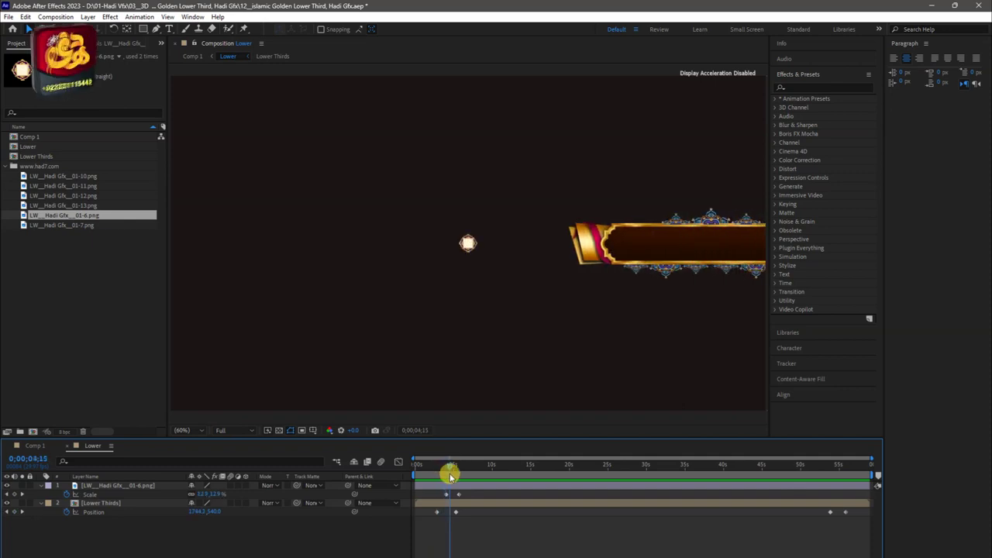
pyautogui.moveTo(449, 475); pyautogui.dragTo(459, 479)
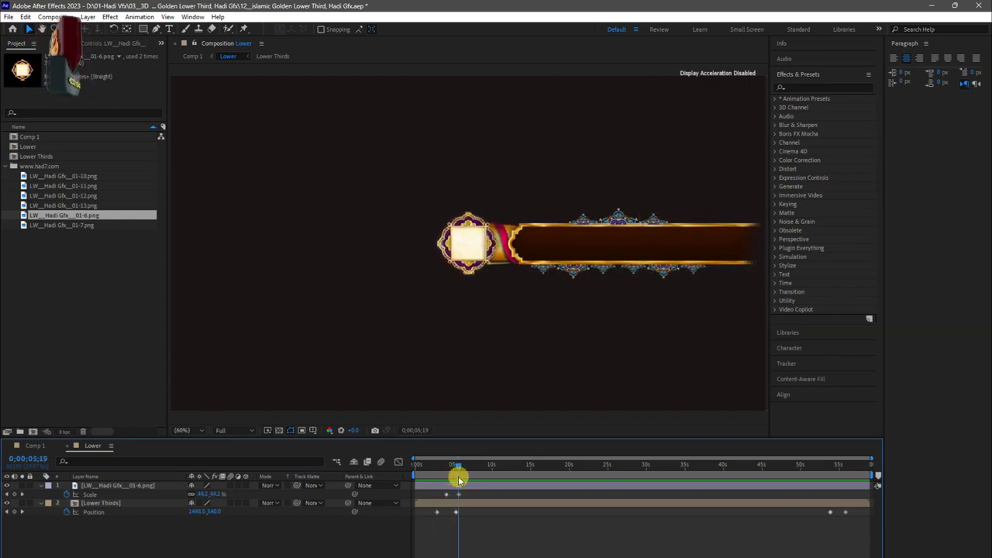
pyautogui.moveTo(459, 479); pyautogui.dragTo(463, 486)
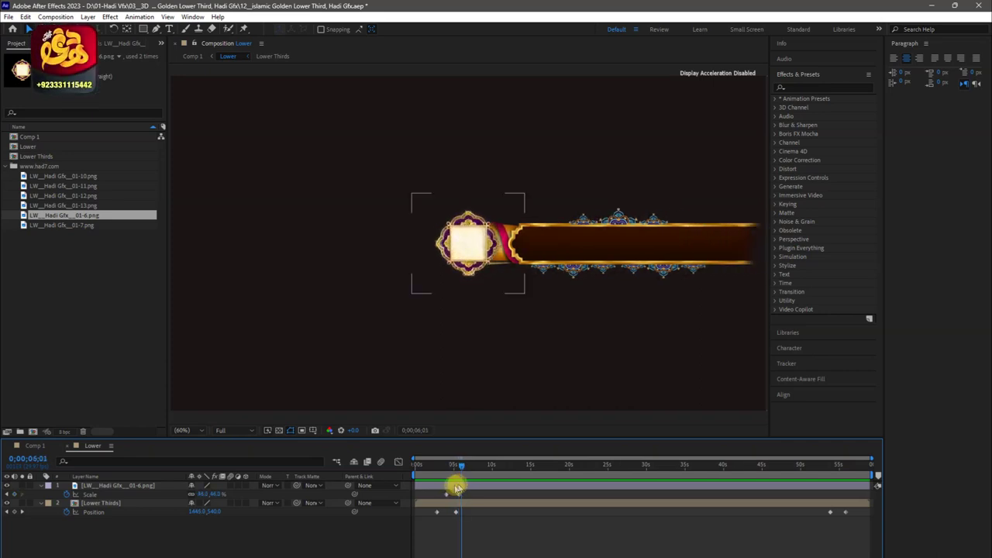
pyautogui.click(456, 495)
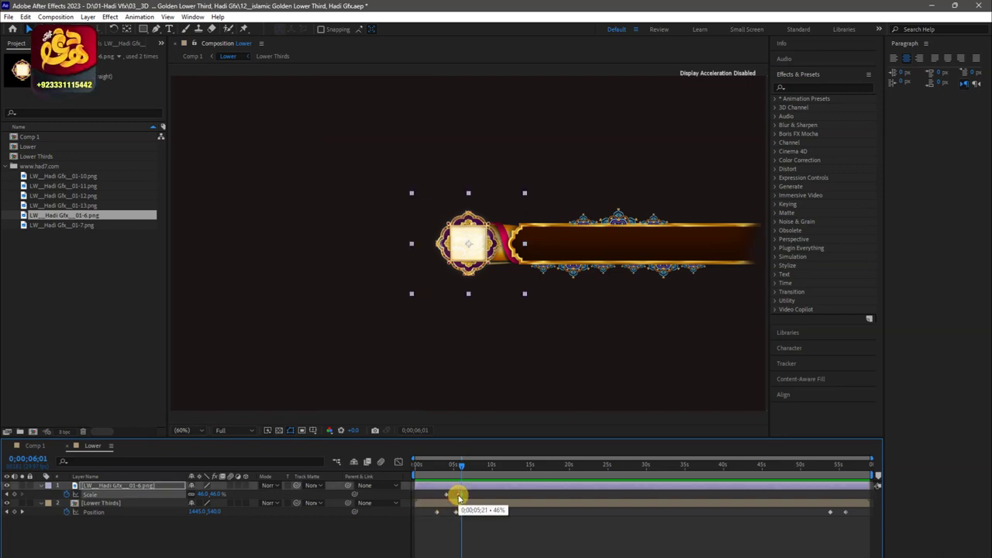
pyautogui.moveTo(451, 466); pyautogui.dragTo(438, 466)
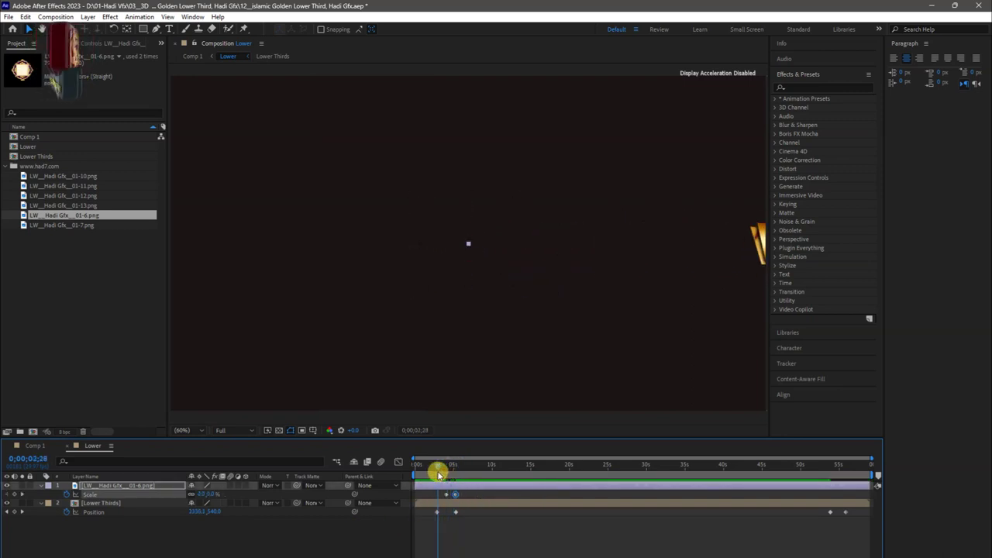
pyautogui.press('space')
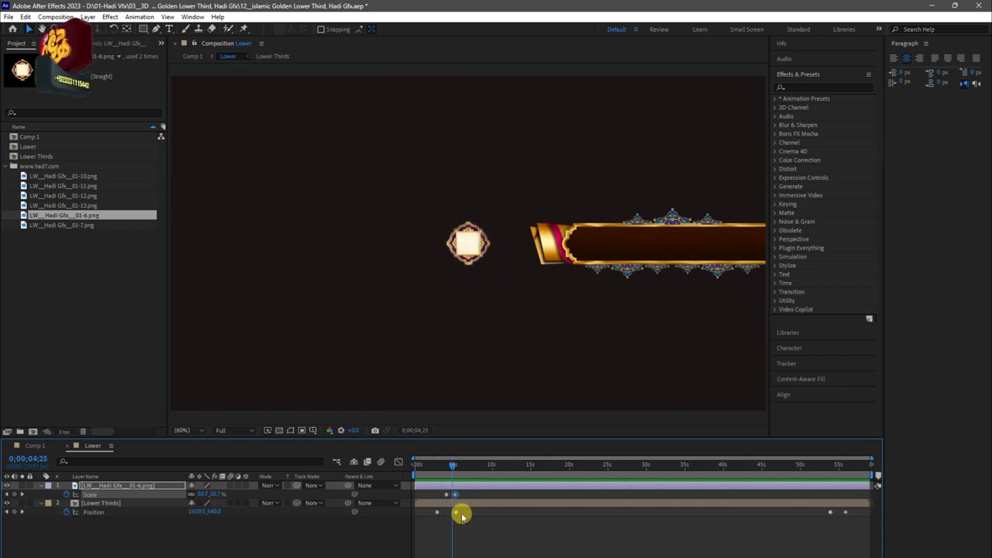
# Zoom to the first 18 seconds and align the emblem's Scale keyframes with the bar's arrival
pyautogui.scroll(4, 496, 527)
pyautogui.moveTo(558, 494)
pyautogui.mouseDown()
pyautogui.moveTo(537, 496)
pyautogui.moveTo(504, 467)
pyautogui.moveTo(486, 467)
pyautogui.mouseUp()
pyautogui.press('space')
pyautogui.moveTo(513, 496); pyautogui.dragTo(537, 496)
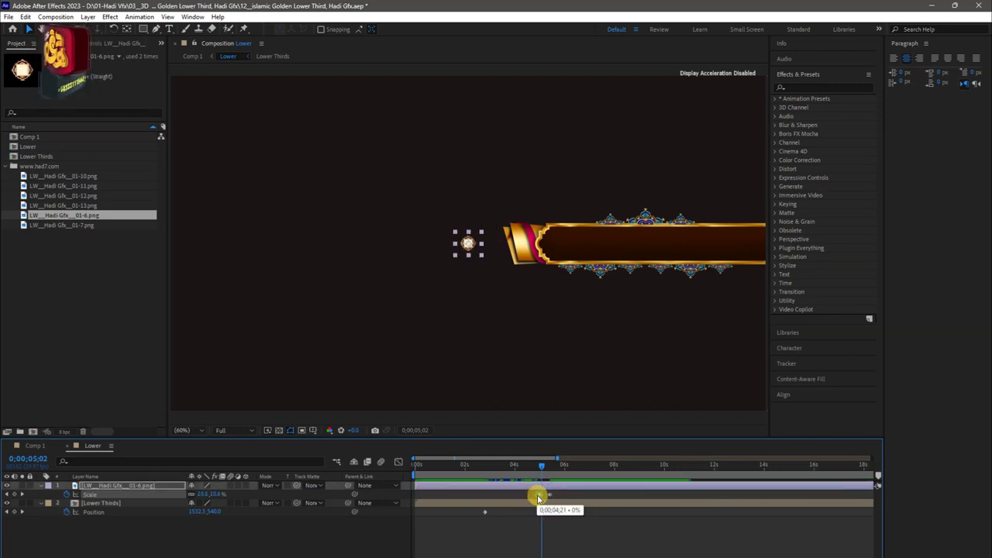
pyautogui.click(524, 465)
pyautogui.moveTo(555, 514); pyautogui.dragTo(547, 512)
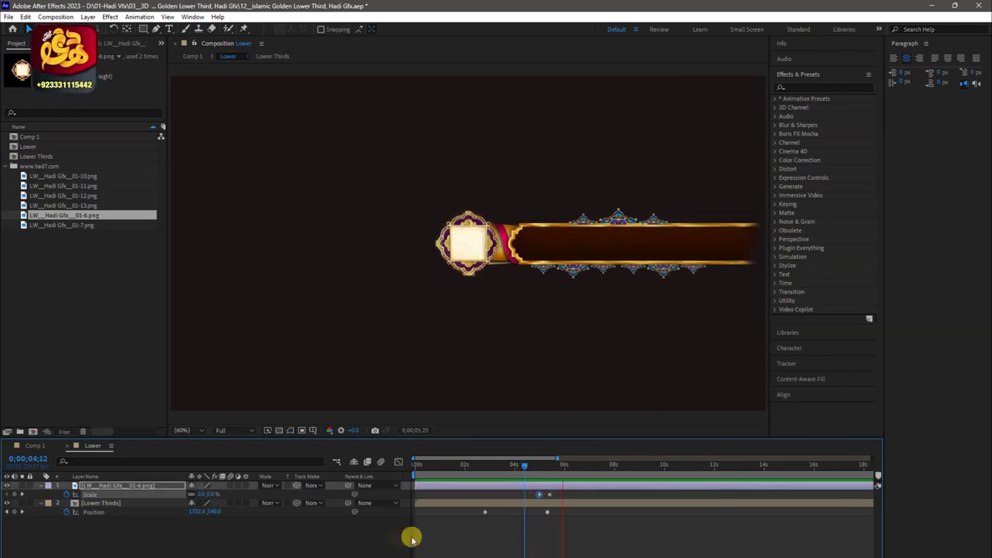
pyautogui.hscroll(2, 525, 500)
pyautogui.hscroll(10, 791, 529)
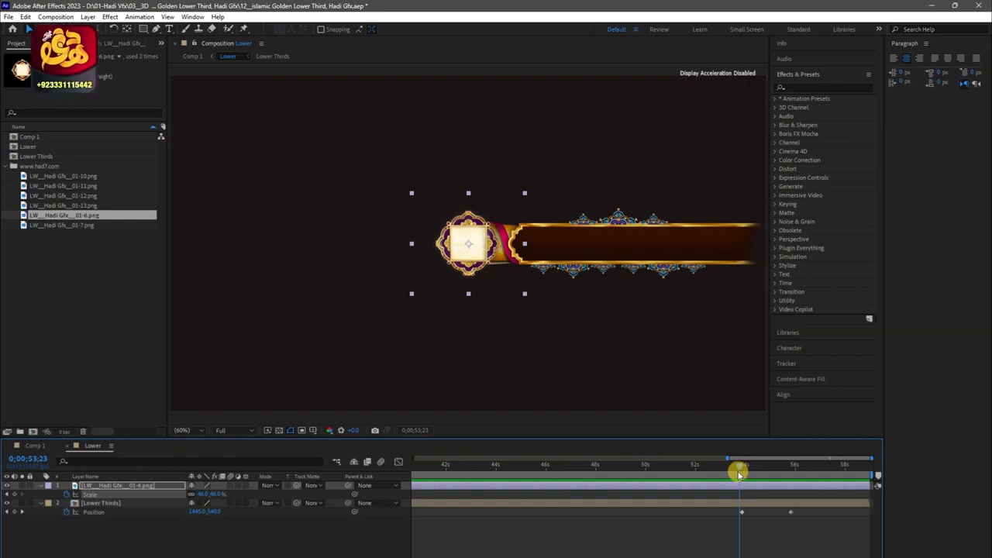
# Set the emblem's Scale to 0% at 0;00;54;02
pyautogui.moveTo(739, 474); pyautogui.dragTo(746, 470)
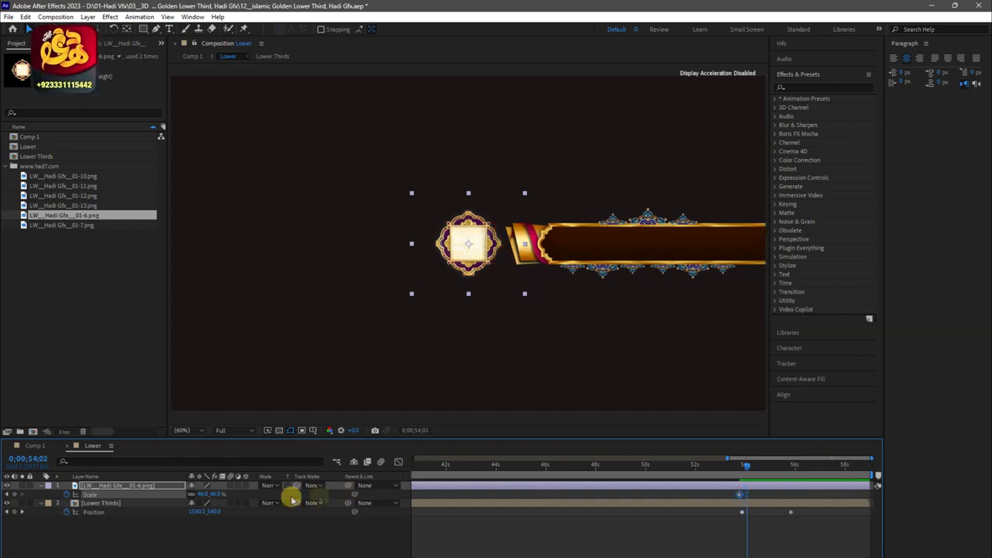
pyautogui.moveTo(221, 494); pyautogui.dragTo(223, 505)
pyautogui.write('0')
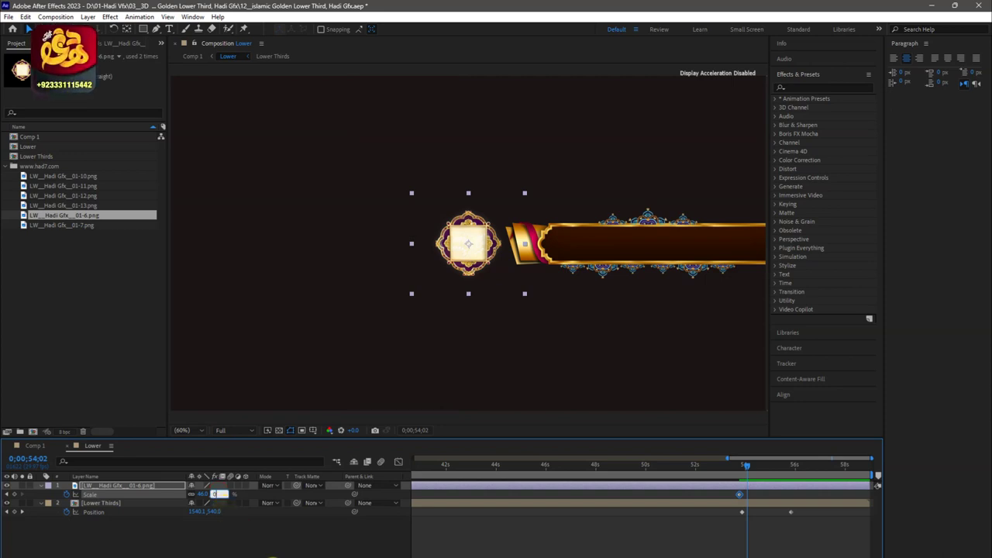
pyautogui.press('Return')
# Keyframe the emblem's Rotation to two full turns (2x+0.0°) at 54;02, then return to Comp 1
pyautogui.press(';')
pyautogui.click(436, 469)
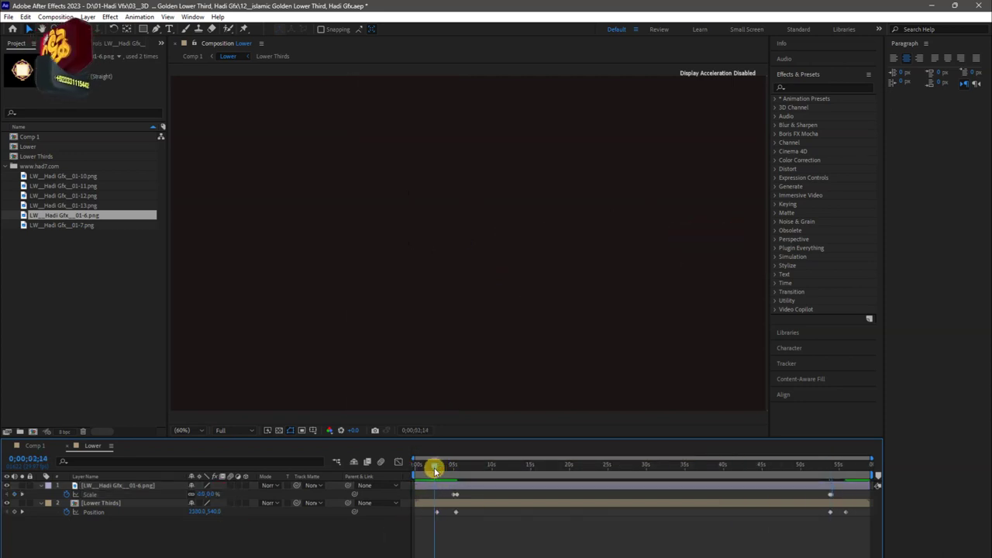
pyautogui.click(41, 486)
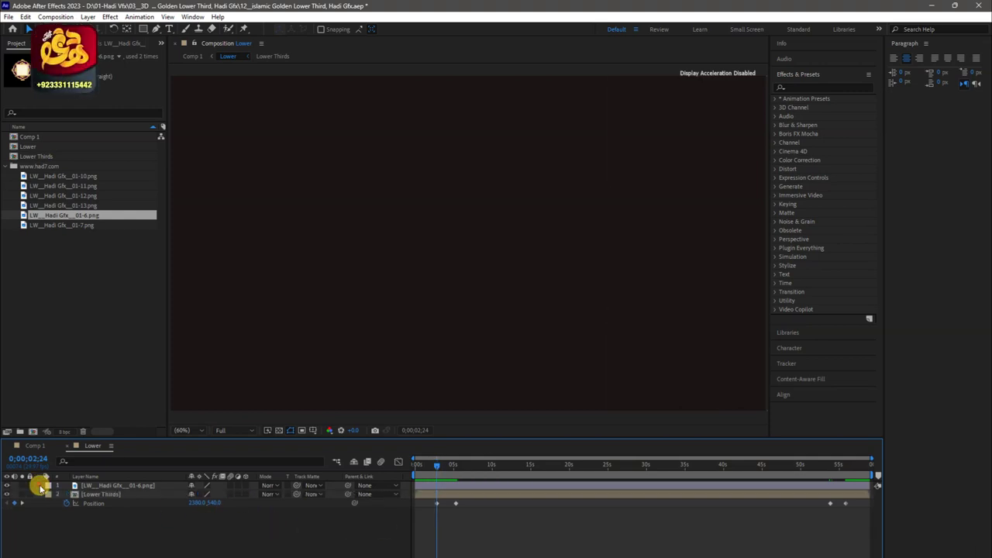
pyautogui.click(41, 486)
pyautogui.click(66, 530)
pyautogui.moveTo(792, 479); pyautogui.dragTo(830, 465)
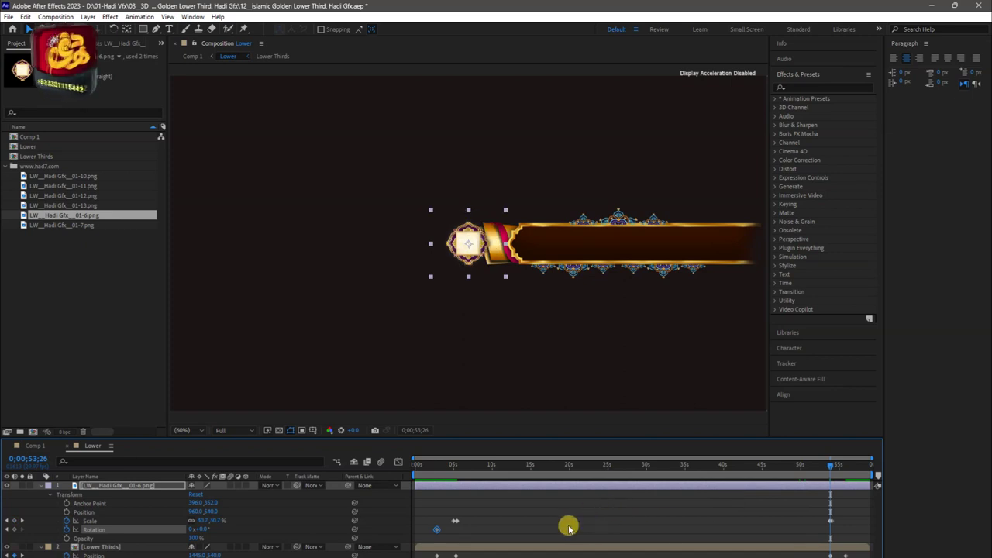
pyautogui.press('pagedown')
pyautogui.press('pagedown')
pyautogui.press('pagedown')
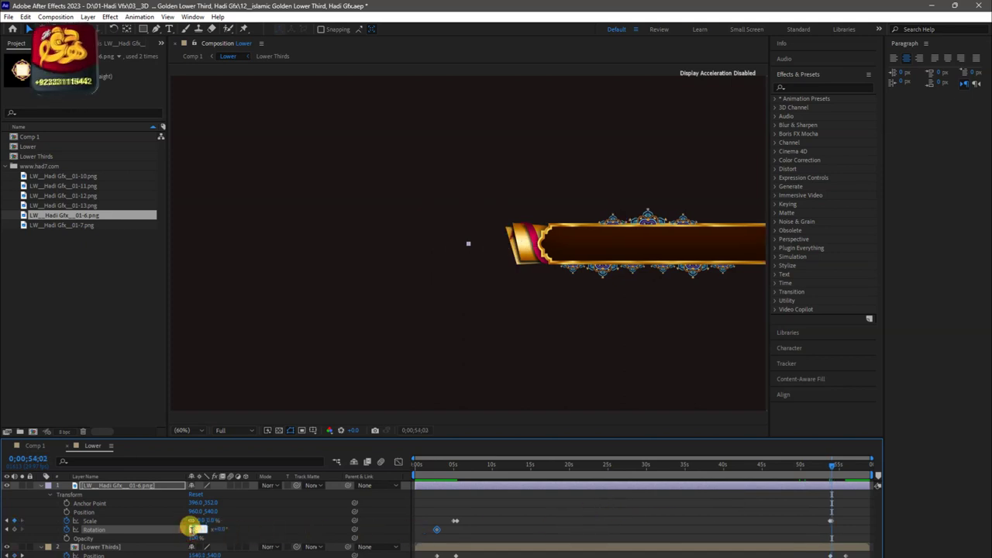
pyautogui.press('Return')
pyautogui.click(76, 447)
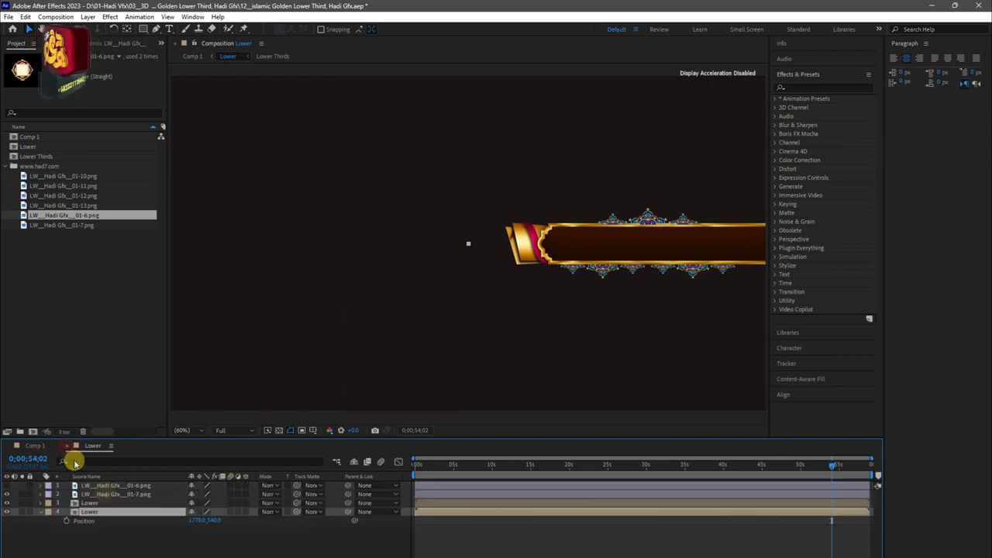
# Close the Lower composition and delete the extra LW_Hadi Gfx emblem layer from Comp 1
pyautogui.click(418, 464)
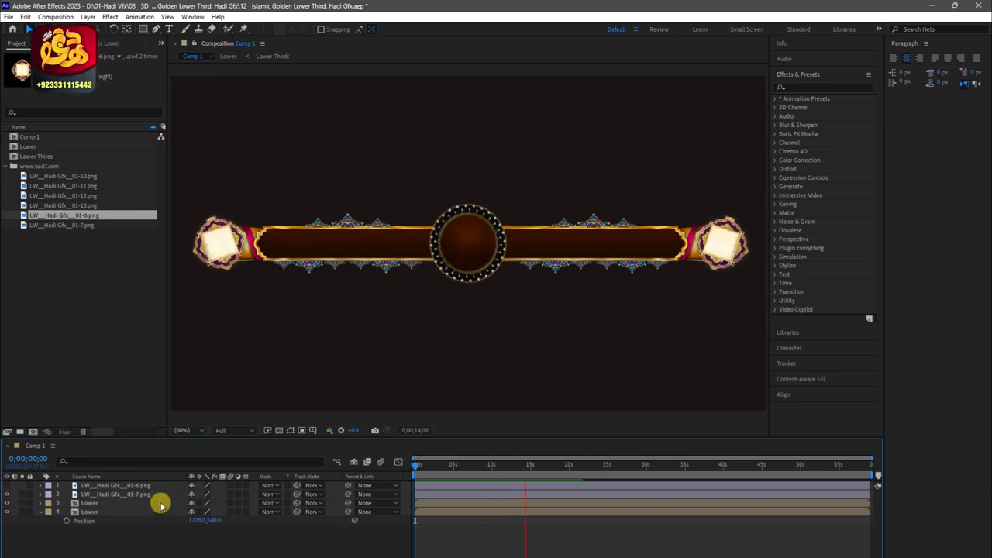
pyautogui.click(137, 487)
pyautogui.press('Delete')
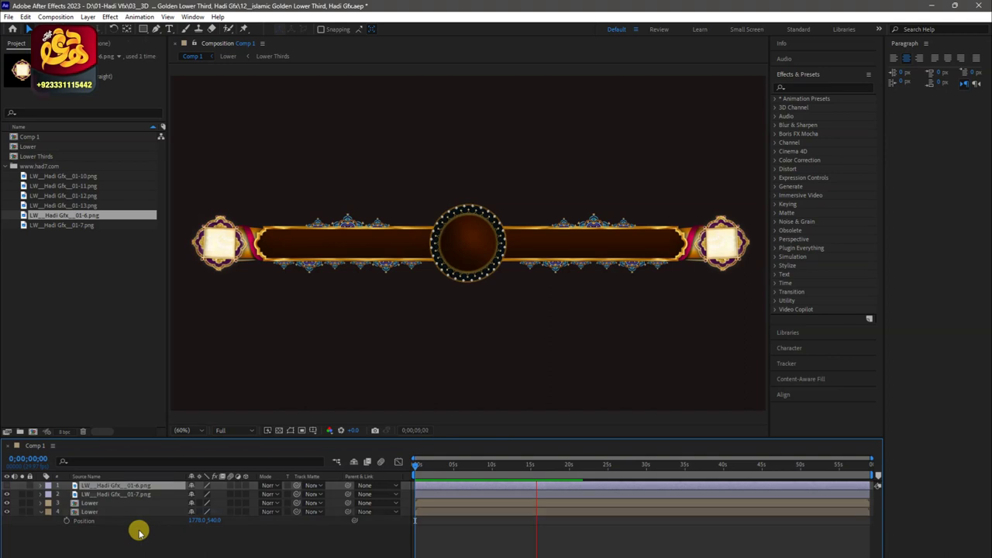
pyautogui.click(42, 505)
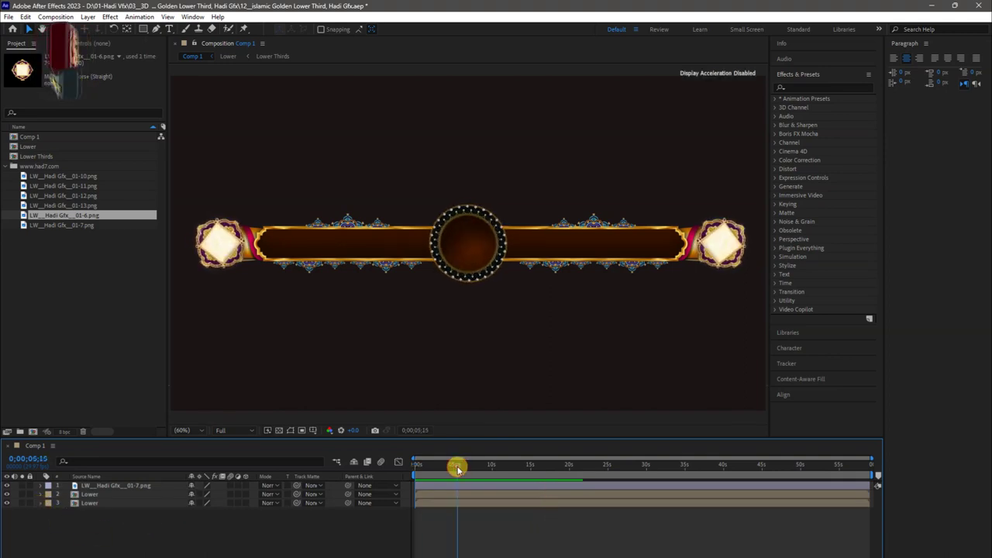
# Pre-compose the remaining three layers into a precomp named Finall Hadi Gfx
pyautogui.moveTo(487, 471); pyautogui.dragTo(447, 469)
pyautogui.moveTo(166, 534); pyautogui.dragTo(131, 485)
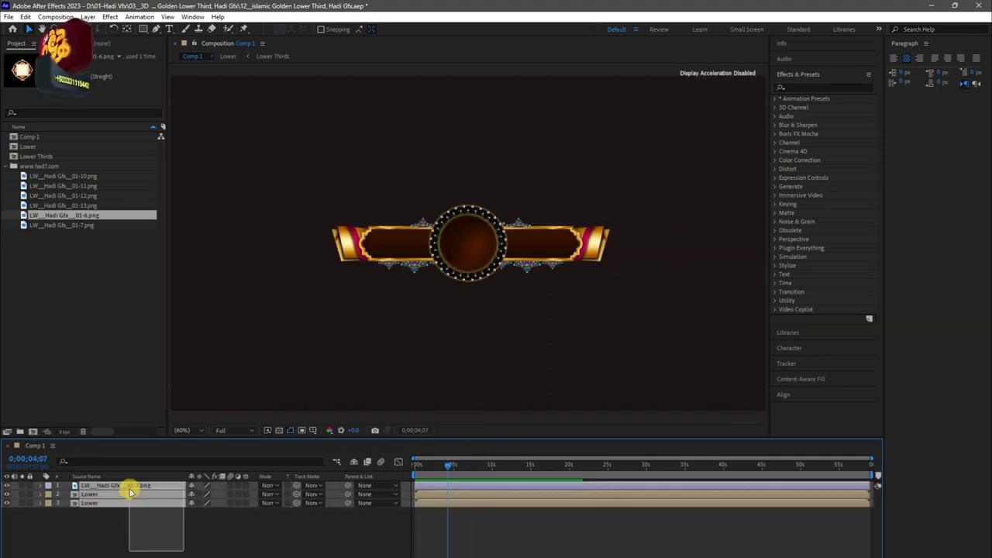
pyautogui.rightClick(154, 483)
pyautogui.click(174, 419)
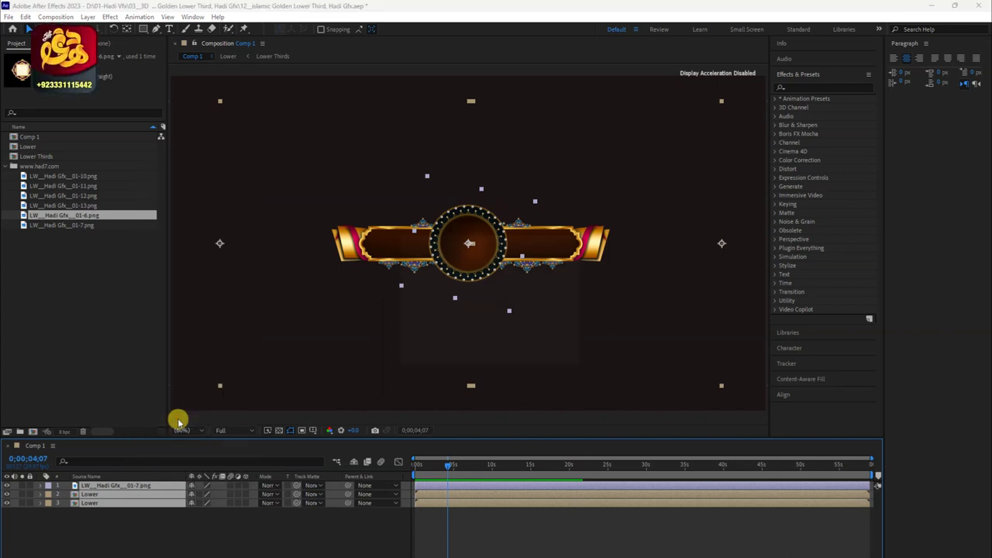
pyautogui.write('Finall Hadi Gfx')
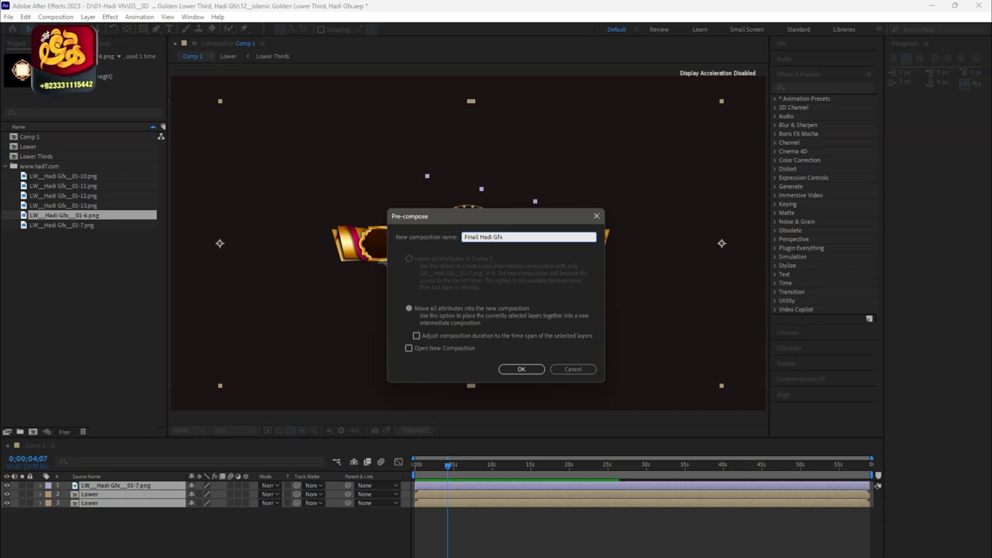
pyautogui.press('Return')
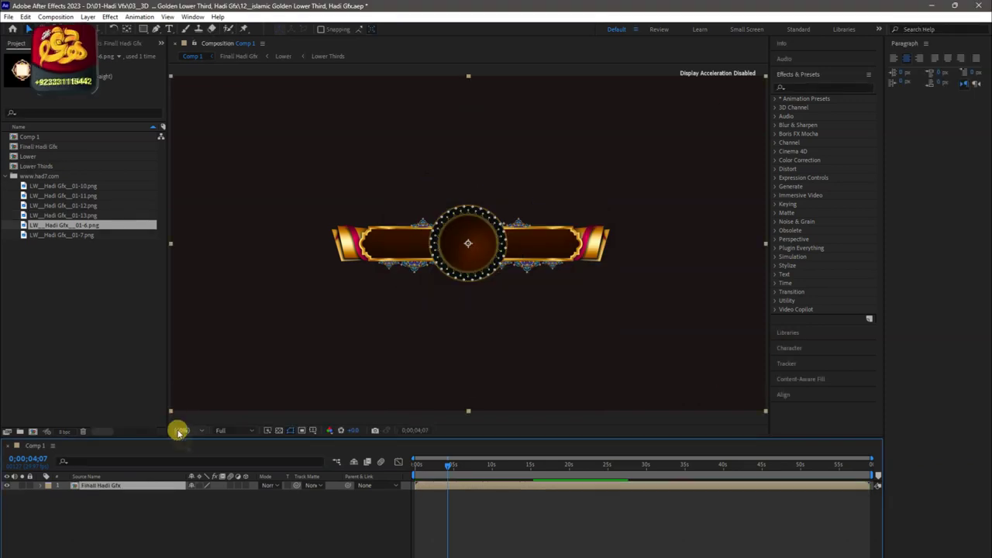
# Scrub the Comp 1 timeline to preview the lower third opening up
pyautogui.moveTo(416, 465)
pyautogui.mouseDown()
pyautogui.moveTo(617, 453)
pyautogui.moveTo(485, 485)
pyautogui.mouseUp()
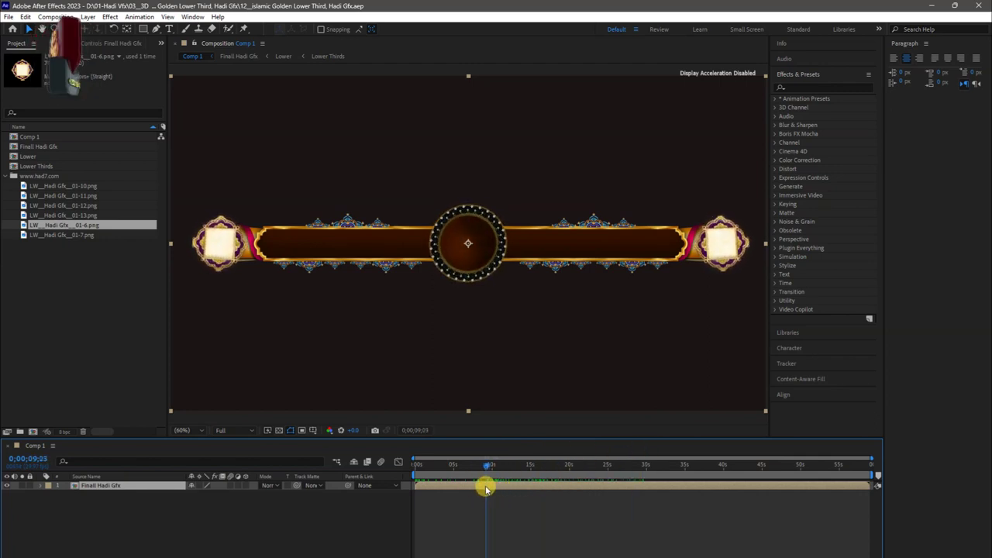
pyautogui.click(333, 504)
pyautogui.moveTo(434, 465); pyautogui.dragTo(470, 465)
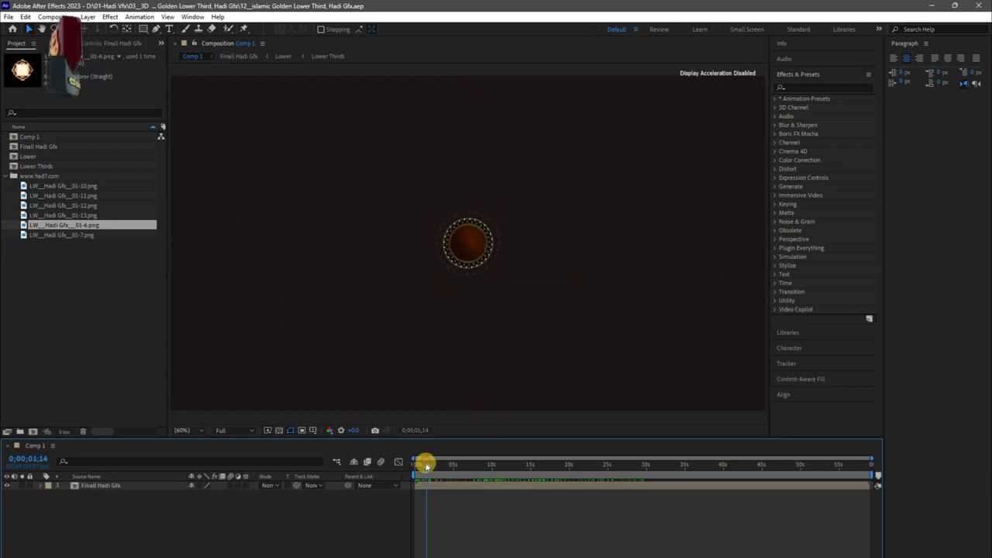
# Open the Finall Hadi Gfx precomp, then the Lower precomp, and check the emblem's spin
pyautogui.click(148, 487)
pyautogui.doubleClick(153, 489)
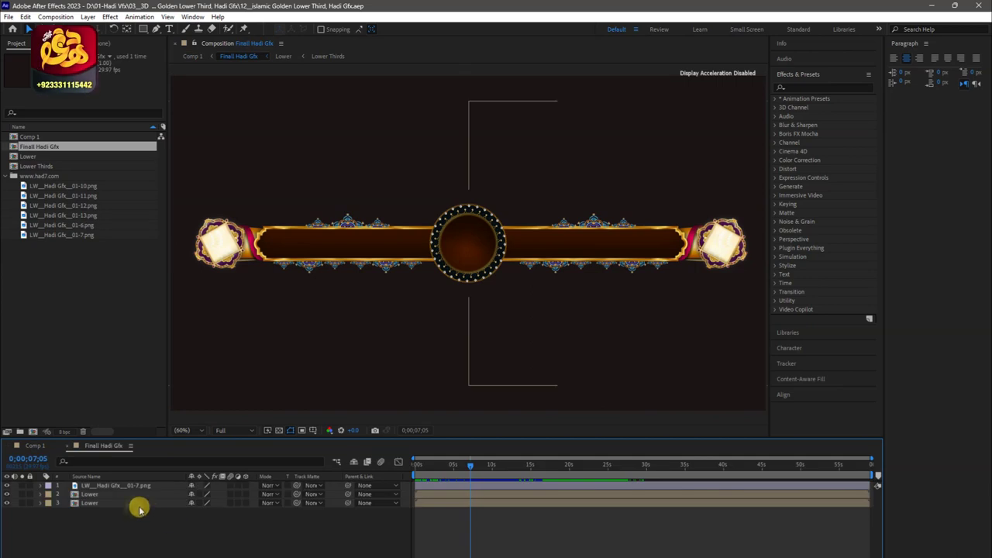
pyautogui.keyDown('shift'); pyautogui.click(91, 502); pyautogui.keyUp('shift')
pyautogui.doubleClick(96, 502)
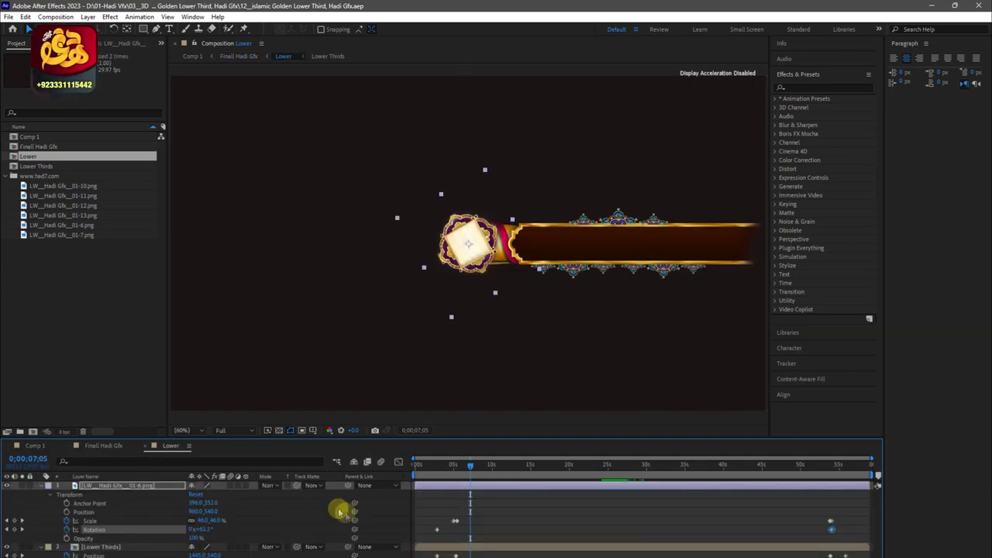
pyautogui.moveTo(465, 473); pyautogui.dragTo(464, 473)
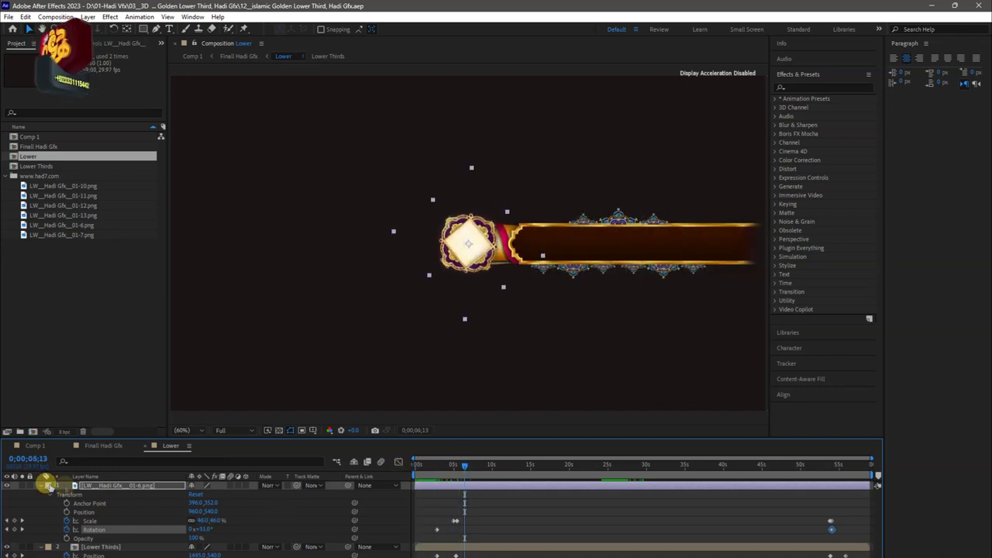
pyautogui.click(46, 485)
pyautogui.click(177, 514)
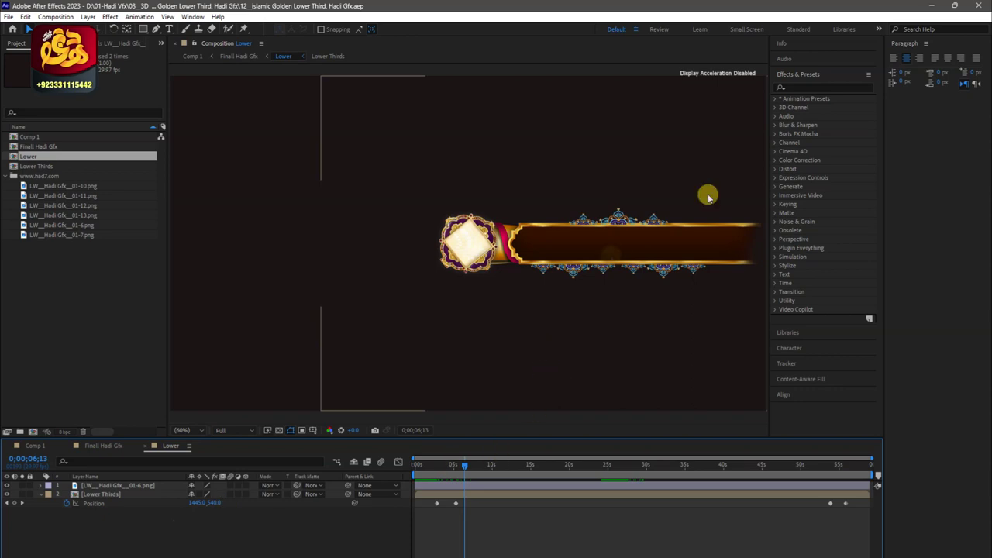
# Search Effects & Presets for 'cc li' and apply CC Light Sweep to the Lower Thirds layer
pyautogui.click(815, 88)
pyautogui.write('cc l')
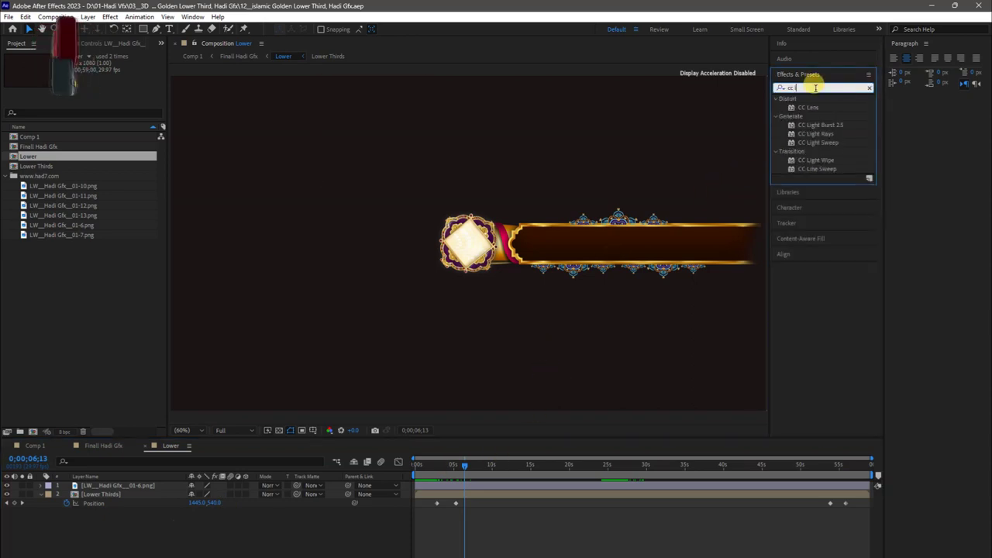
pyautogui.write('i')
pyautogui.moveTo(817, 125); pyautogui.dragTo(683, 335)
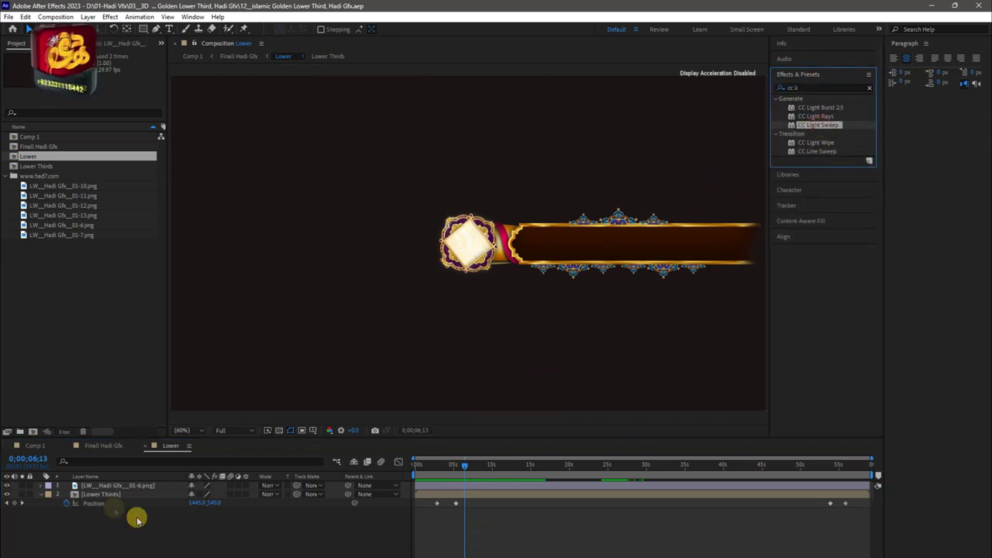
pyautogui.doubleClick(815, 124)
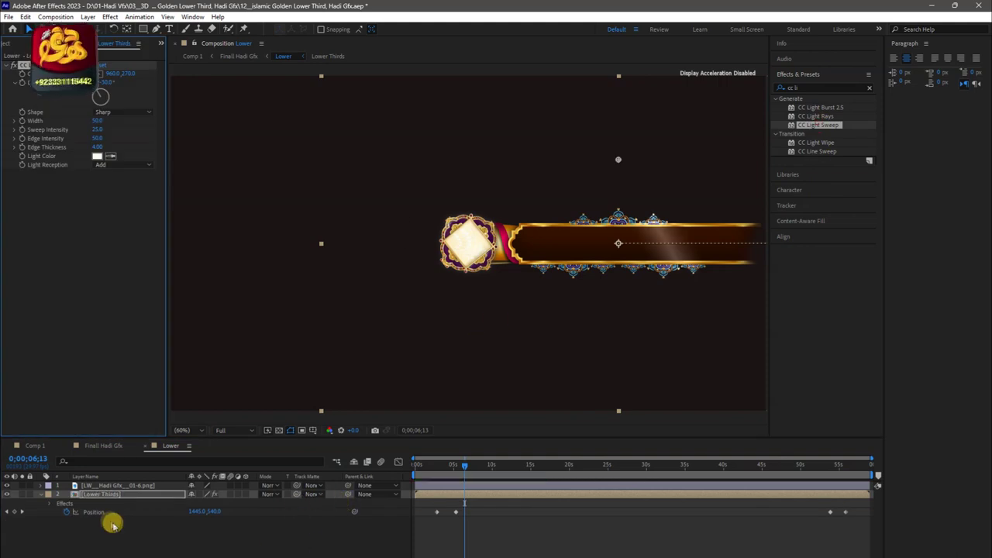
# Set the sweep Shape to Smooth and Light Color to red, and centre it on the bar's right side
pyautogui.click(120, 115)
pyautogui.click(122, 130)
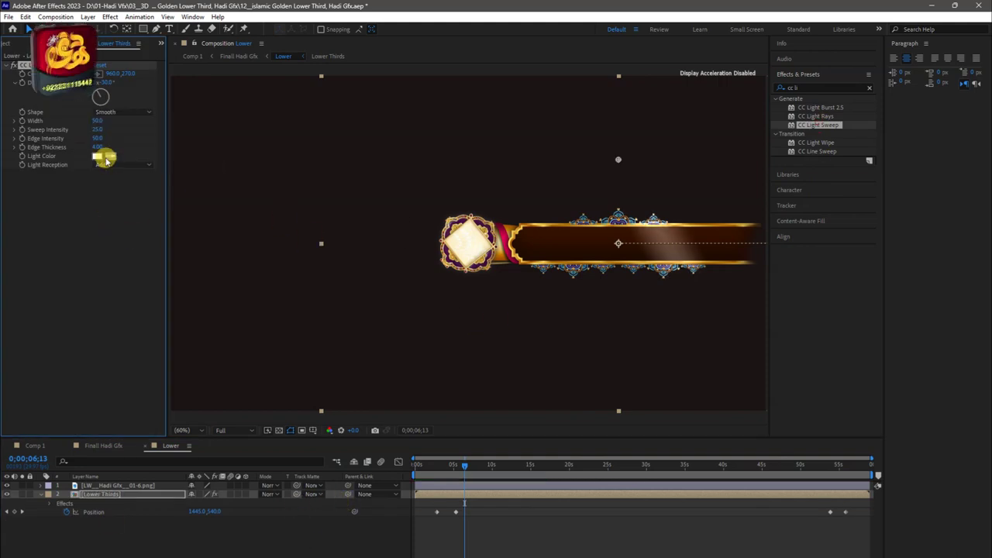
pyautogui.click(97, 156)
pyautogui.moveTo(323, 358); pyautogui.dragTo(314, 323)
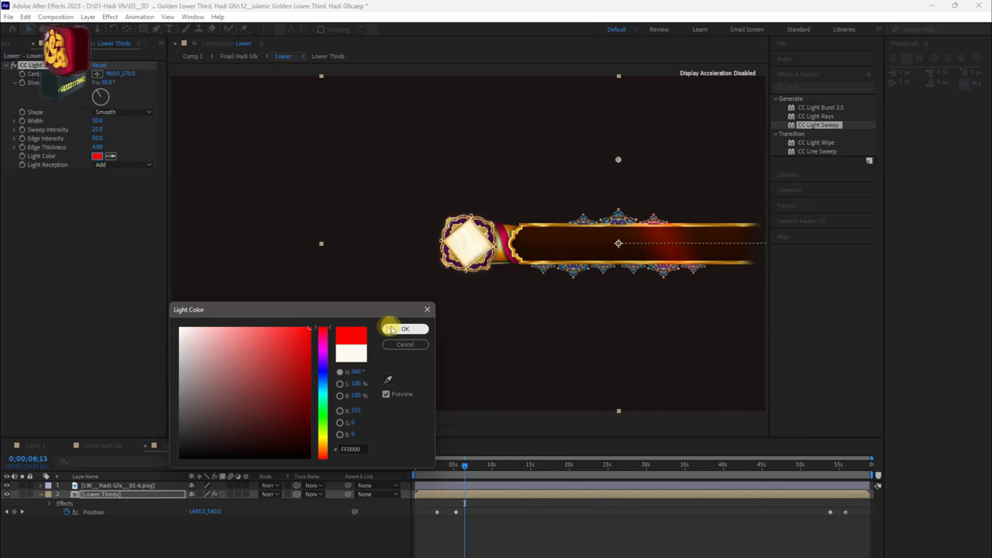
pyautogui.click(391, 329)
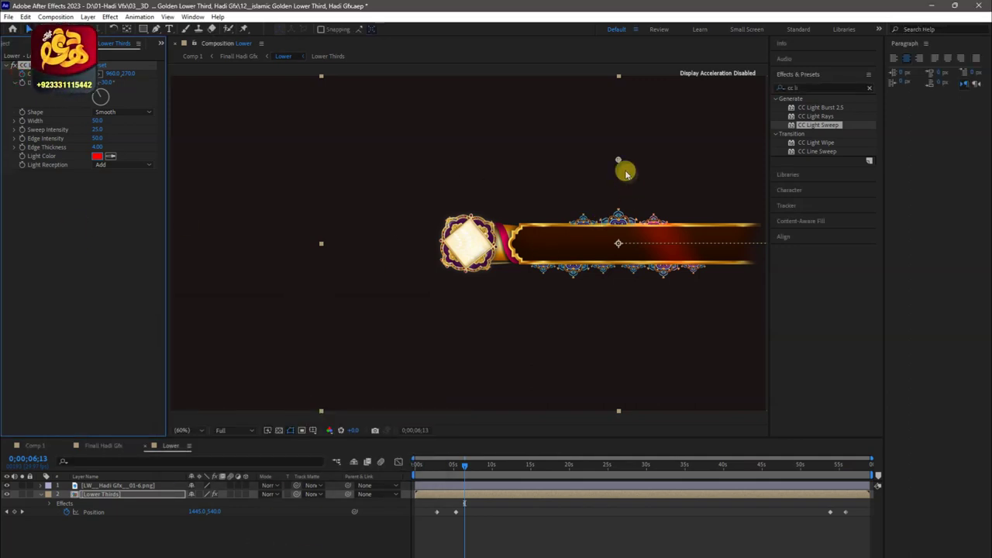
pyautogui.click(617, 160)
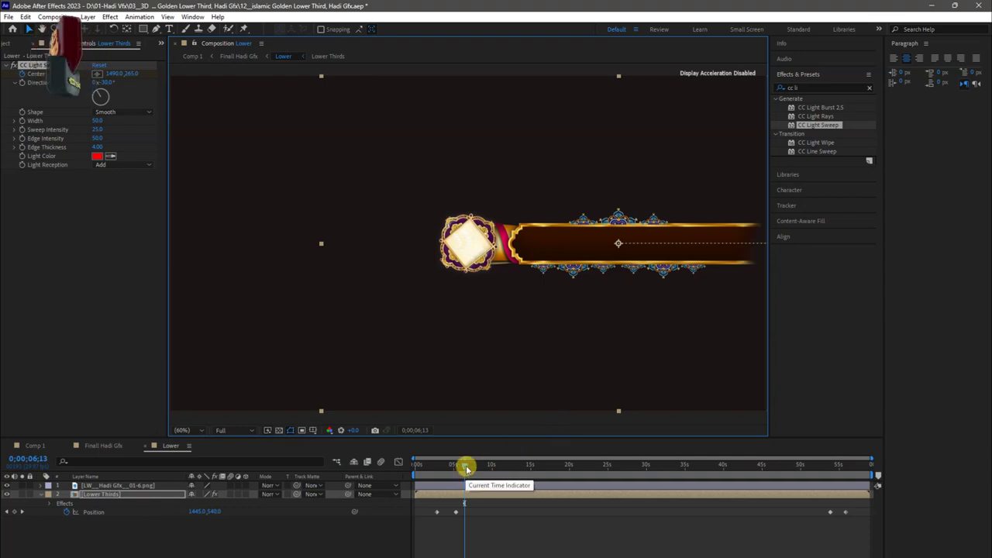
# At about 12 seconds, move the light sweep centre to the bar's left end
pyautogui.moveTo(463, 476); pyautogui.dragTo(515, 466)
pyautogui.hscroll(1, 574, 299)
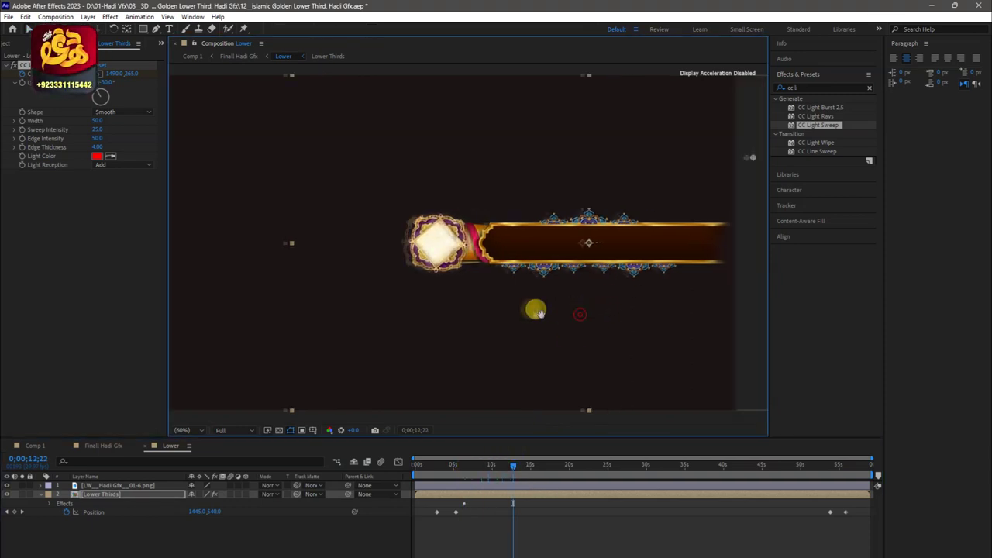
pyautogui.hscroll(2, 532, 305)
pyautogui.moveTo(709, 158); pyautogui.dragTo(310, 149)
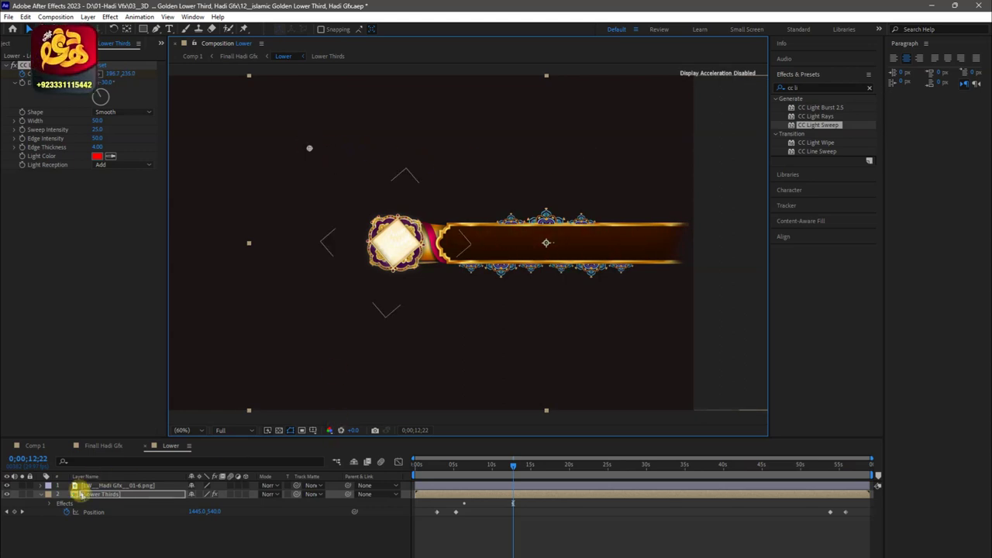
# Reveal the Lower Thirds keyframes and shift a sweep Center keyframe later in time
pyautogui.click(103, 494)
pyautogui.press('u')
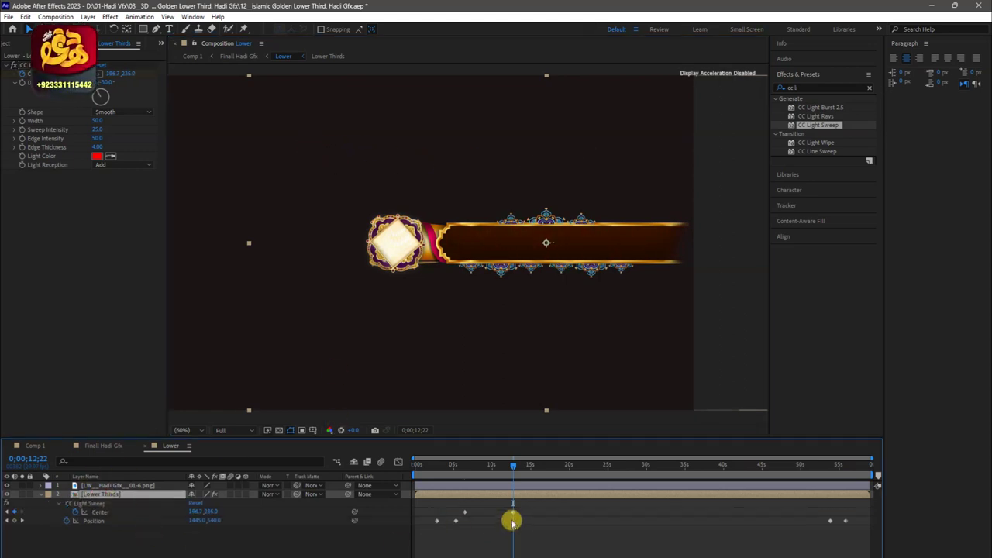
pyautogui.click(496, 516)
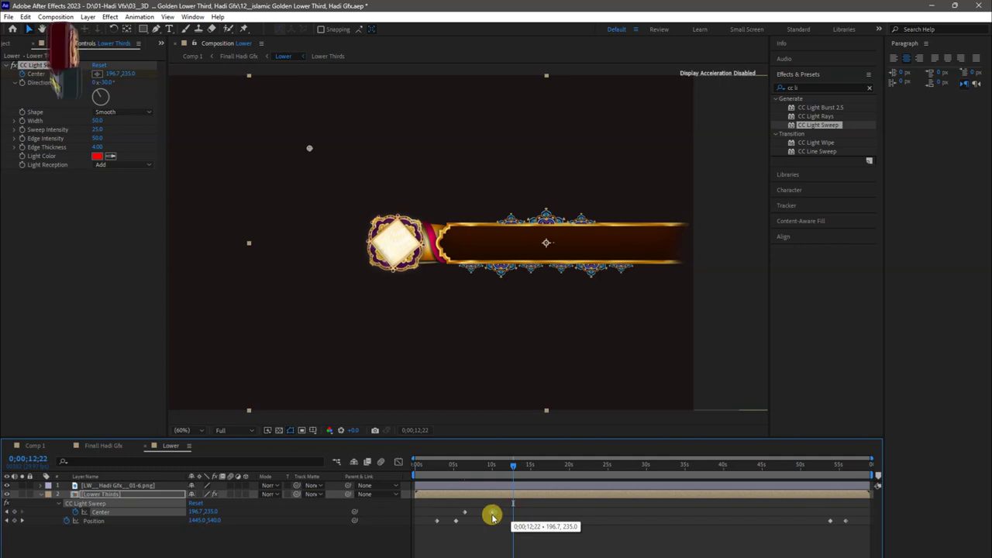
pyautogui.click(461, 512)
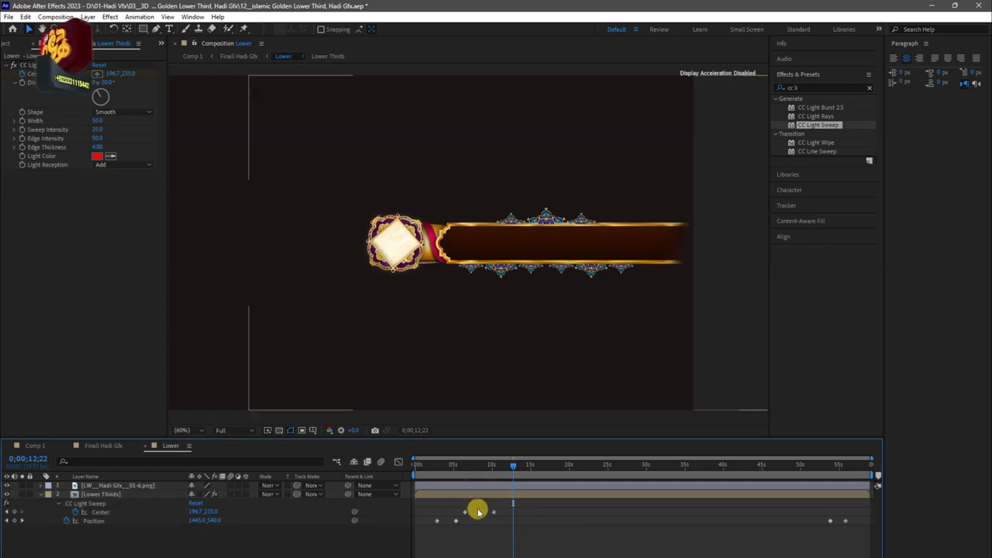
pyautogui.moveTo(489, 511); pyautogui.dragTo(494, 512)
# Paste sweep Center keyframes at about 22, 27, 42 and 46 seconds
pyautogui.click(571, 466)
pyautogui.click(586, 469)
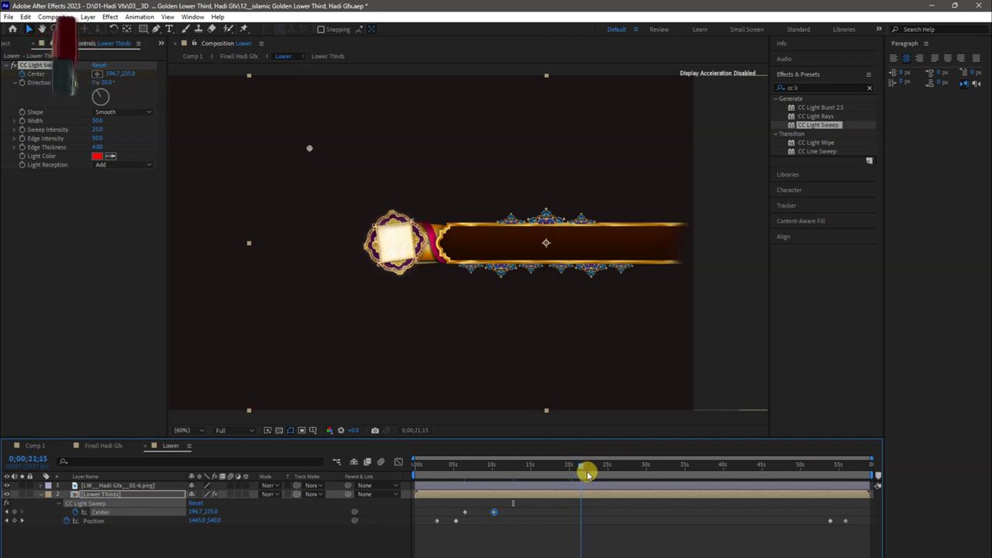
pyautogui.hotkey('ctrl', 'v')
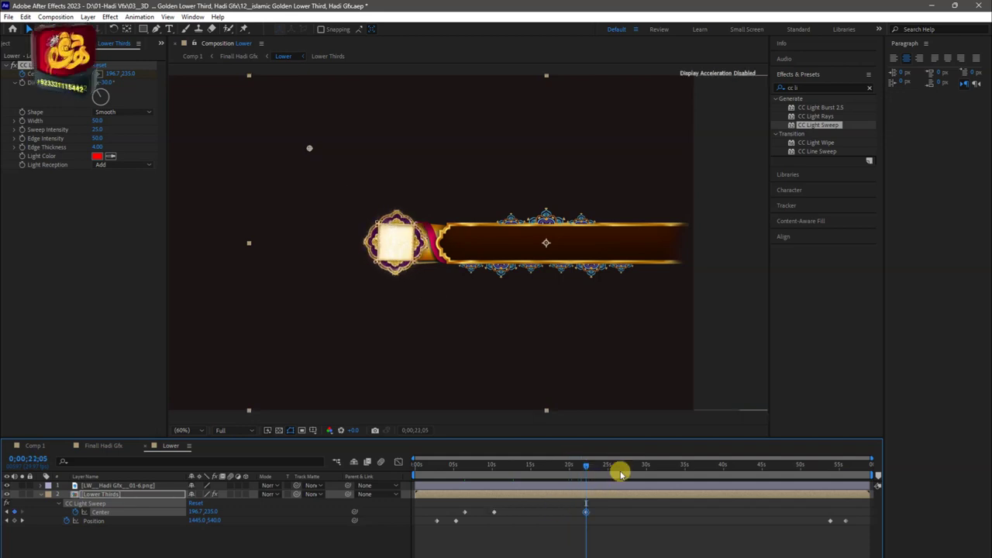
pyautogui.click(621, 469)
pyautogui.hotkey('ctrl', 'v')
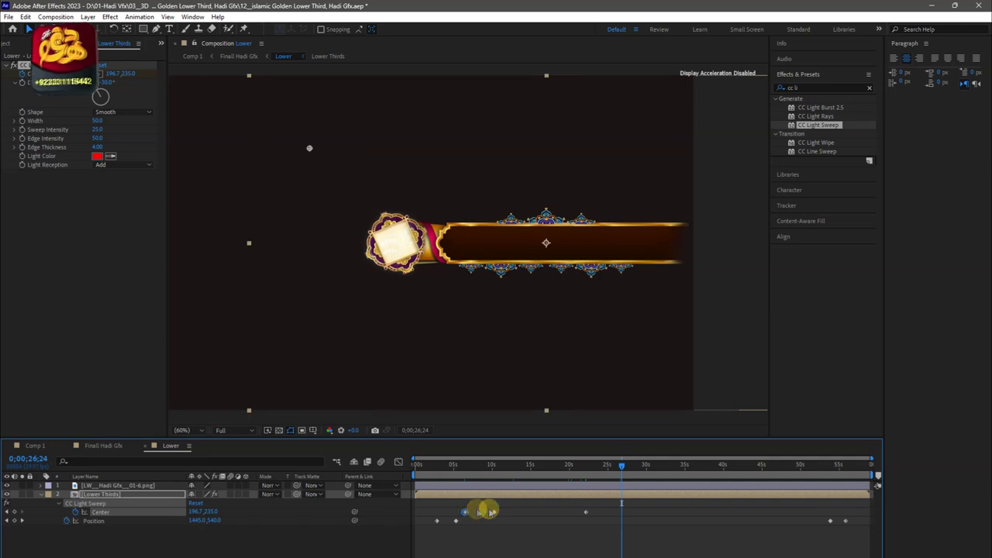
pyautogui.click(698, 475)
pyautogui.moveTo(698, 475); pyautogui.dragTo(776, 478)
pyautogui.hotkey('ctrl', 'v')
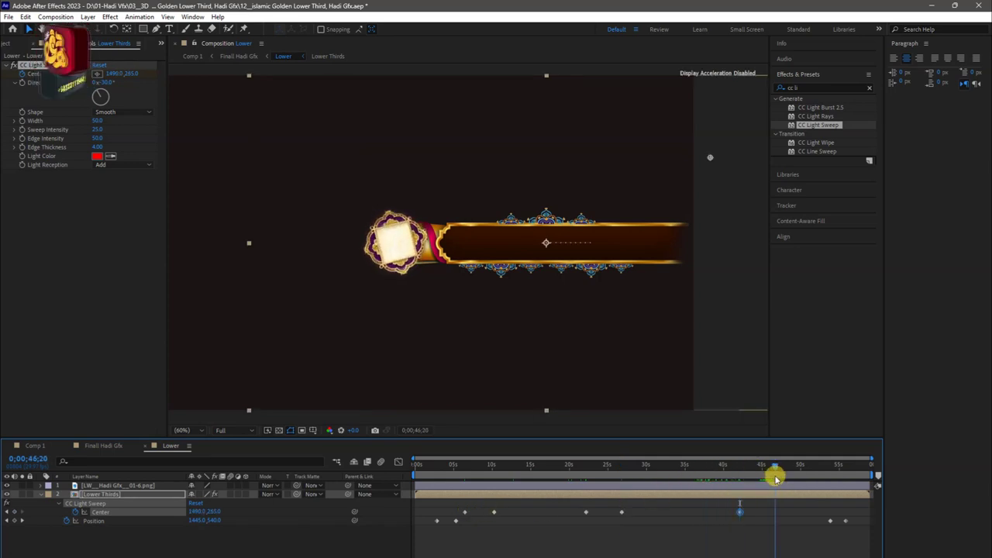
pyautogui.click(580, 513)
pyautogui.click(586, 512)
pyautogui.hotkey('ctrl', 'c')
pyautogui.hotkey('ctrl', 'v')
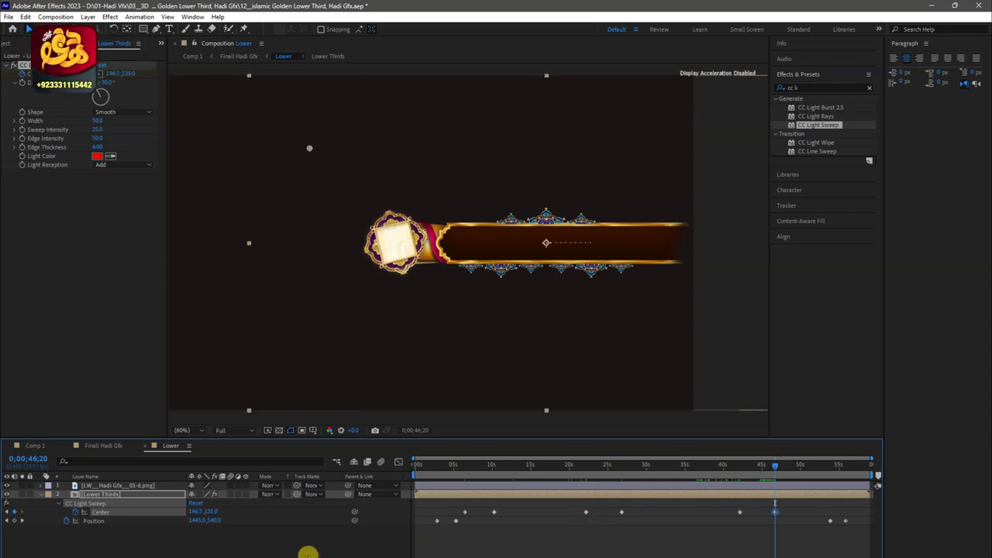
pyautogui.click(146, 512)
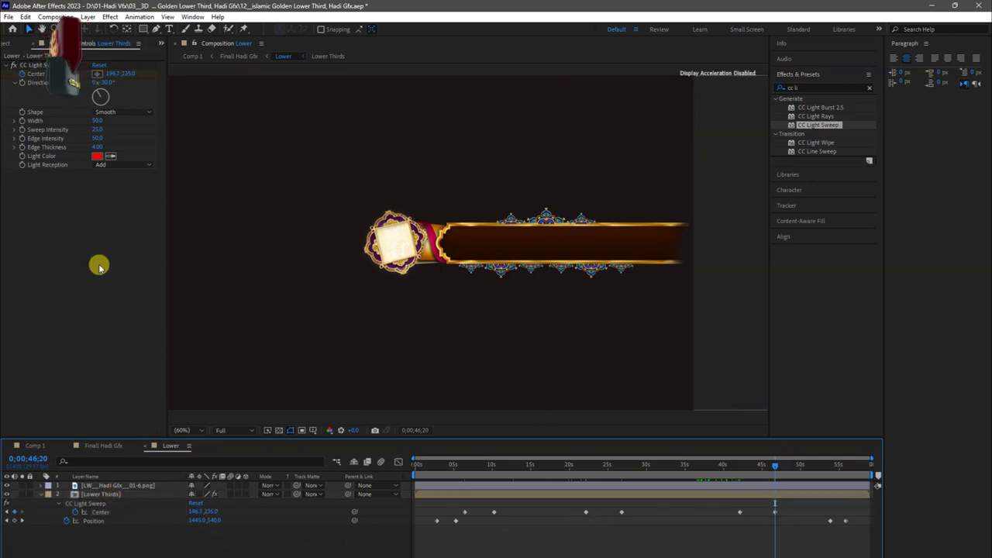
# Retime the top image layer's Center keyframes, moving the first to about 10 seconds and shifting later ones
pyautogui.click(124, 246)
pyautogui.moveTo(491, 474); pyautogui.dragTo(464, 469)
pyautogui.click(106, 485)
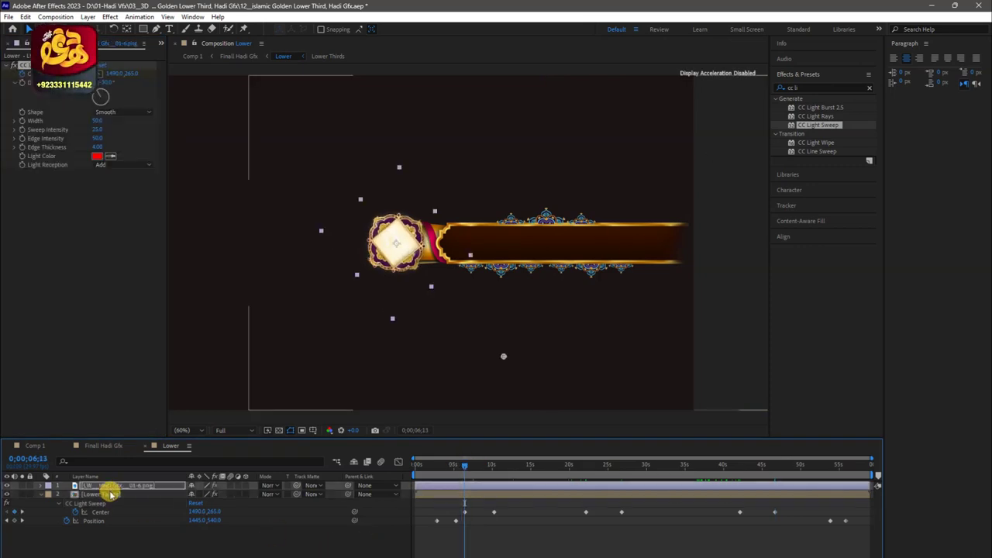
pyautogui.click(148, 489)
pyautogui.press('u')
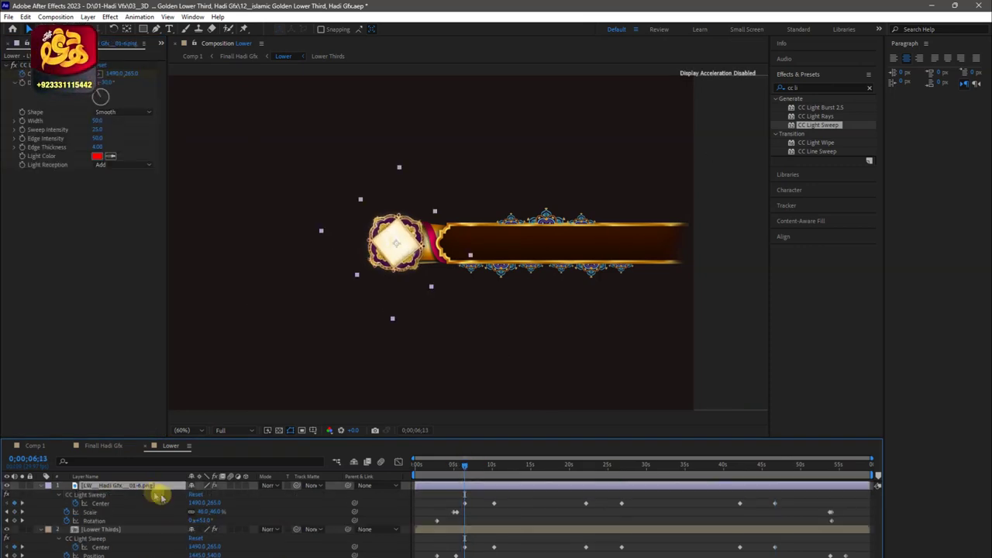
pyautogui.click(464, 502)
pyautogui.moveTo(496, 505); pyautogui.dragTo(497, 505)
pyautogui.click(586, 503)
pyautogui.moveTo(650, 507); pyautogui.dragTo(661, 504)
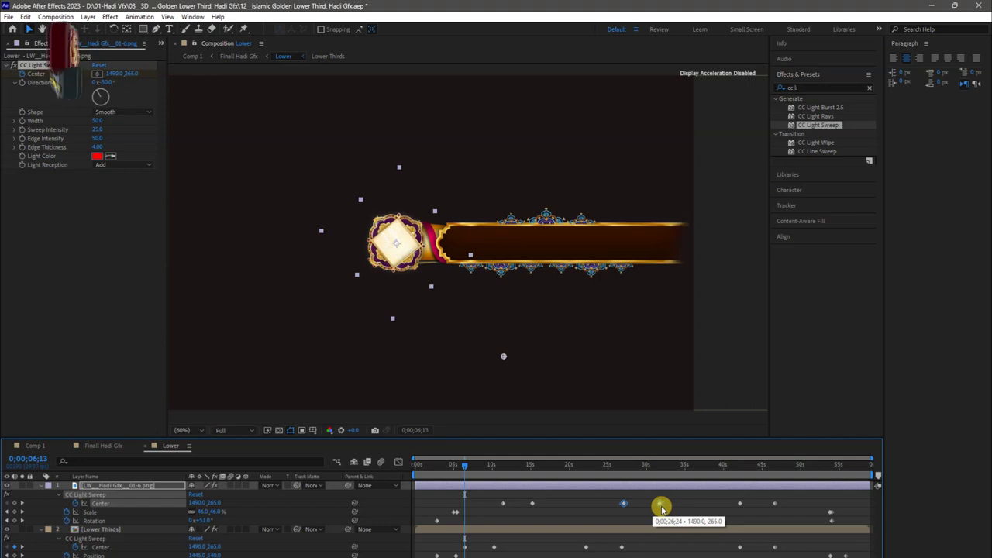
pyautogui.click(740, 504)
pyautogui.moveTo(776, 505); pyautogui.dragTo(814, 503)
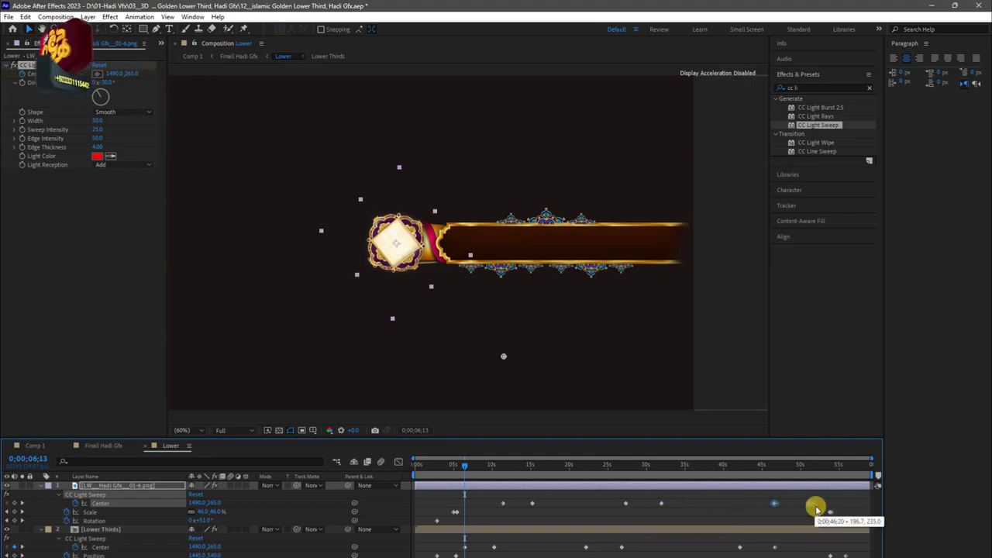
# Close the Lower composition to return to Finall Hadi Gfx, back at about 5 seconds
pyautogui.click(147, 447)
pyautogui.click(91, 486)
pyautogui.moveTo(438, 469); pyautogui.dragTo(455, 470)
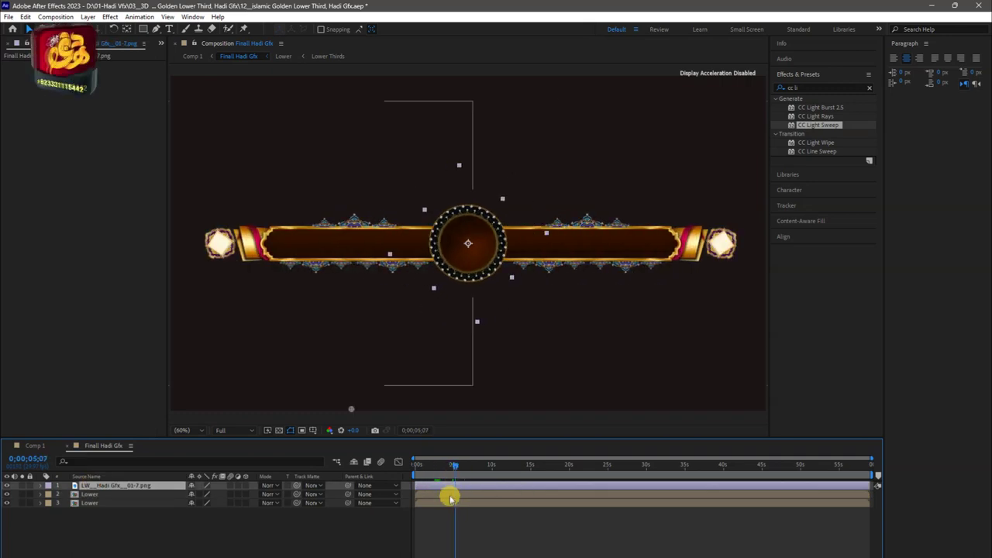
# Preview the top layer's sweep in Finall Hadi Gfx from about 5 to 12 seconds
pyautogui.click(436, 489)
pyautogui.press('u')
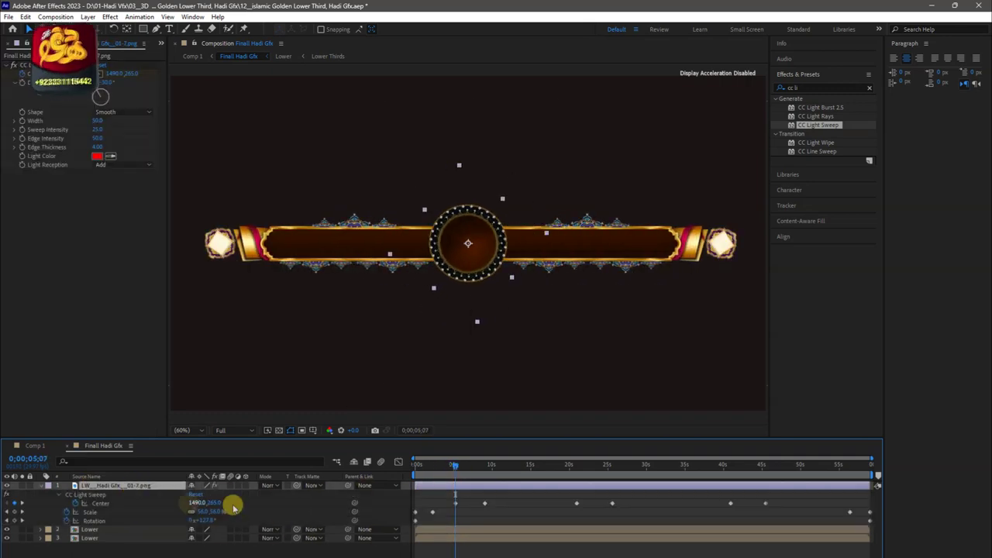
pyautogui.moveTo(449, 471); pyautogui.dragTo(479, 478)
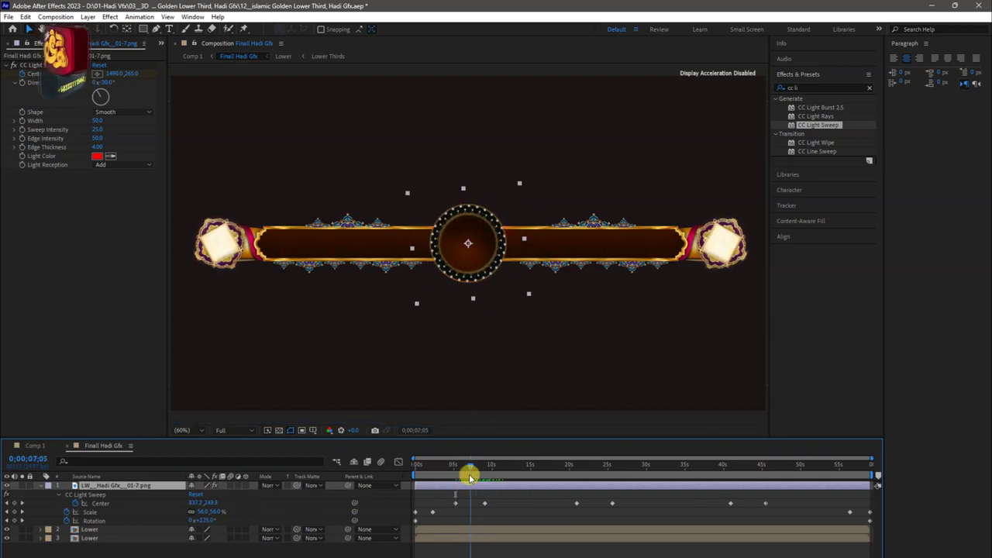
pyautogui.moveTo(478, 478); pyautogui.dragTo(506, 475)
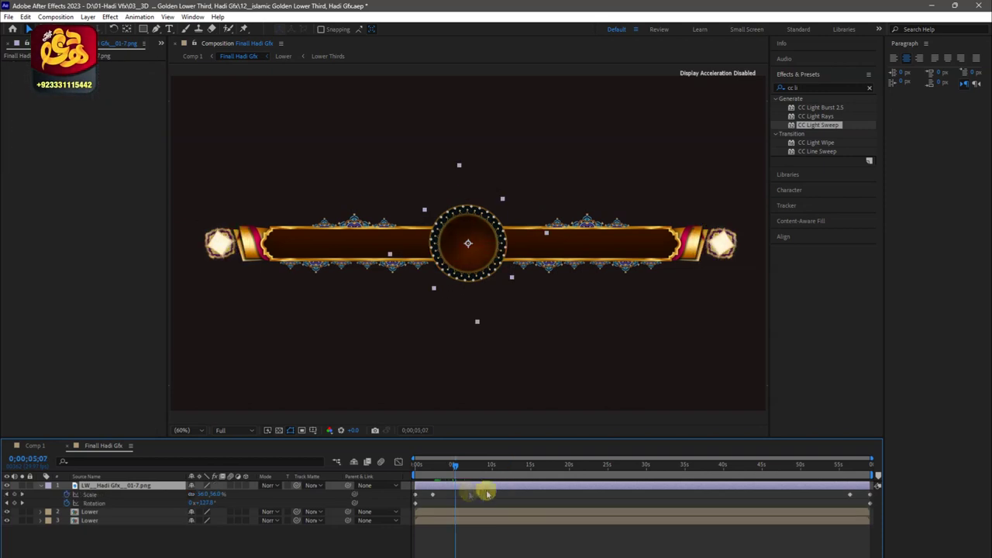
pyautogui.click(276, 550)
pyautogui.click(41, 486)
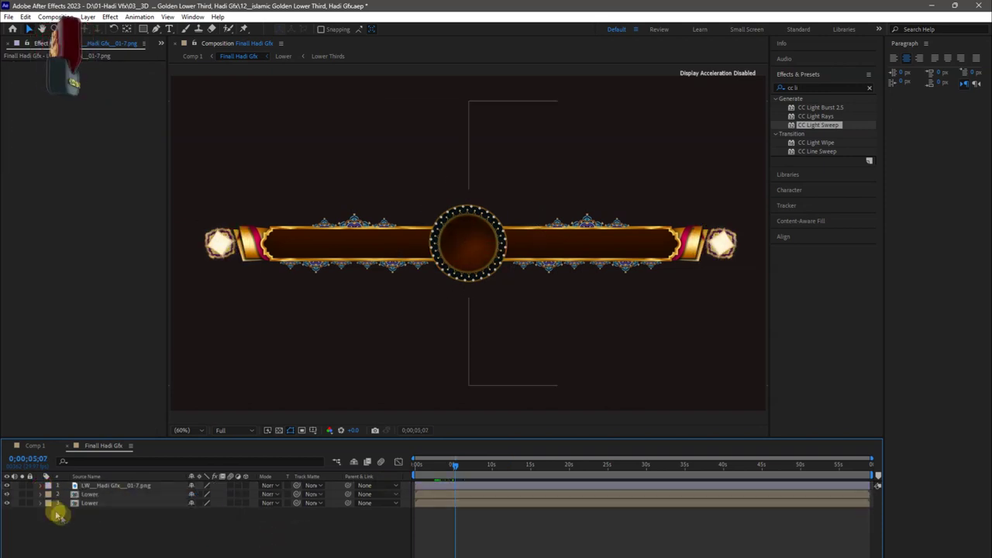
# Replay from the start, check the full bar at about 36 seconds, then return to Comp 1
pyautogui.click(415, 466)
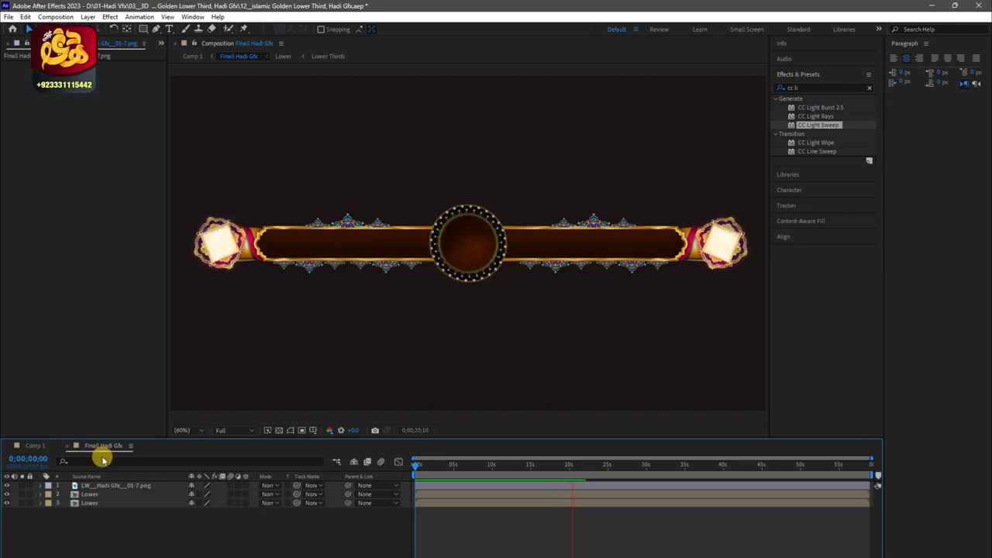
pyautogui.press('Home')
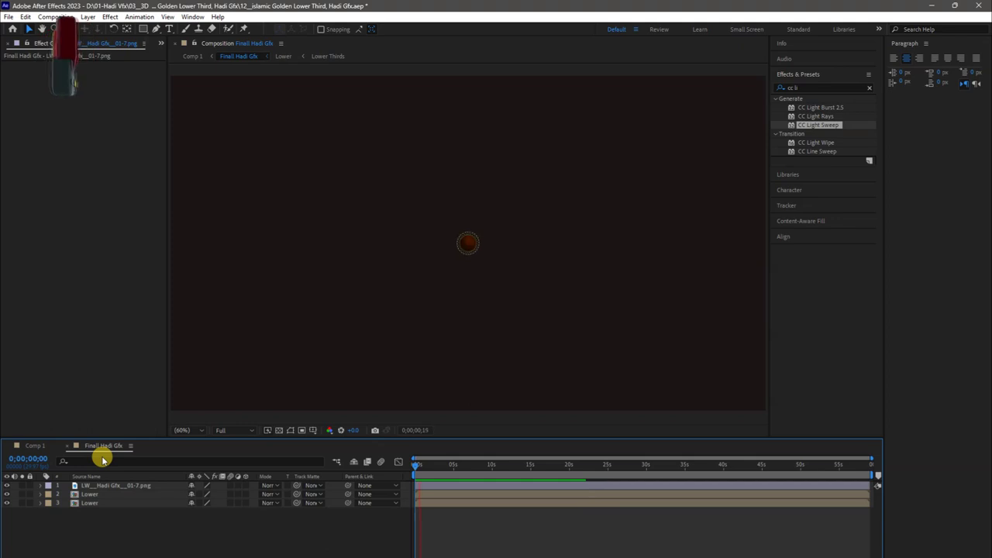
pyautogui.moveTo(557, 474); pyautogui.dragTo(696, 469)
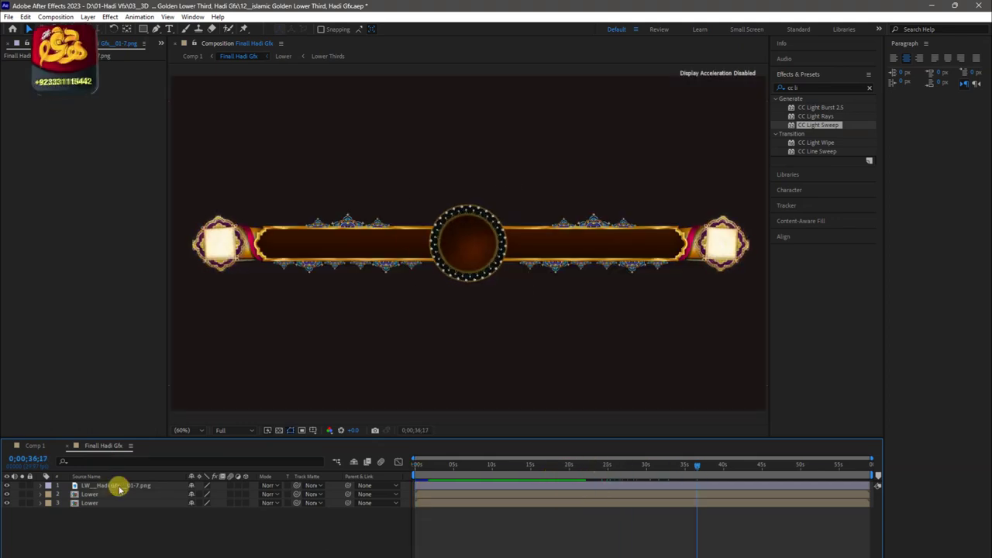
pyautogui.click(69, 450)
pyautogui.moveTo(420, 471); pyautogui.dragTo(781, 469)
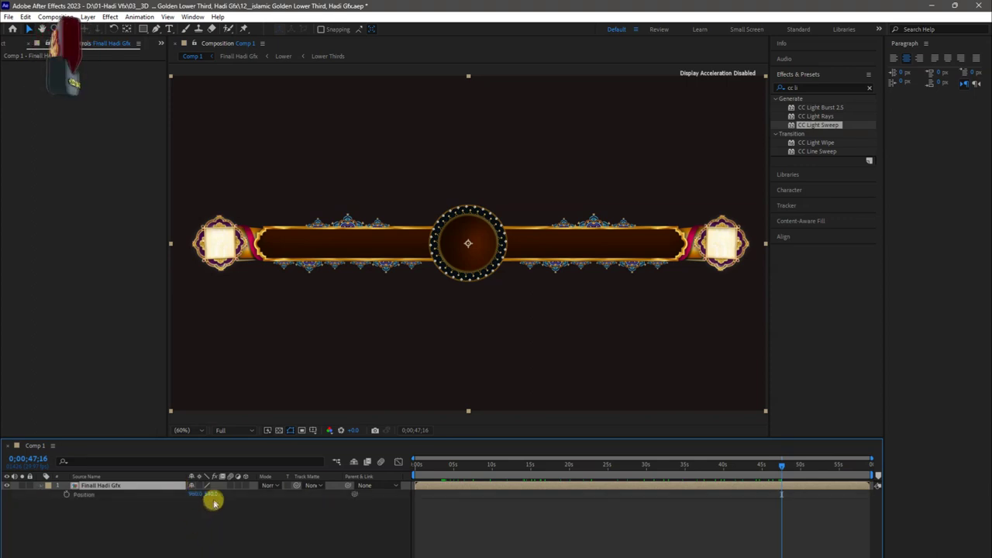
# Drag the lower third's Position Y to the frame bottom and set the background colour to 00ff00
pyautogui.moveTo(215, 502); pyautogui.dragTo(274, 525)
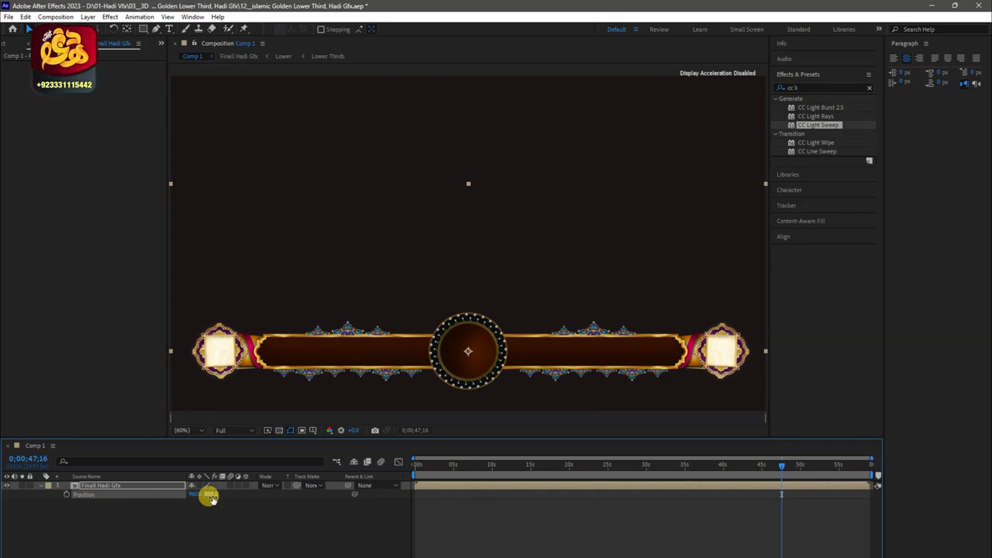
pyautogui.hotkey('ctrl', 'k')
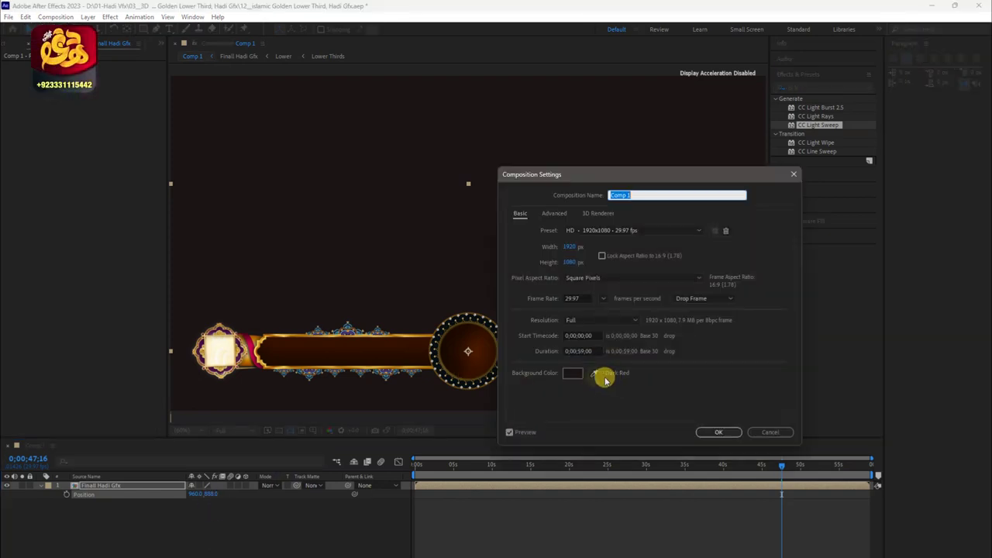
pyautogui.click(574, 374)
pyautogui.write('0CFF')
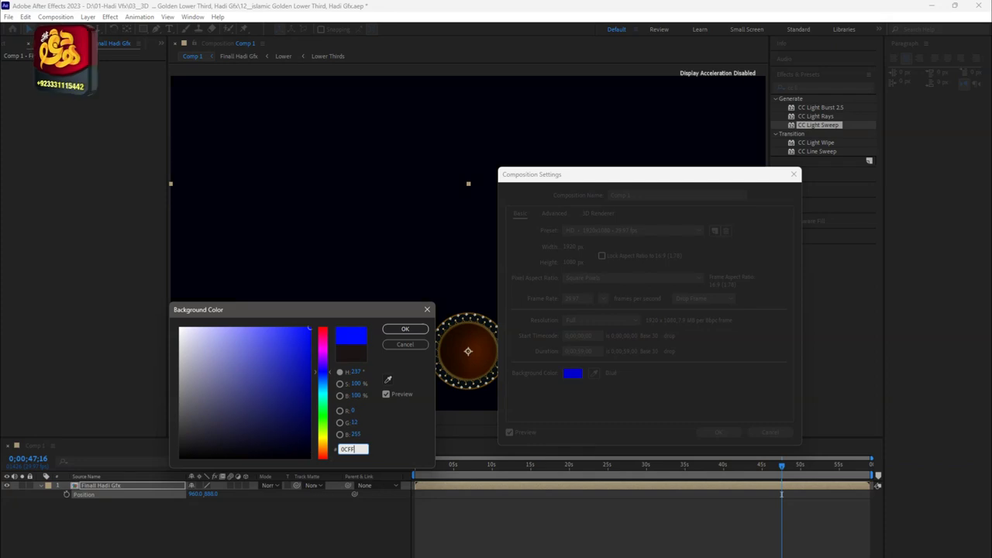
pyautogui.write('00ff00')
pyautogui.press('Return')
pyautogui.press('Return')
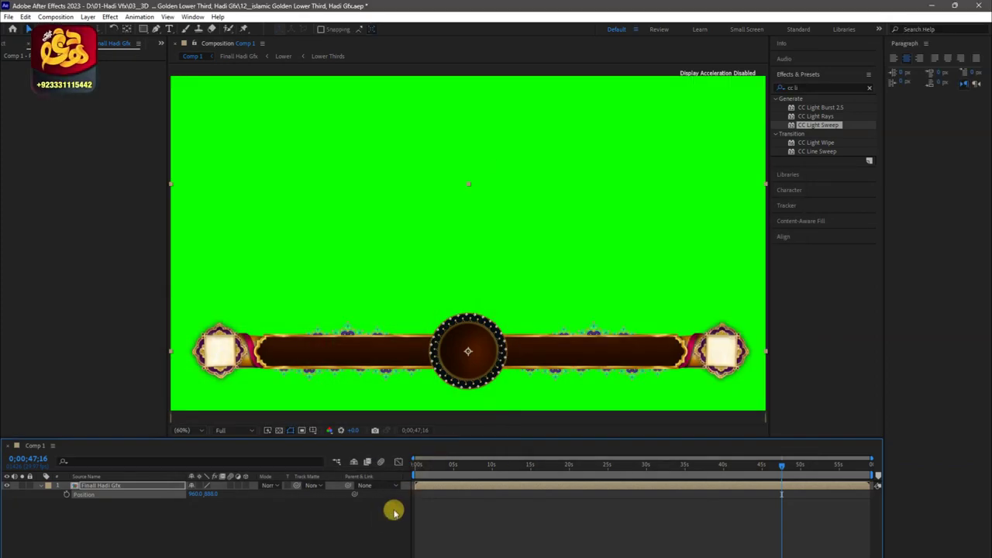
pyautogui.moveTo(453, 475)
pyautogui.mouseDown()
pyautogui.moveTo(401, 465)
pyautogui.moveTo(799, 466)
pyautogui.moveTo(414, 468)
pyautogui.moveTo(715, 468)
pyautogui.moveTo(772, 478)
pyautogui.moveTo(440, 469)
pyautogui.moveTo(749, 475)
pyautogui.mouseUp()
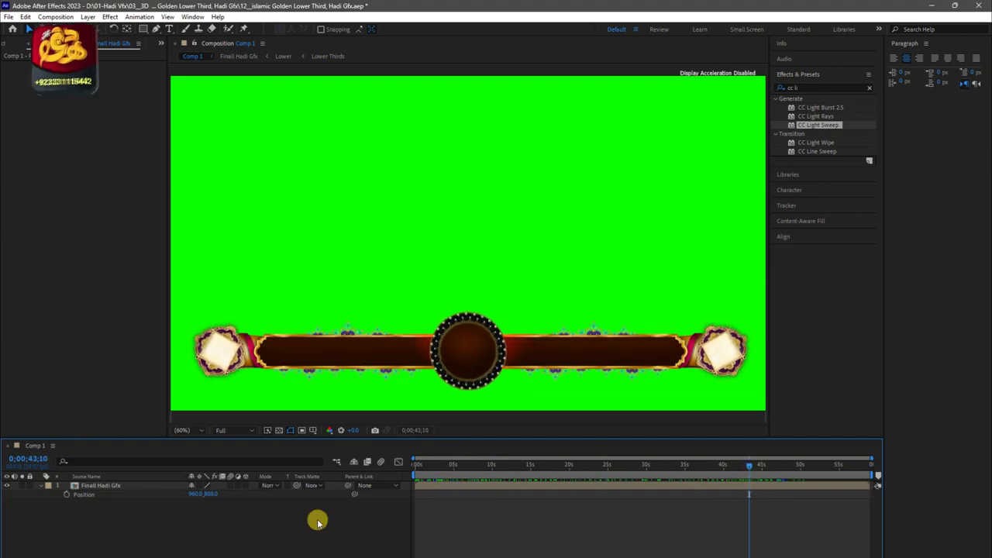
# Save the project with Ctrl+S and scrub through the lower-third animation
pyautogui.hotkey('ctrl', 's')
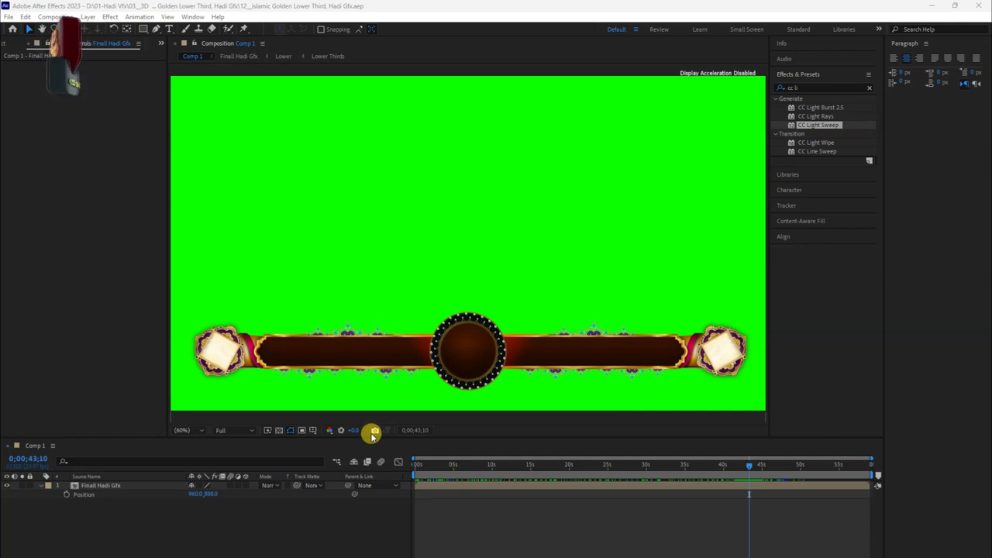
pyautogui.moveTo(450, 472); pyautogui.dragTo(451, 468)
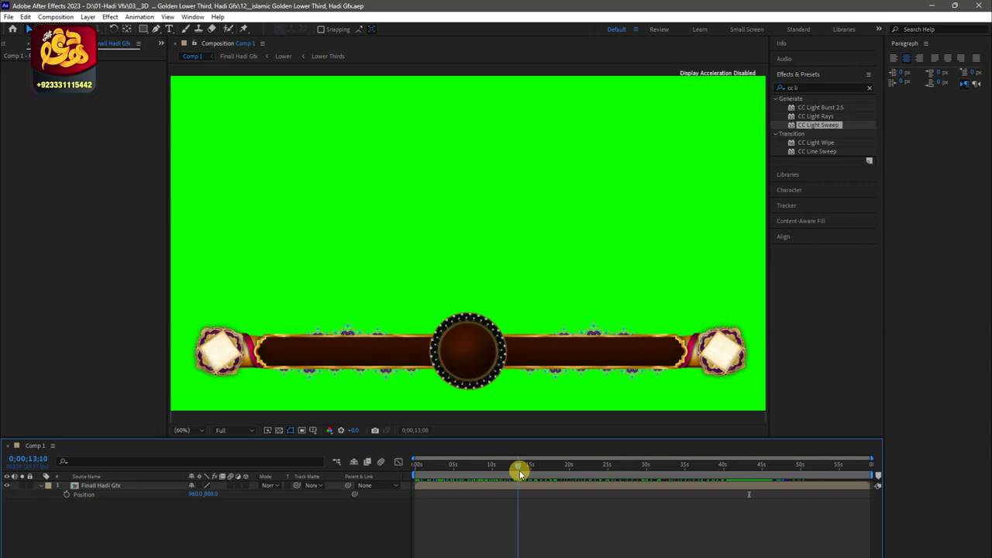
pyautogui.moveTo(467, 469); pyautogui.dragTo(537, 470)
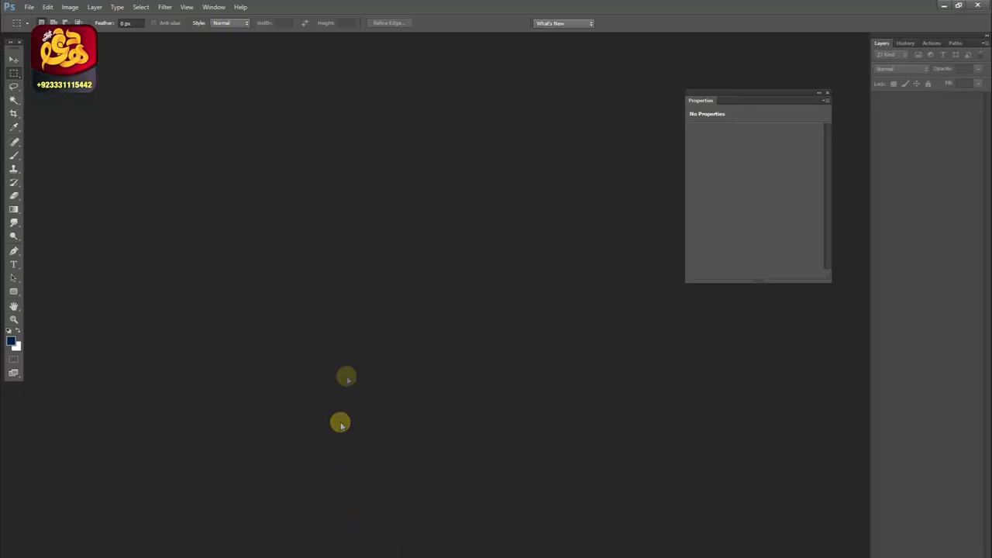
# Browse from the D: drive through the VFX and 3D lower thirds folders to the Islamic golden lower third folder
pyautogui.doubleClick(317, 265)
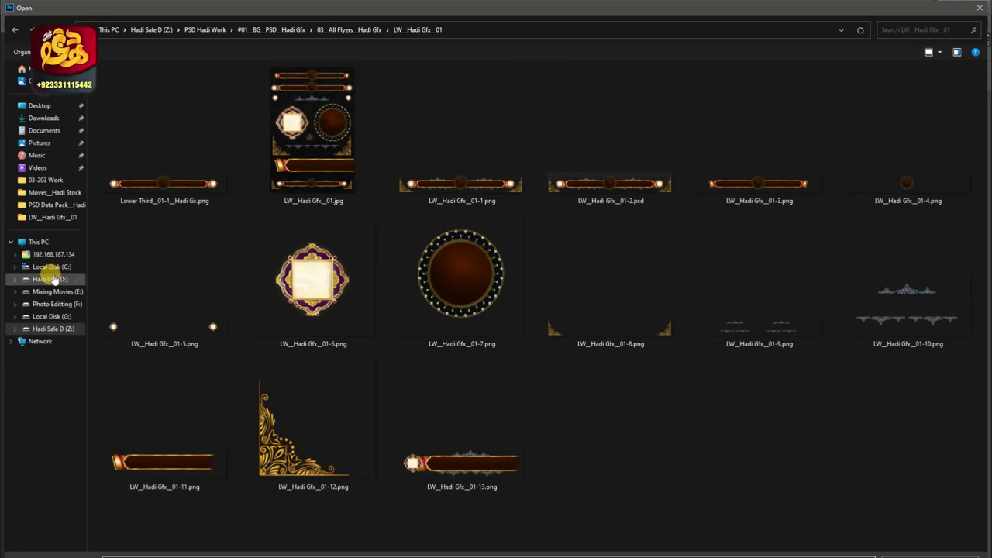
pyautogui.click(49, 279)
pyautogui.doubleClick(256, 152)
pyautogui.doubleClick(461, 143)
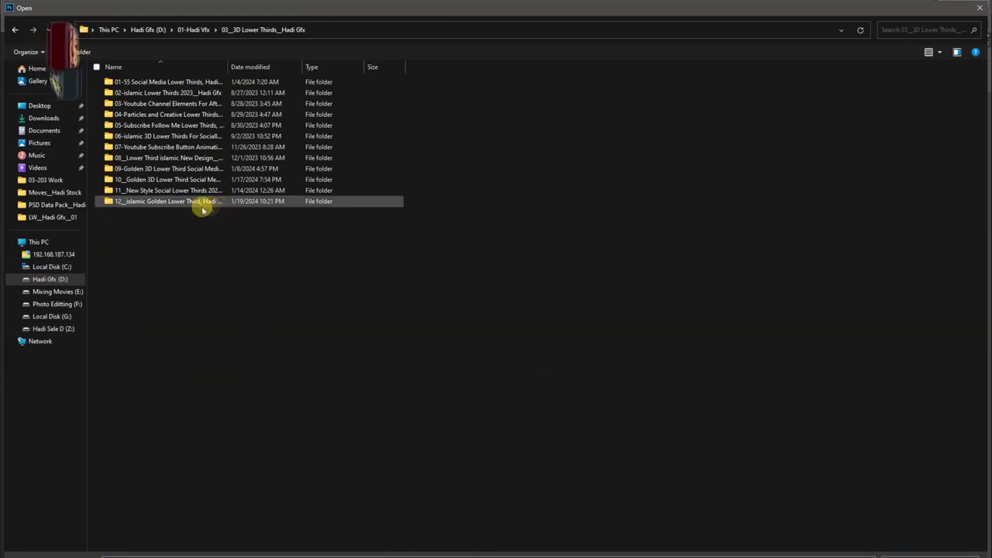
pyautogui.doubleClick(199, 203)
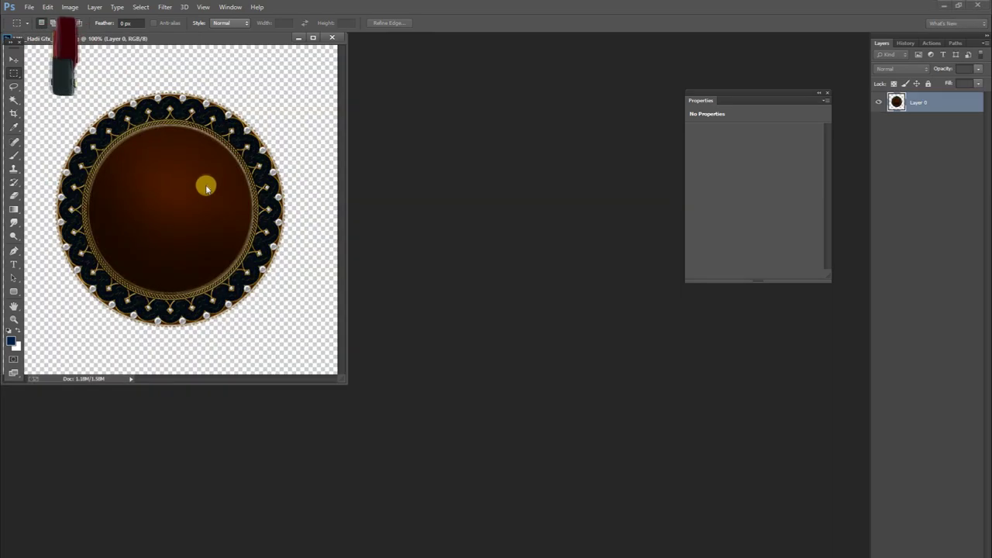
# Magic Wand the medallion's inner circle and fill it with the sampled flat brown
pyautogui.click(14, 99)
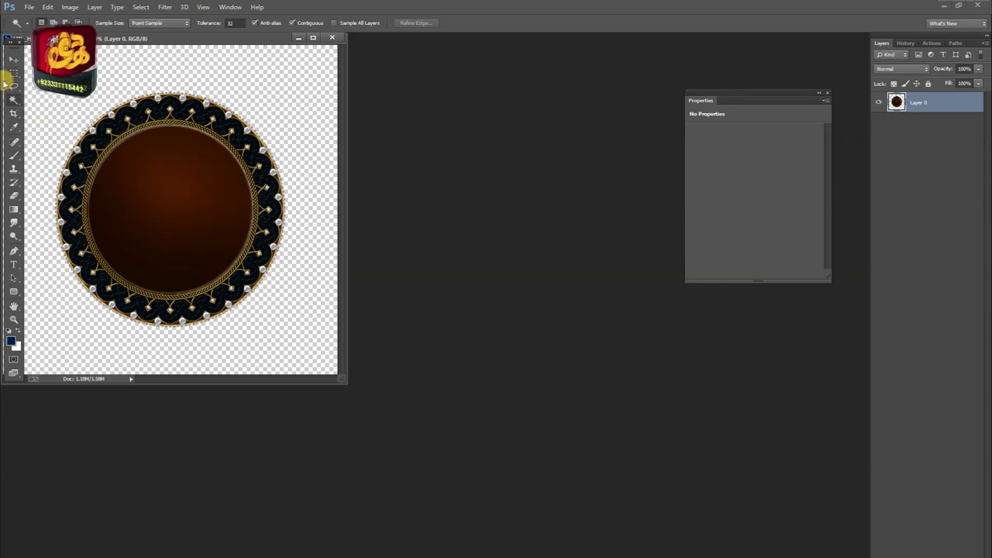
pyautogui.click(140, 180)
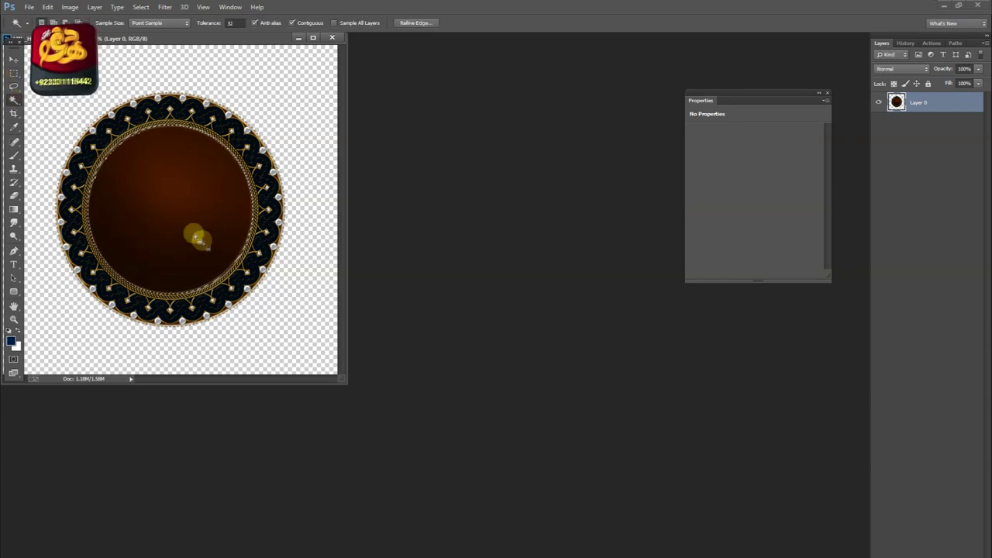
pyautogui.press('b')
pyautogui.keyDown('alt'); pyautogui.click(159, 190); pyautogui.keyUp('alt')
pyautogui.hotkey('alt', 'BackSpace')
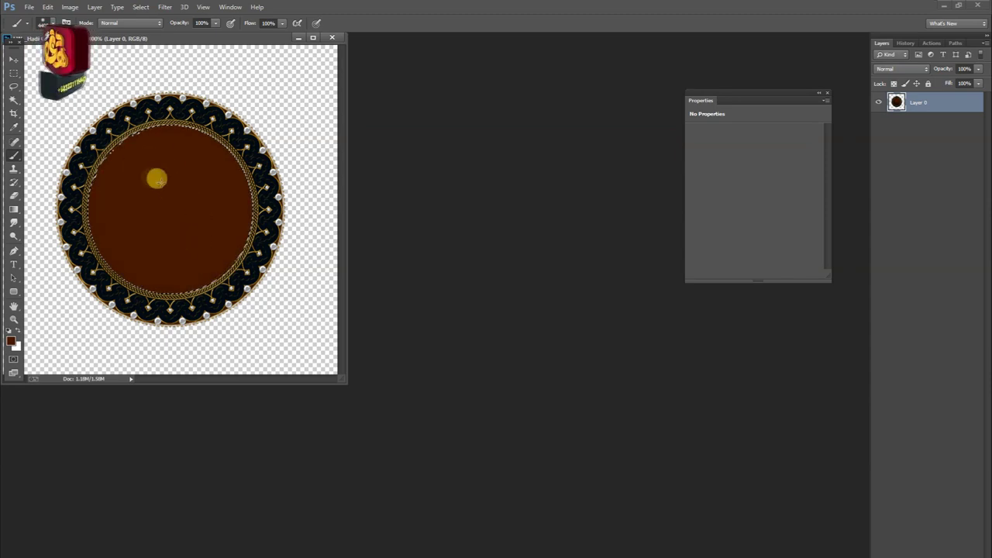
# Try darkening the circle with Hue/Saturation, cancel, and zoom in on the medallion's inner edge
pyautogui.hotkey('ctrl', 'u')
pyautogui.click(738, 406)
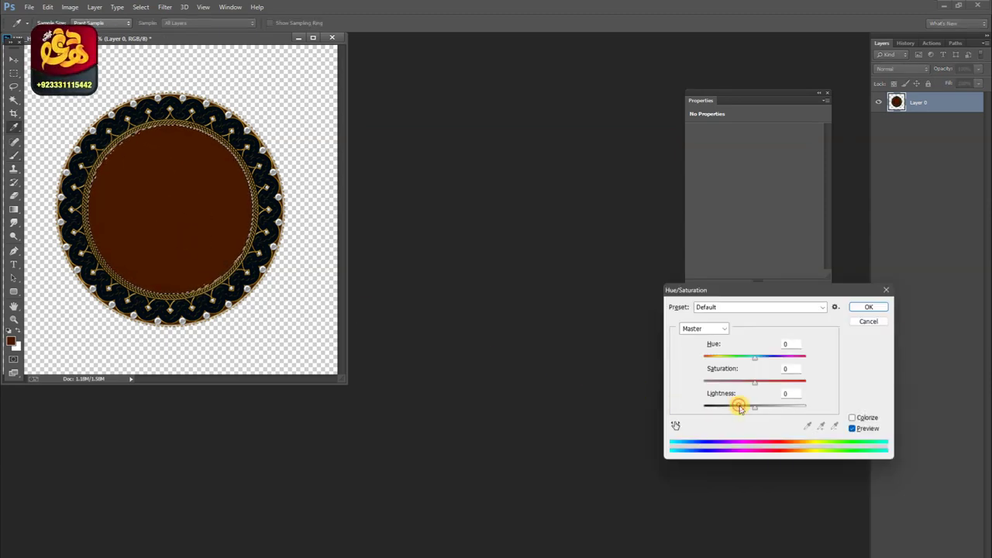
pyautogui.press('Escape')
pyautogui.press('z')
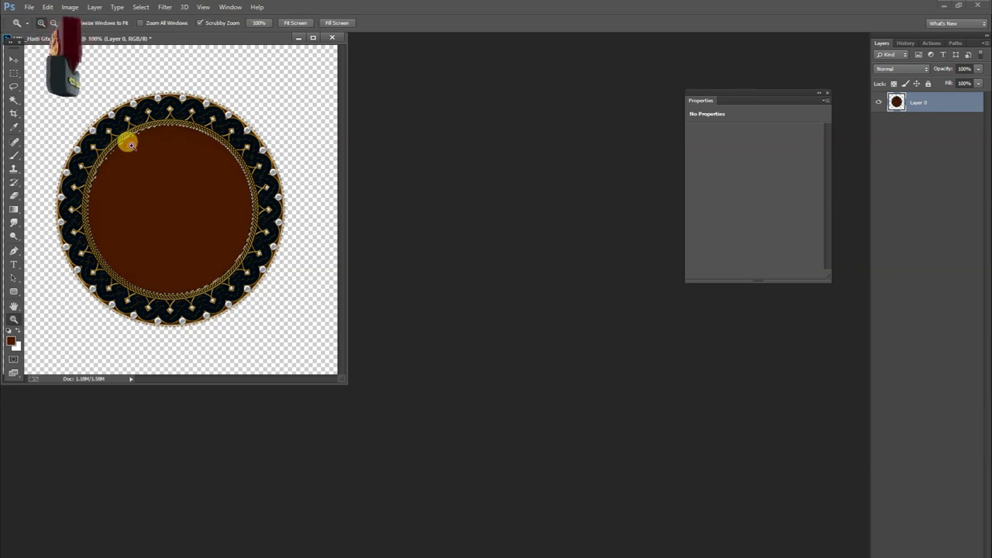
pyautogui.click(130, 146)
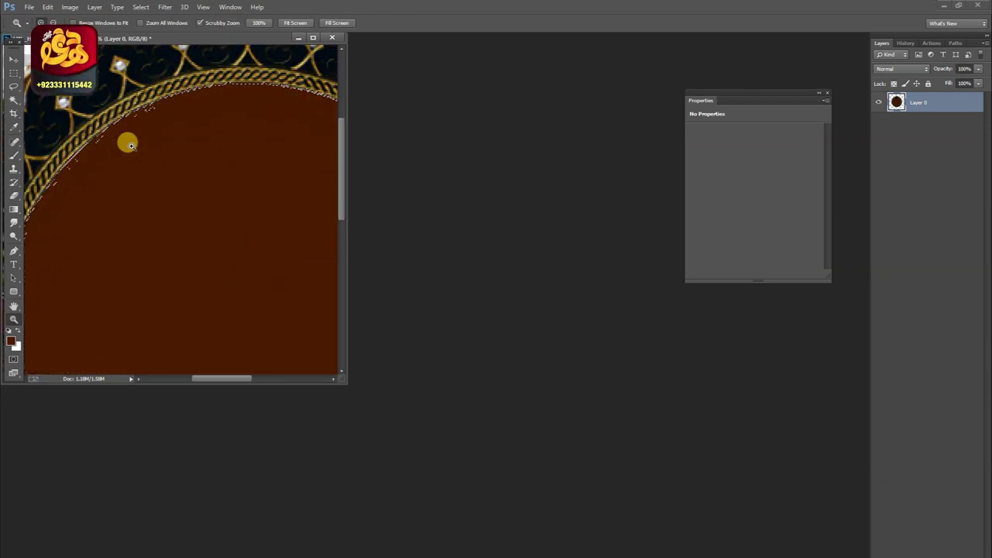
pyautogui.press('f')
pyautogui.press('w')
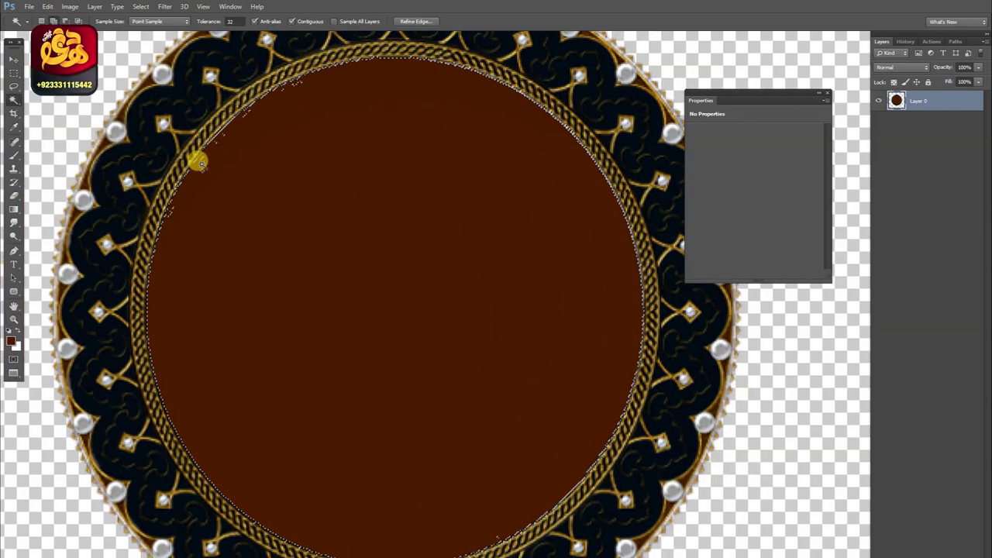
# Copy the circle to a new layer, shift it to dark purple with Hue/Saturation, and merge it
pyautogui.hotkey('ctrl', 'j')
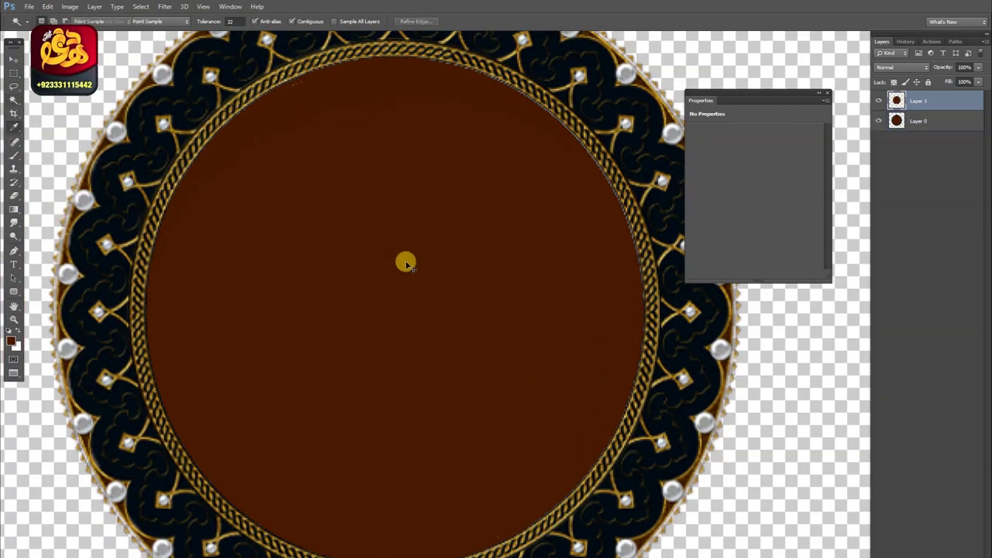
pyautogui.hotkey('ctrl', 'u')
pyautogui.moveTo(754, 406); pyautogui.dragTo(728, 411)
pyautogui.moveTo(741, 357); pyautogui.dragTo(730, 358)
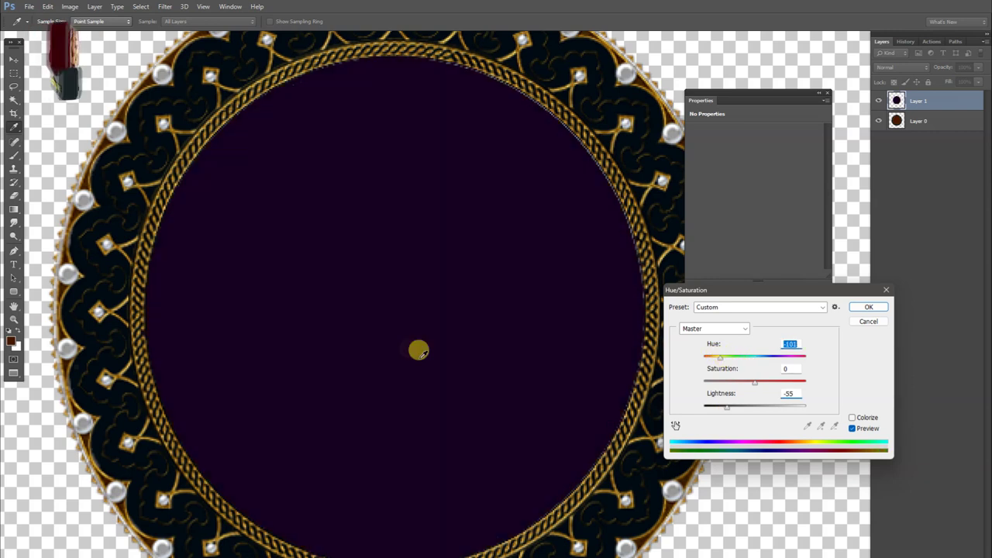
pyautogui.press('Return')
pyautogui.press('z')
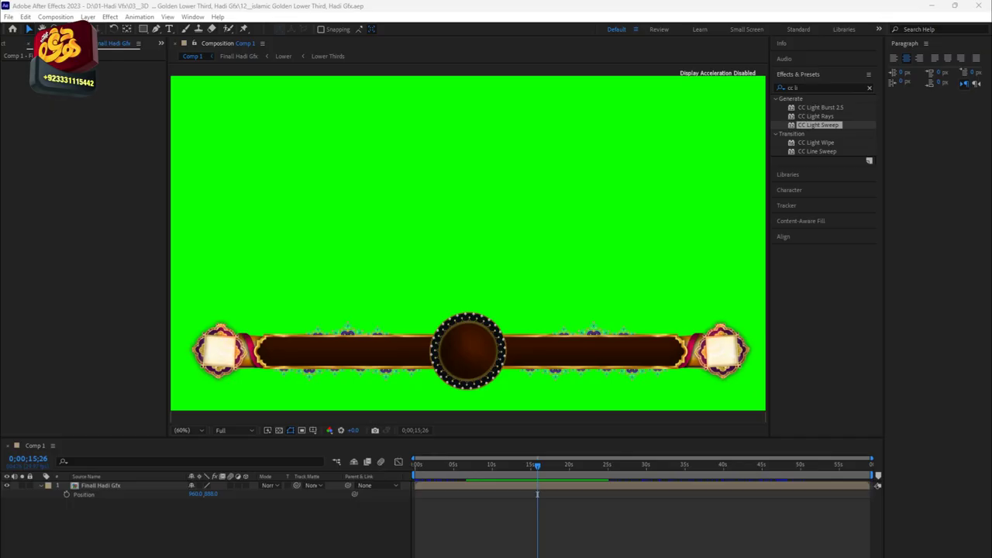
pyautogui.moveTo(516, 469)
pyautogui.mouseDown()
pyautogui.moveTo(546, 479)
pyautogui.moveTo(595, 472)
pyautogui.mouseUp()
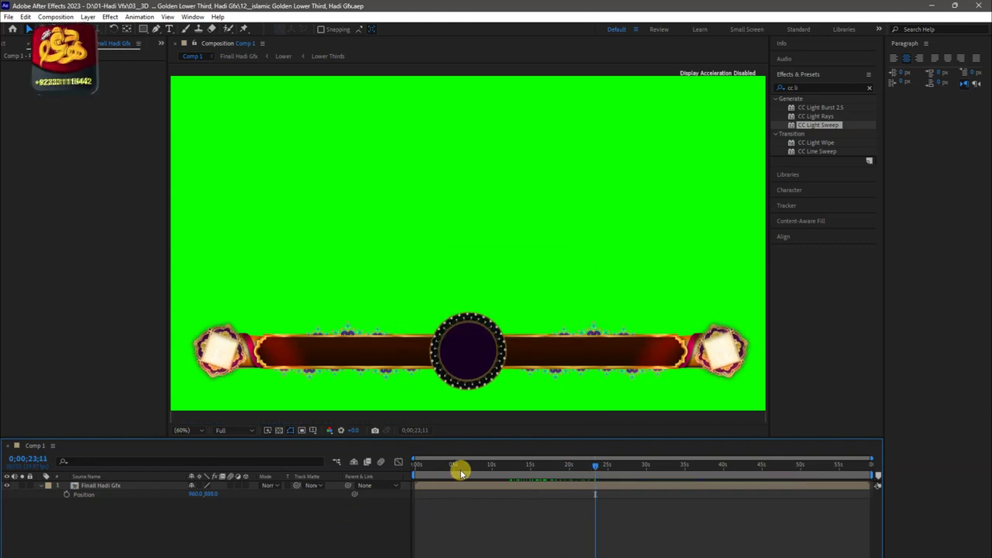
# Replay Comp 1 from the start, stop playback, and add it to the Render Queue
pyautogui.moveTo(458, 466); pyautogui.dragTo(394, 465)
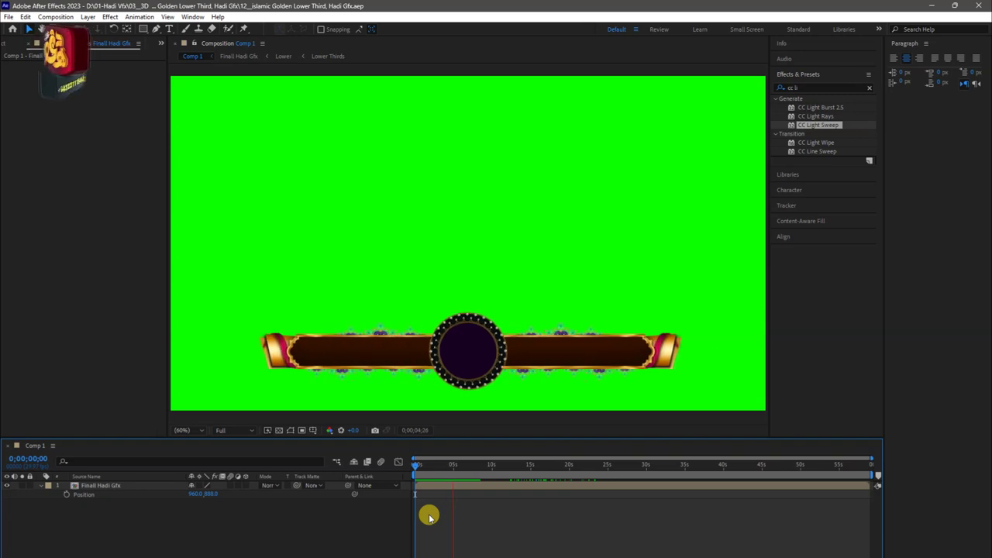
pyautogui.press('space')
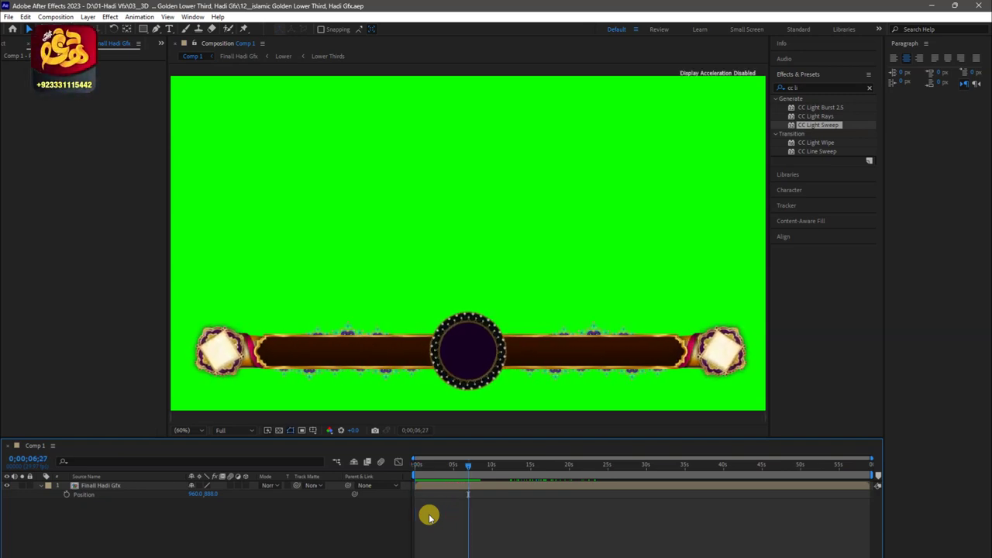
pyautogui.hotkey('ctrl', 'm')
# Set Comp 1's H.264 output to 04.mp4 in the G: graphics/2024 folder and start rendering
pyautogui.click(251, 509)
pyautogui.click(124, 115)
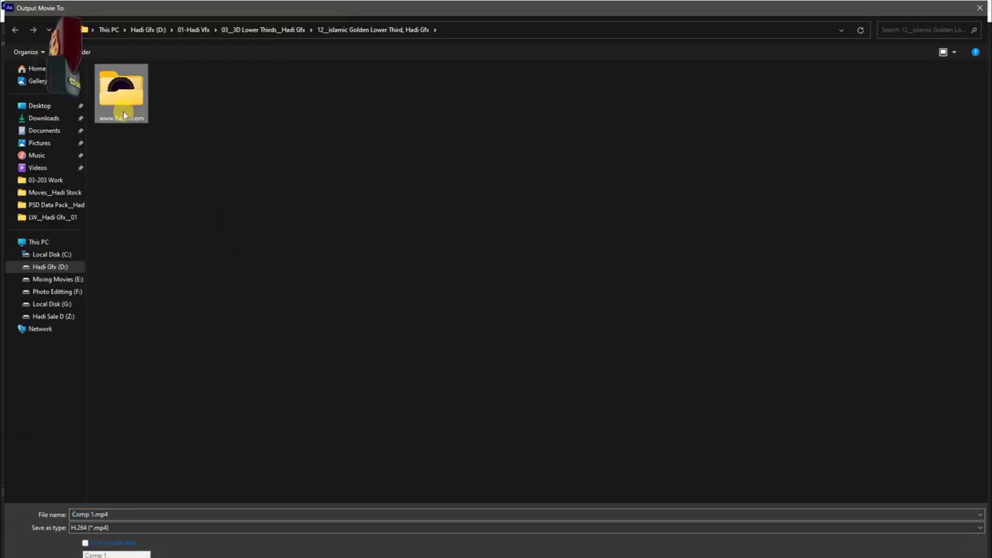
pyautogui.click(52, 304)
pyautogui.doubleClick(602, 158)
pyautogui.doubleClick(310, 134)
pyautogui.click(188, 509)
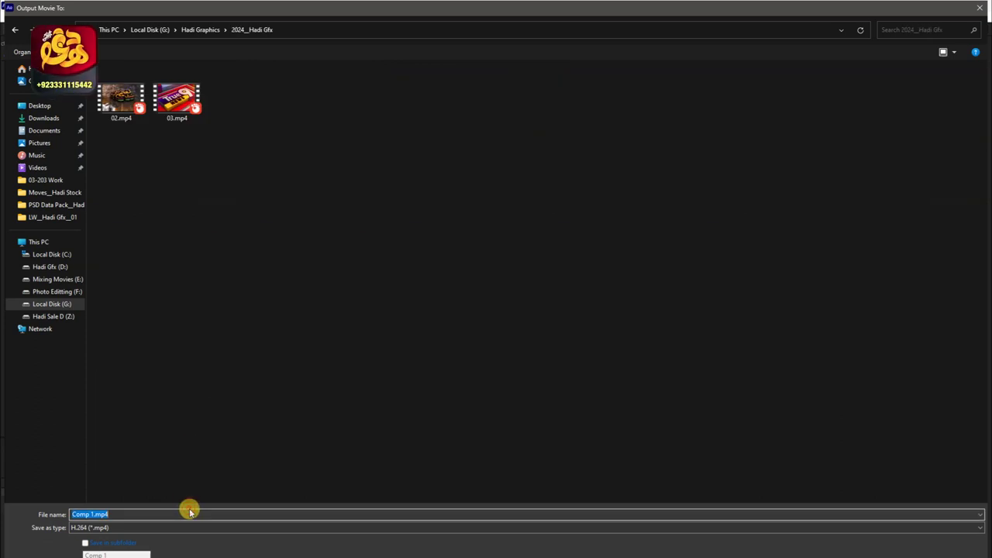
pyautogui.write('0')
pyautogui.write('1')
pyautogui.press('Return')
pyautogui.click(787, 469)
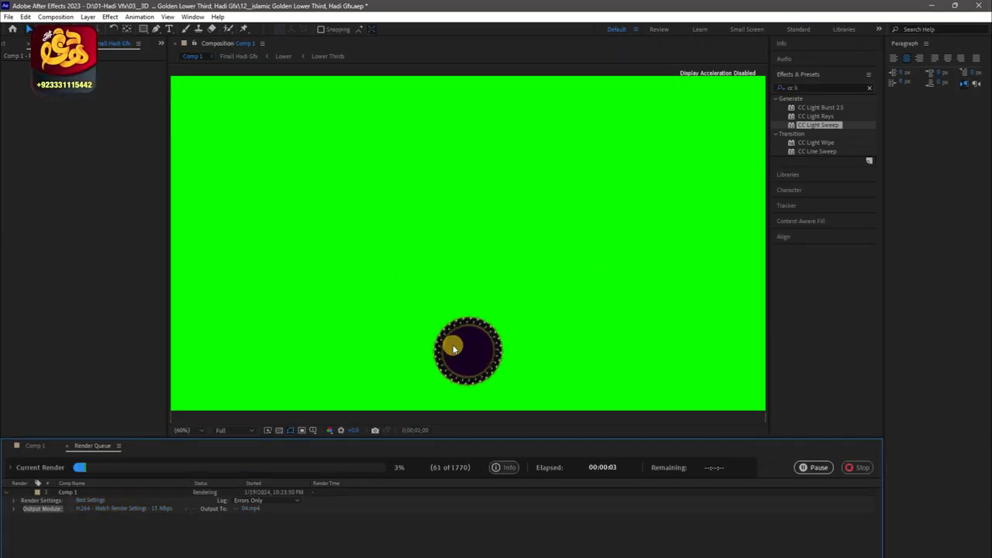